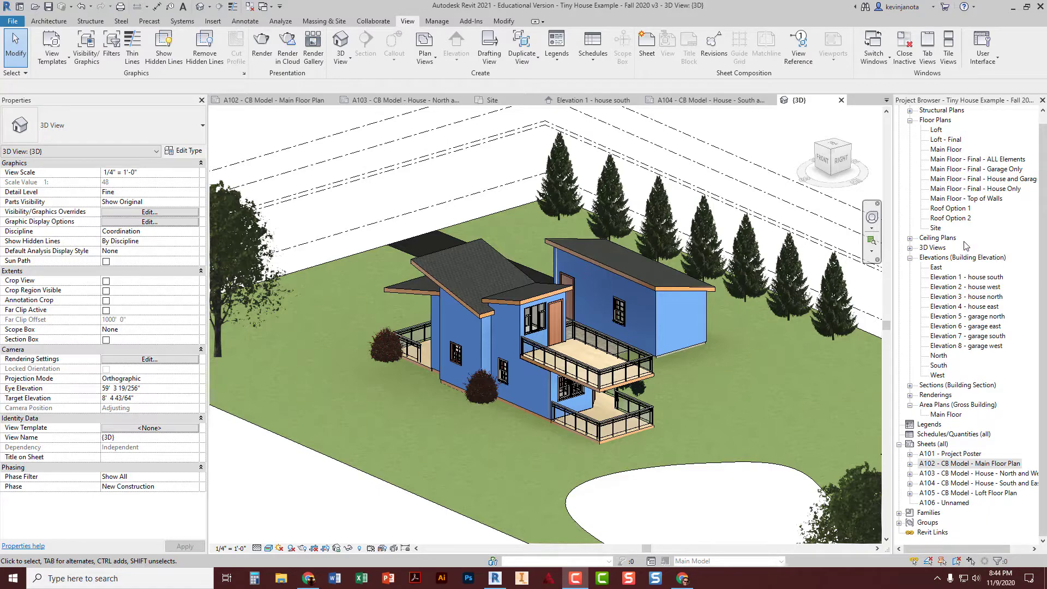
# Open the Site floor plan showing the tiny house, pond and elevation markers A103 and A104
pyautogui.doubleClick(936, 228)
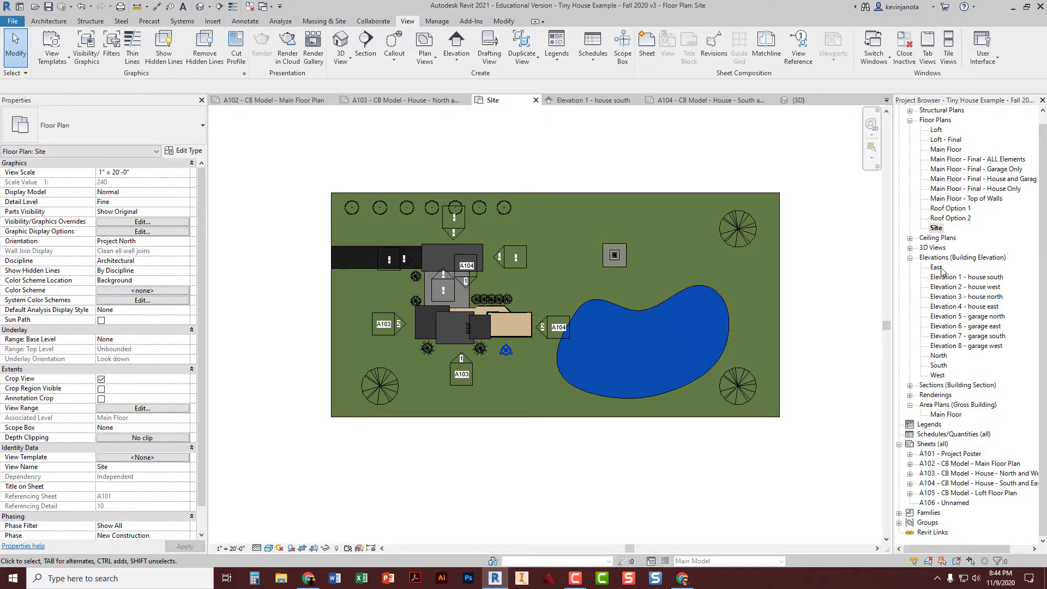
pyautogui.click(938, 365)
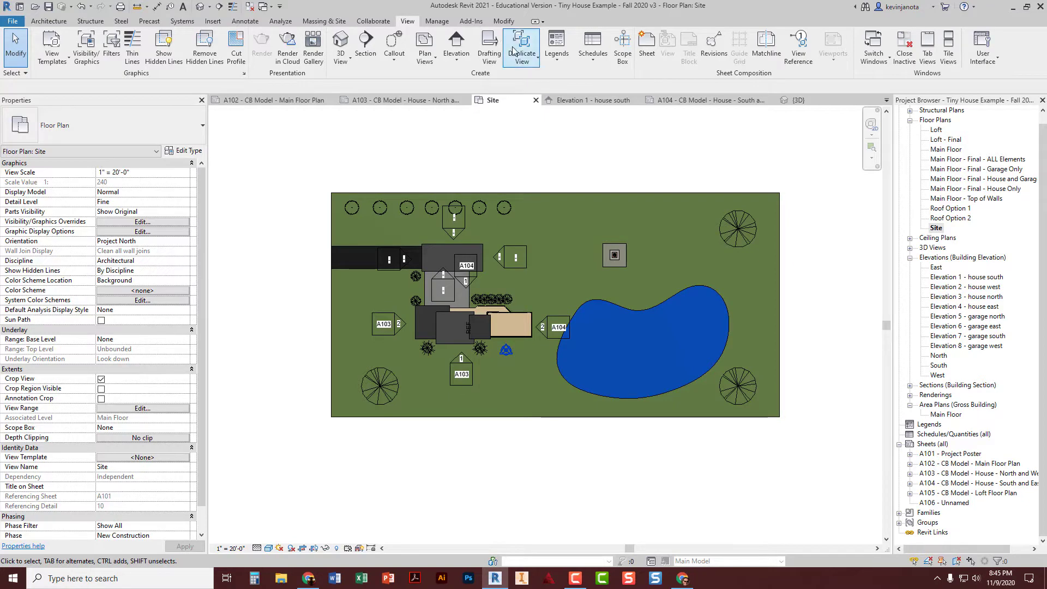
pyautogui.click(465, 45)
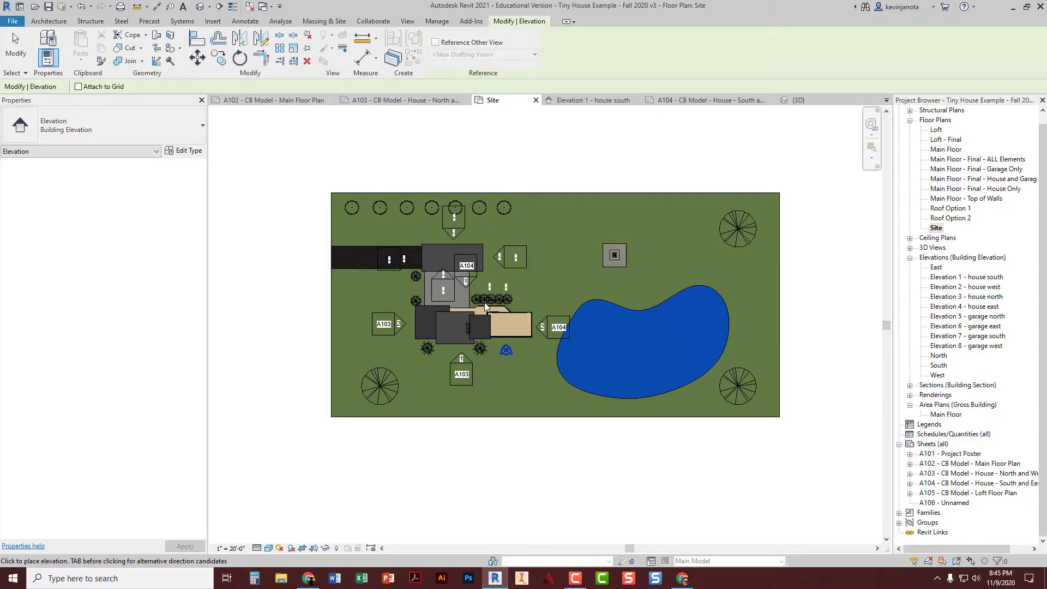
pyautogui.click(533, 172)
pyautogui.press('Escape')
pyautogui.press('Escape')
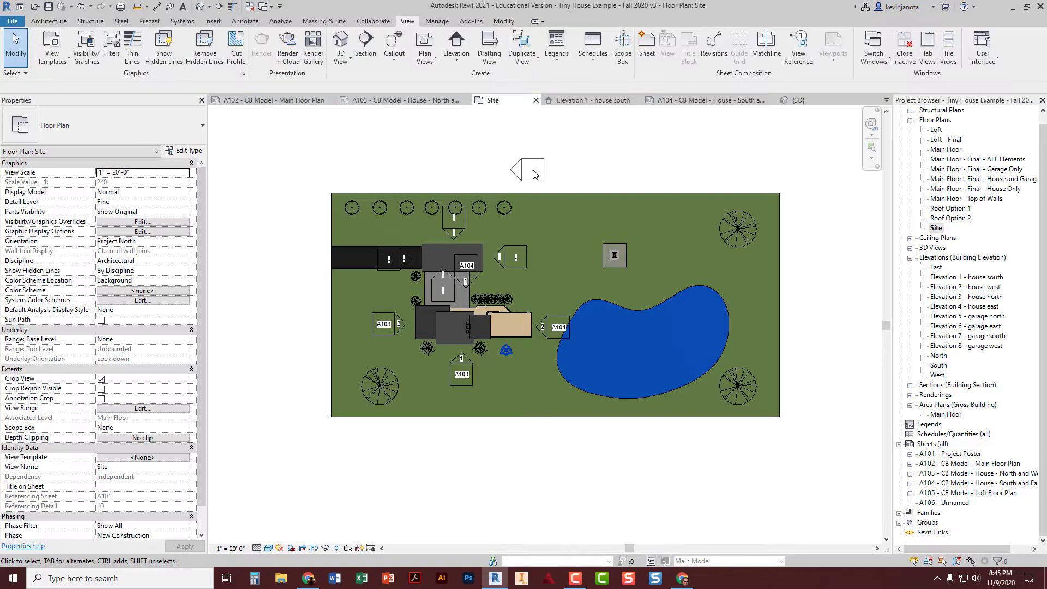
pyautogui.hotkey('ctrl', 'z')
pyautogui.scroll(3, 487, 267)
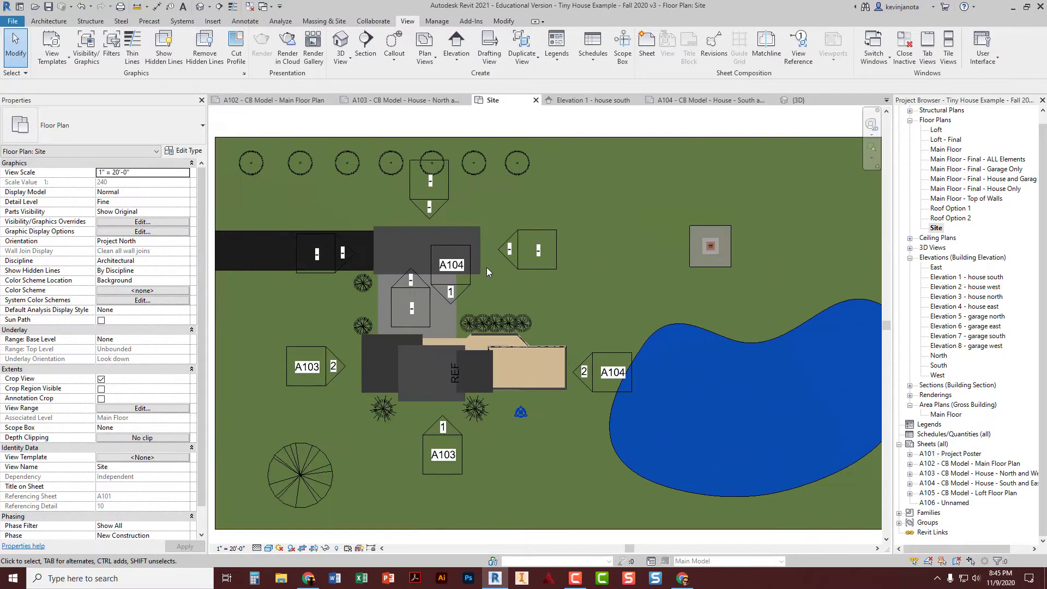
pyautogui.scroll(2, 497, 276)
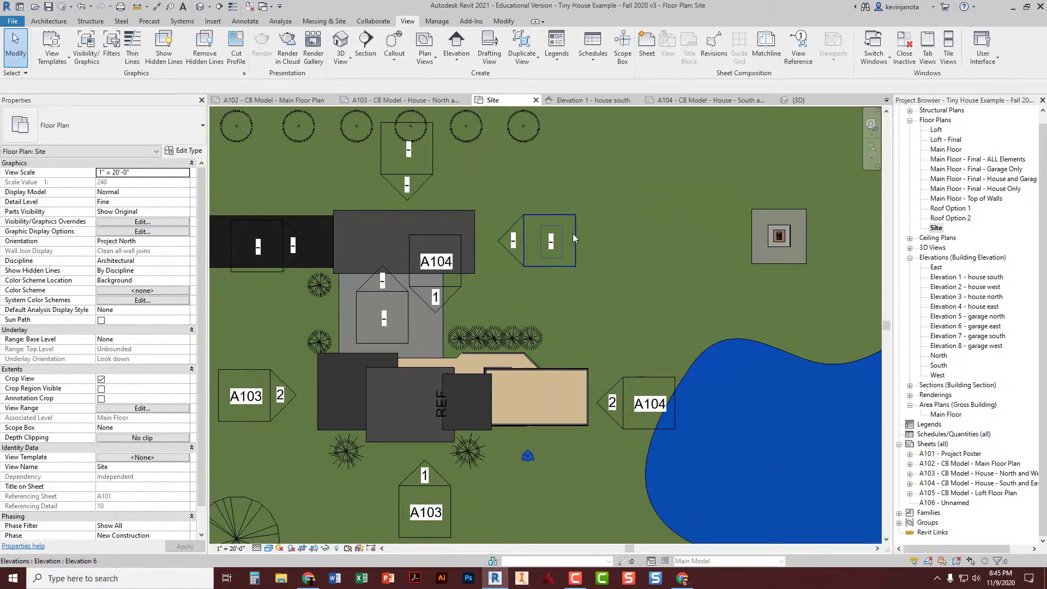
pyautogui.click(545, 269)
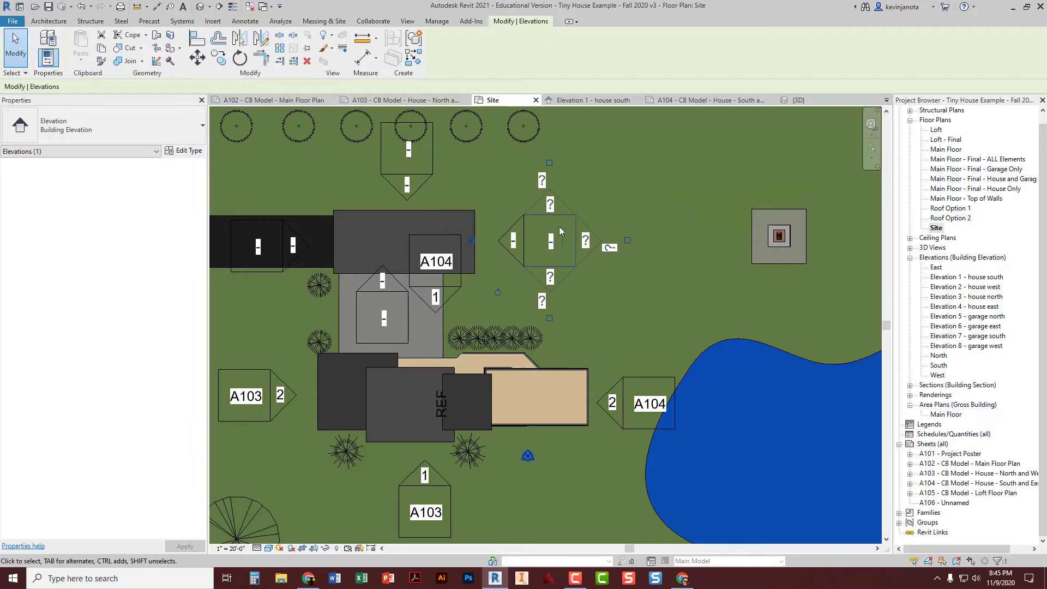
pyautogui.click(628, 195)
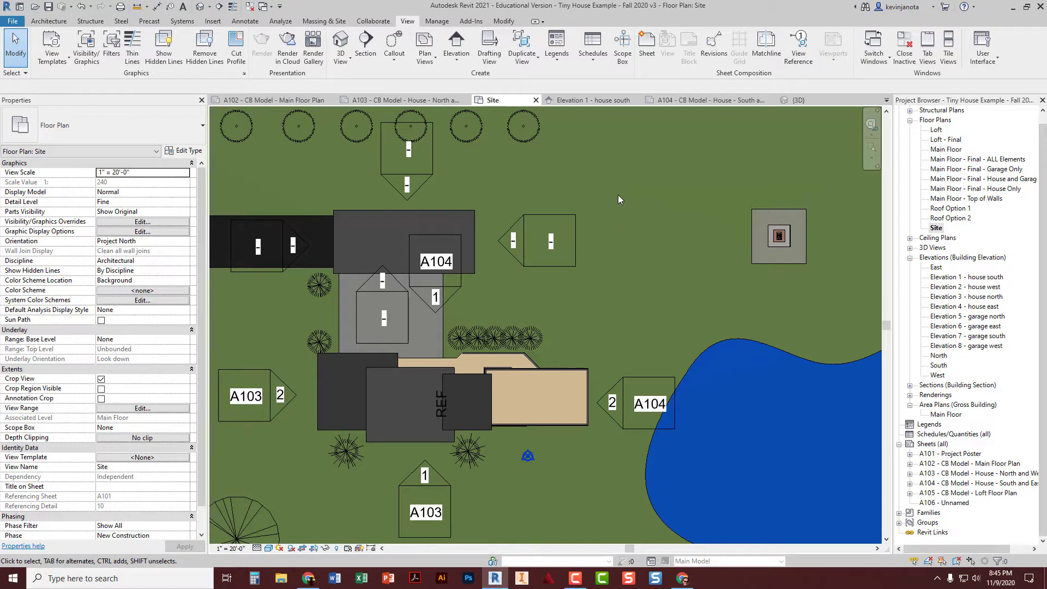
# Select the Elevation 6 - garage east marker and adjust its extents in the site plan
pyautogui.moveTo(624, 197); pyautogui.dragTo(626, 214, button='middle')
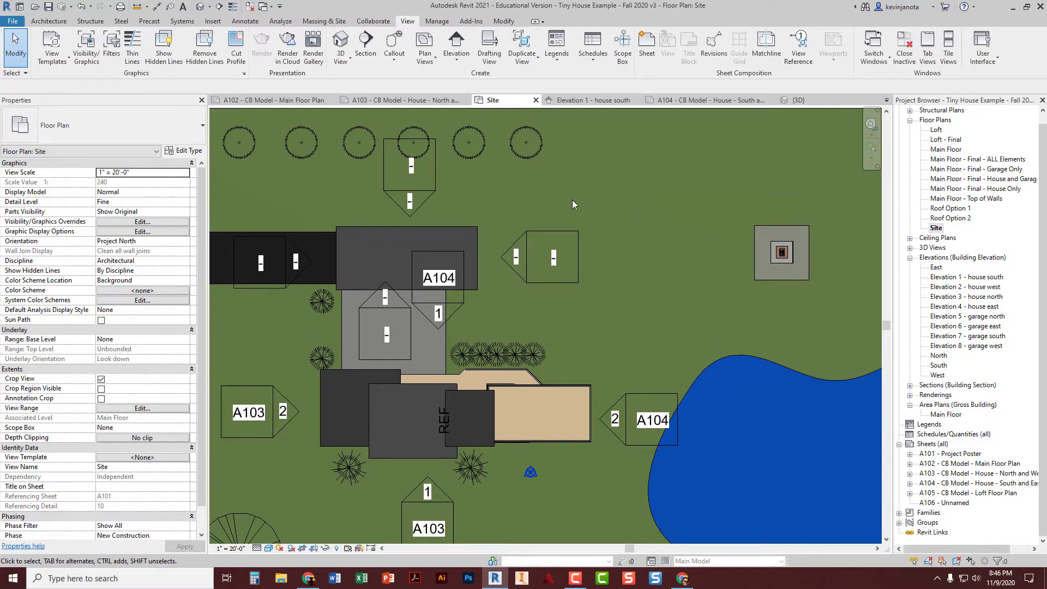
pyautogui.click(502, 254)
pyautogui.scroll(2, 560, 221)
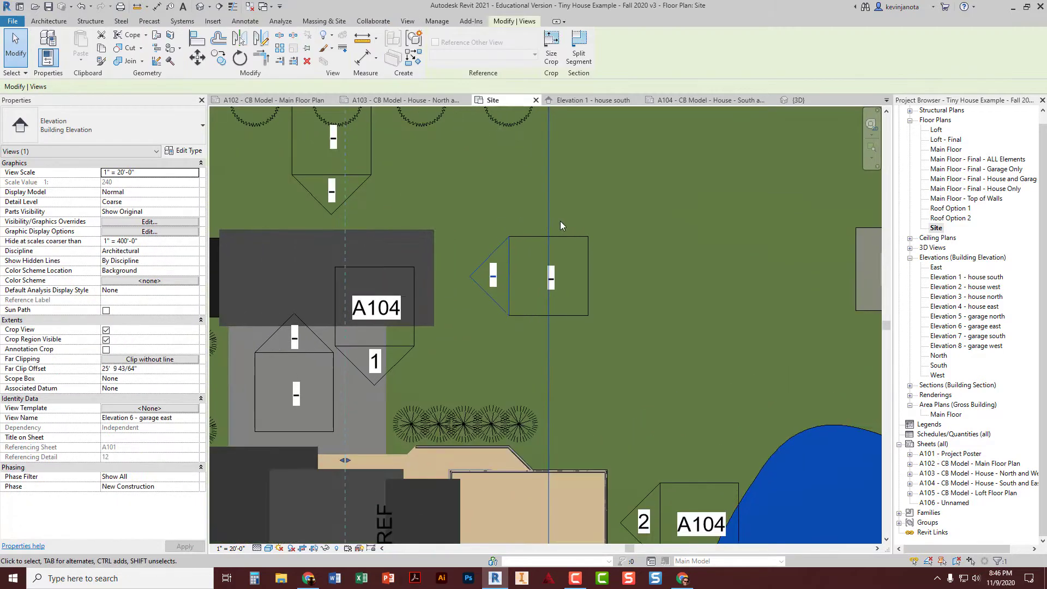
pyautogui.scroll(-4, 561, 221)
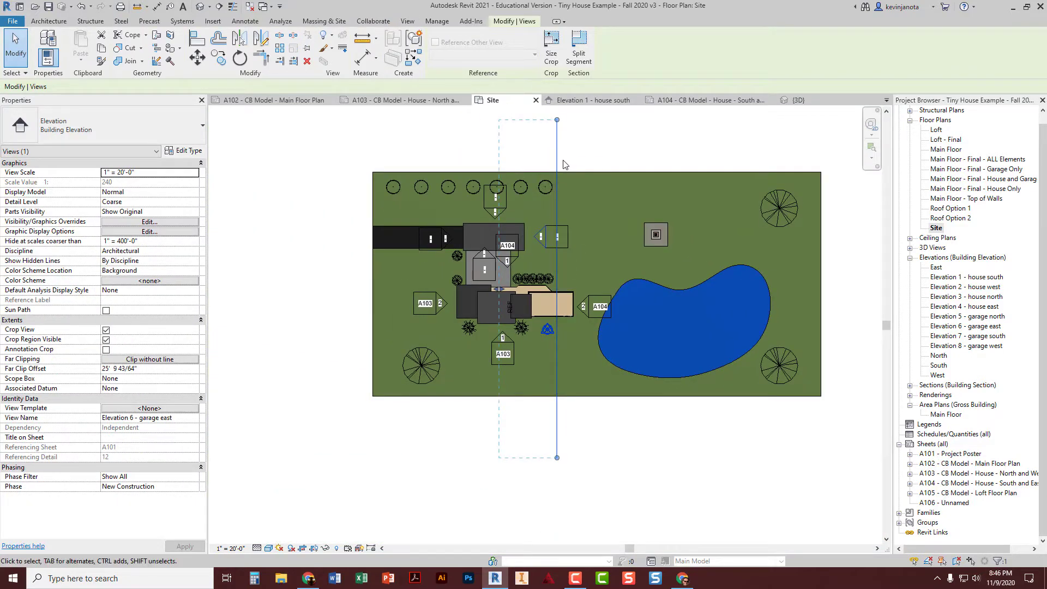
pyautogui.moveTo(563, 169); pyautogui.dragTo(561, 216)
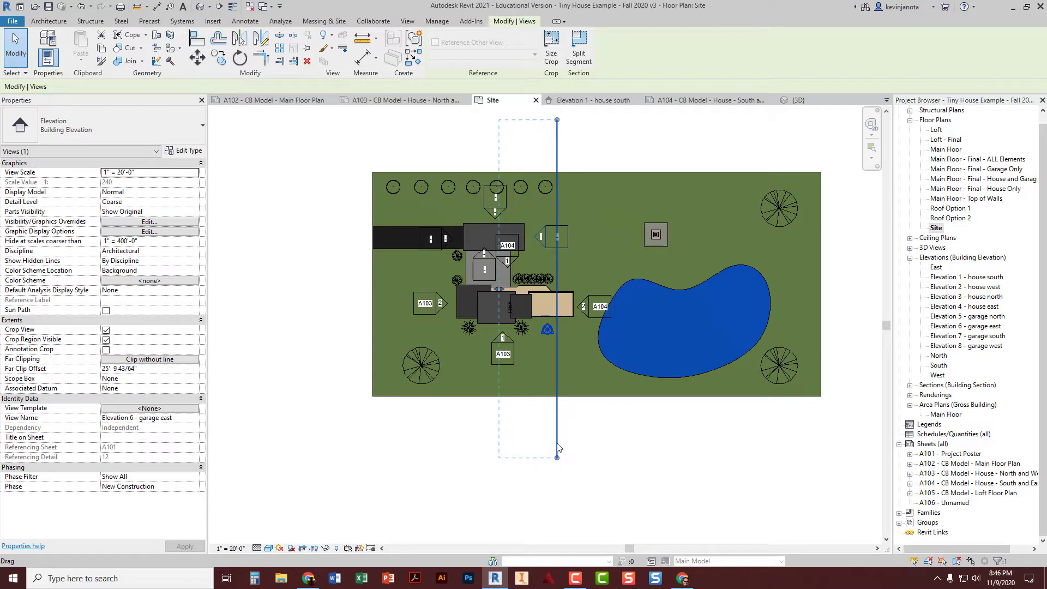
pyautogui.moveTo(553, 314); pyautogui.dragTo(559, 148)
pyautogui.moveTo(559, 235); pyautogui.dragTo(555, 208)
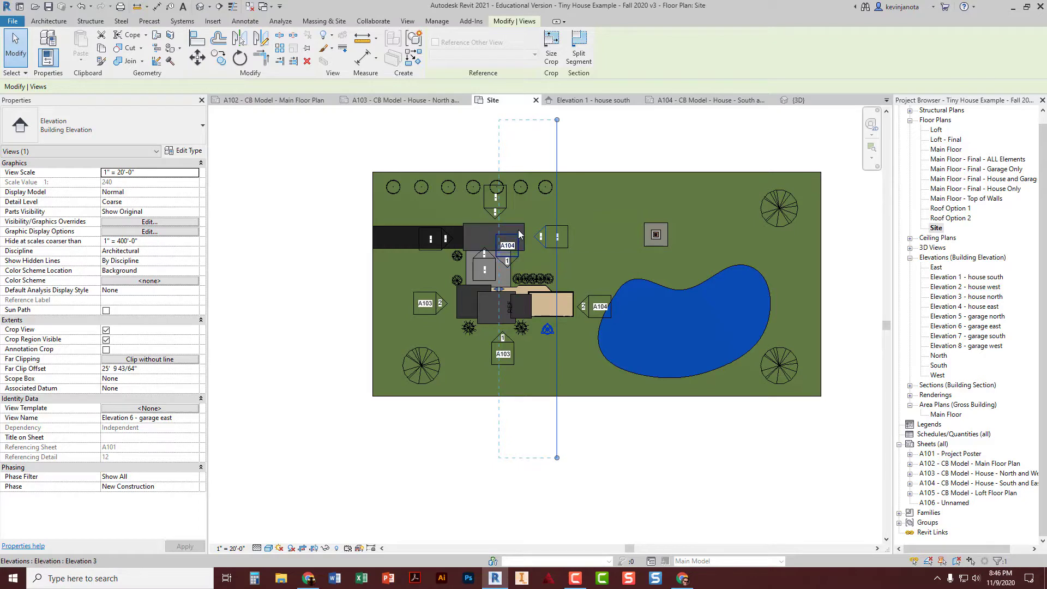
pyautogui.scroll(3, 515, 250)
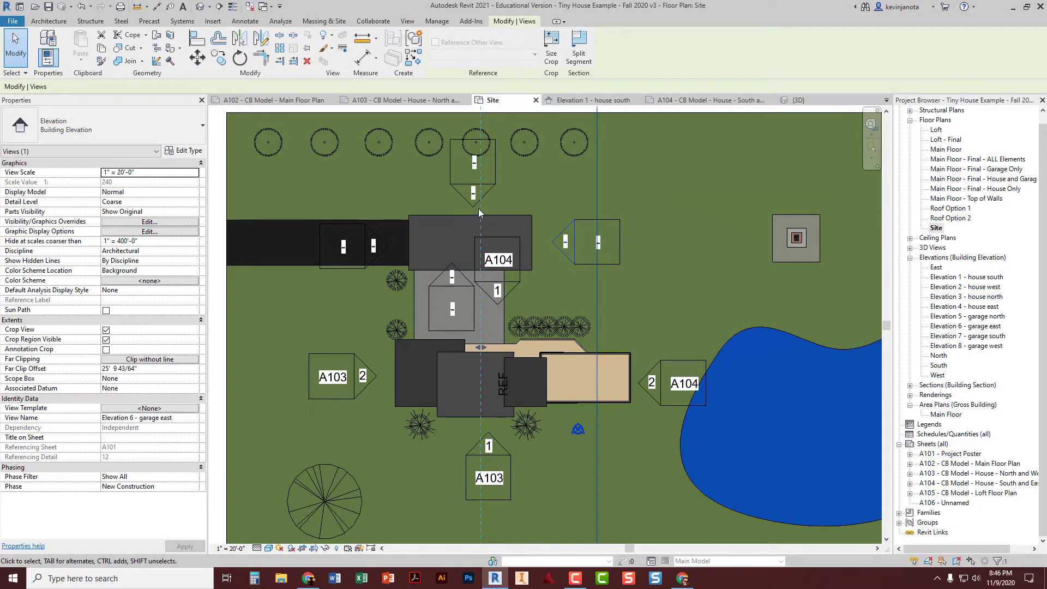
pyautogui.scroll(-1, 479, 213)
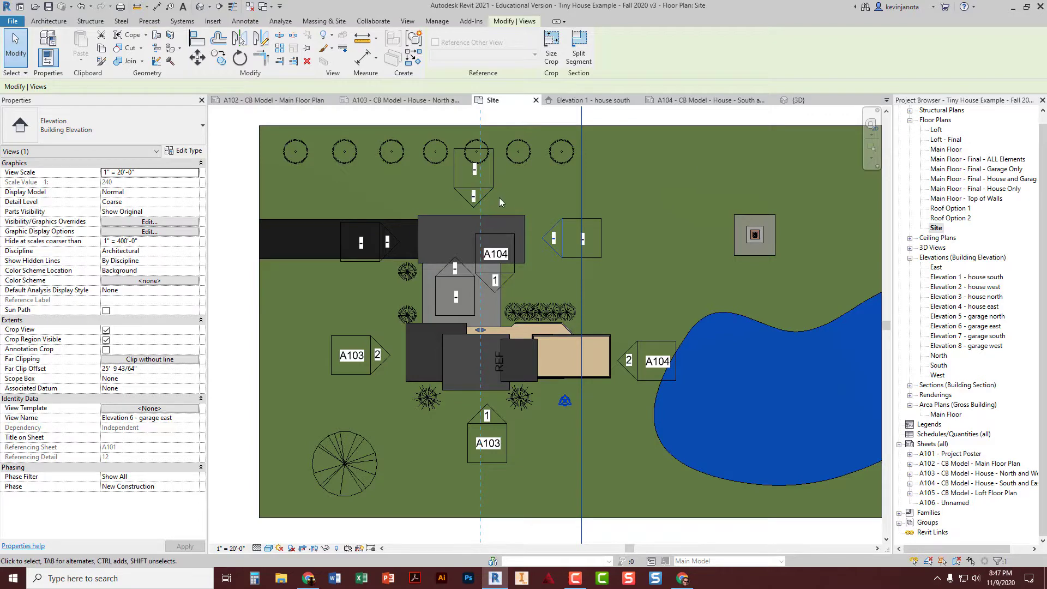
# Pull the garage north far clip closer and extend the garage west far clip slightly
pyautogui.click(490, 196)
pyautogui.click(490, 196)
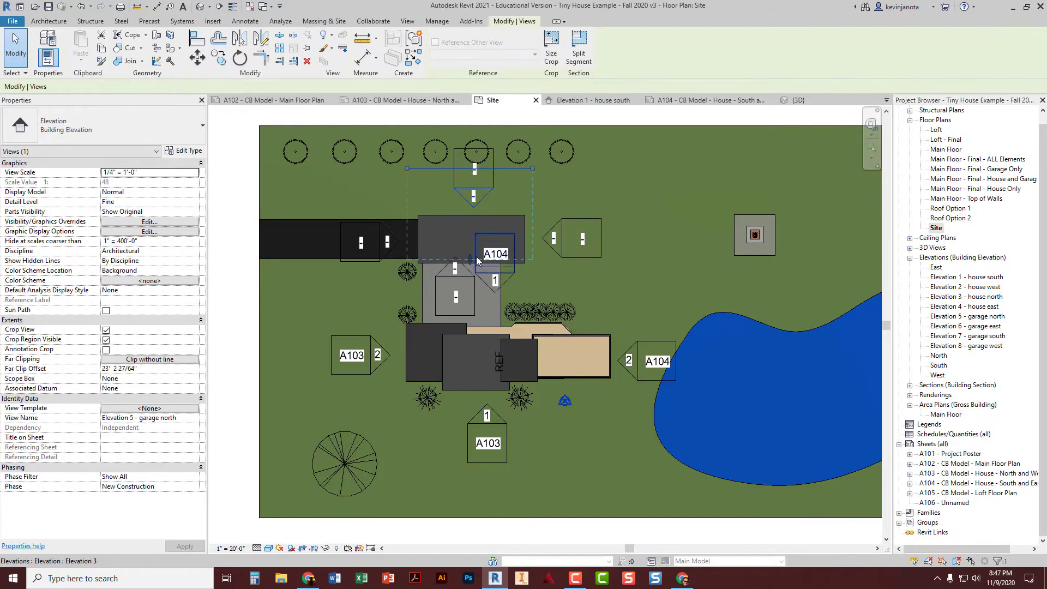
pyautogui.moveTo(470, 259); pyautogui.dragTo(470, 240)
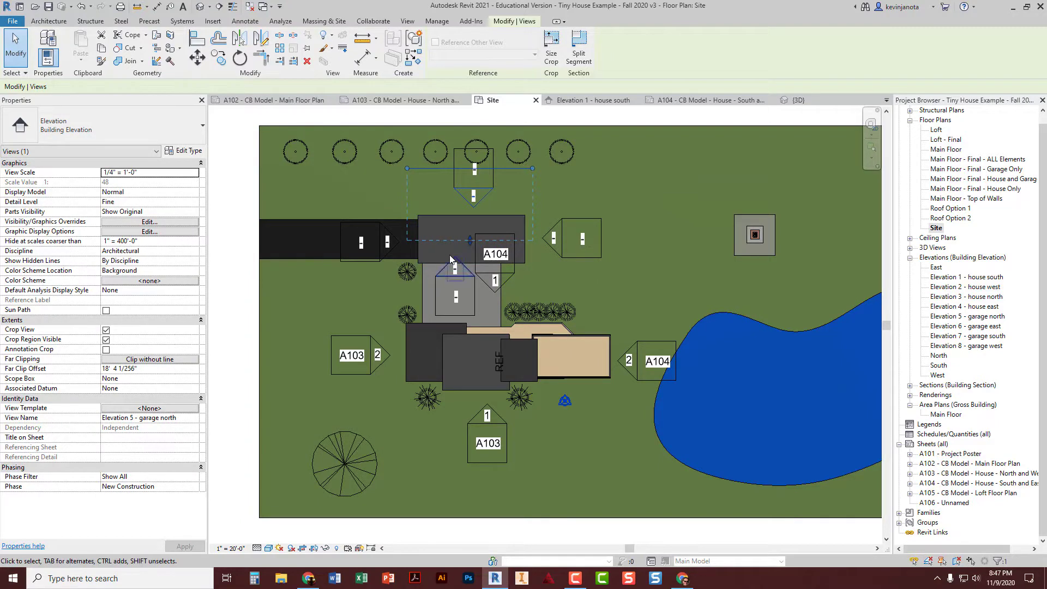
pyautogui.click(381, 258)
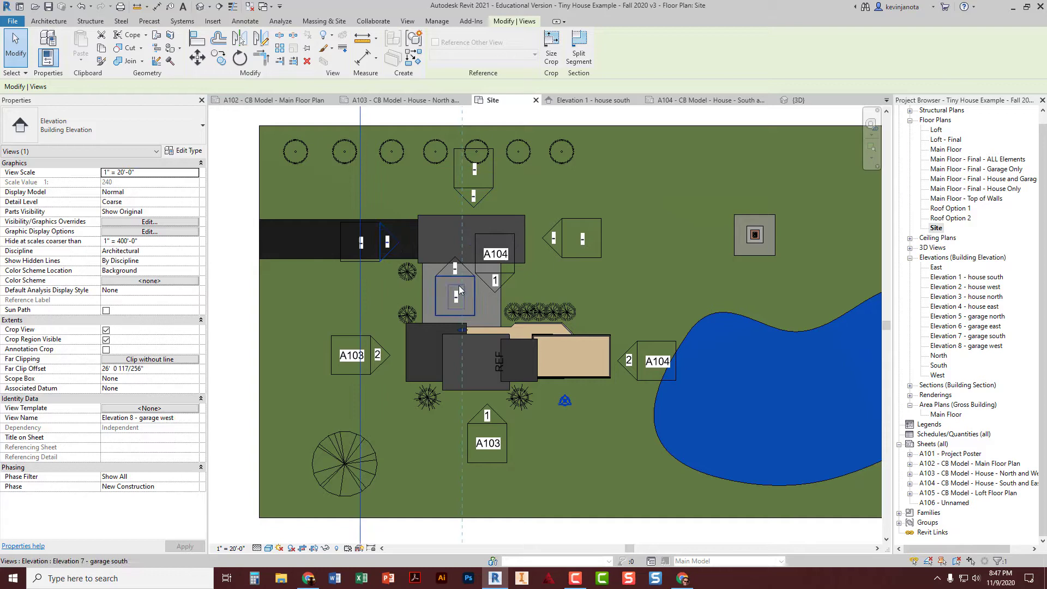
pyautogui.moveTo(462, 329); pyautogui.dragTo(463, 330)
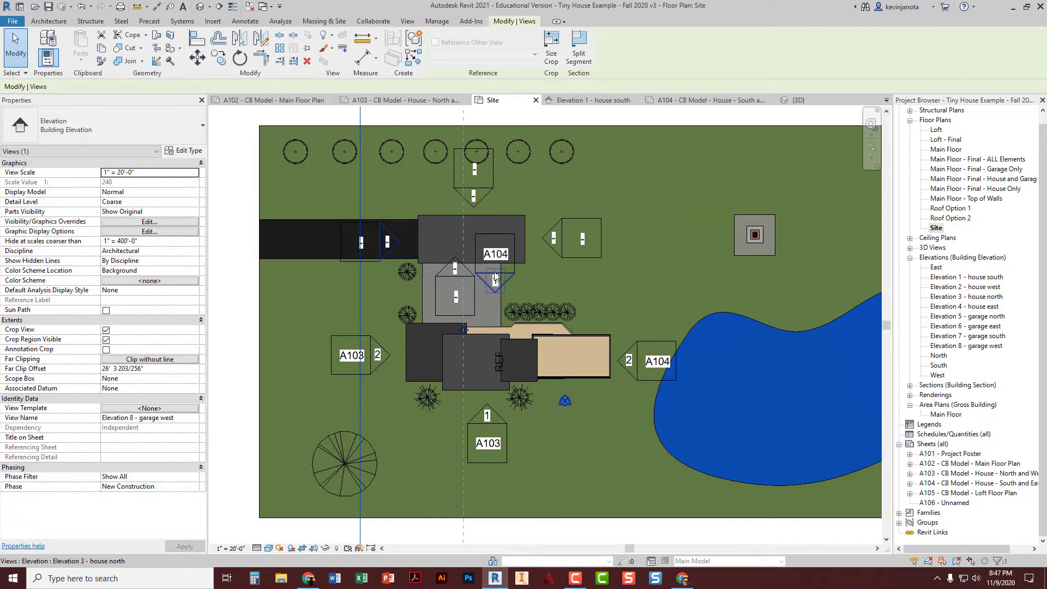
# Pull the garage south far clip in to 14' 3 69/128" and reselect the garage east marker
pyautogui.click(444, 271)
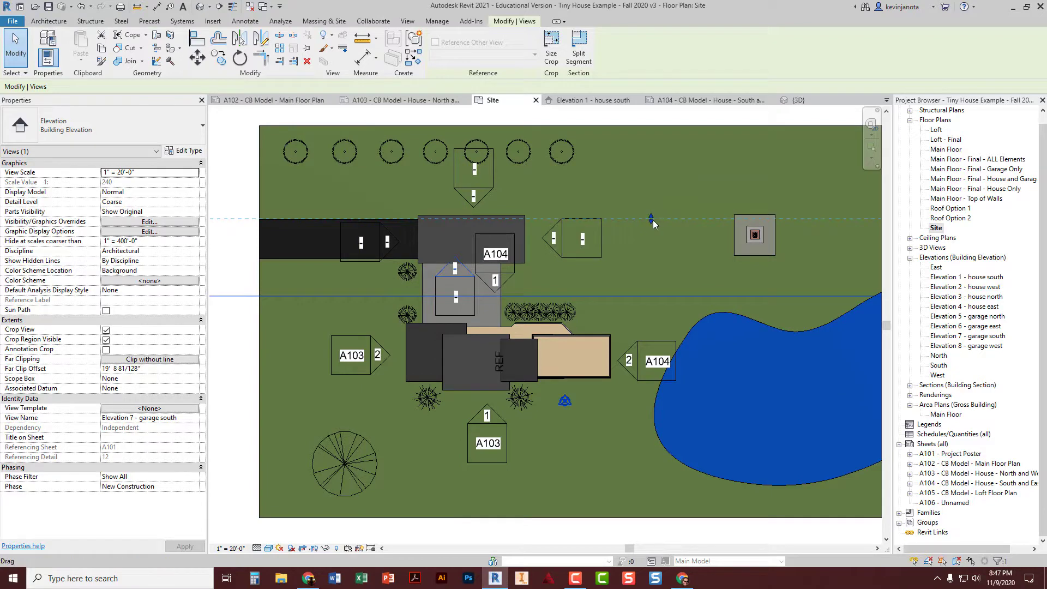
pyautogui.moveTo(651, 218); pyautogui.dragTo(651, 240)
pyautogui.press('Escape')
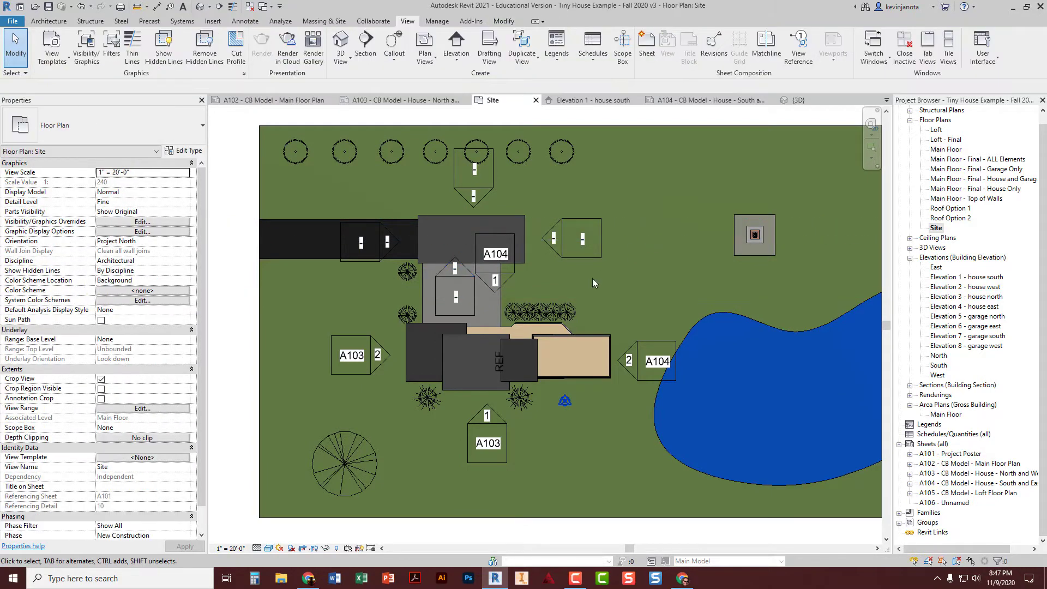
pyautogui.click(554, 252)
pyautogui.scroll(-2, 562, 315)
pyautogui.scroll(-1, 561, 316)
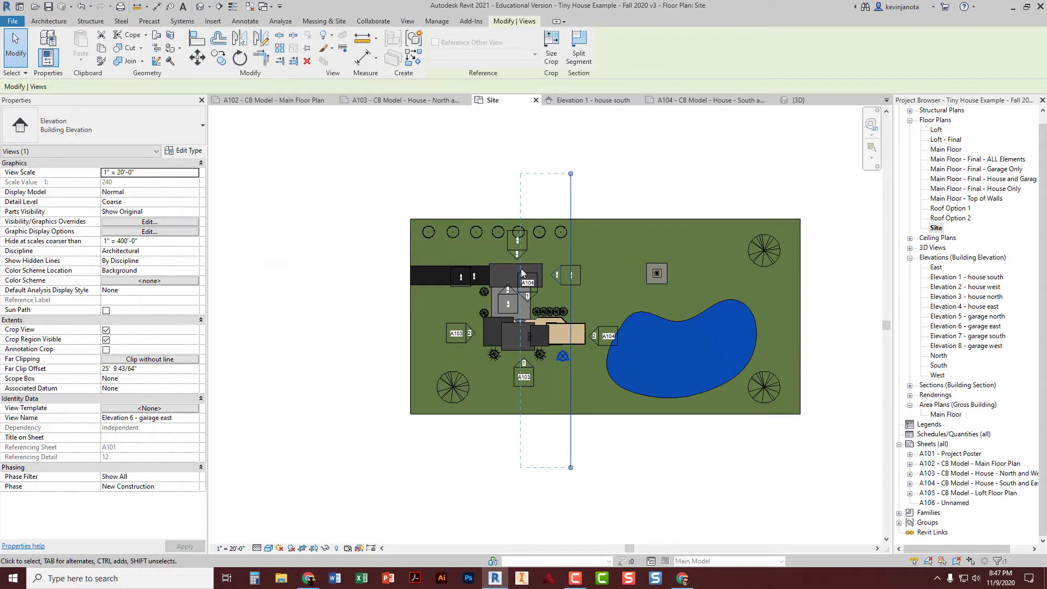
# Open Elevation 6 - garage east at 1/4" = 1'-0" scale, Fine detail, with coloured materials
pyautogui.press('Escape')
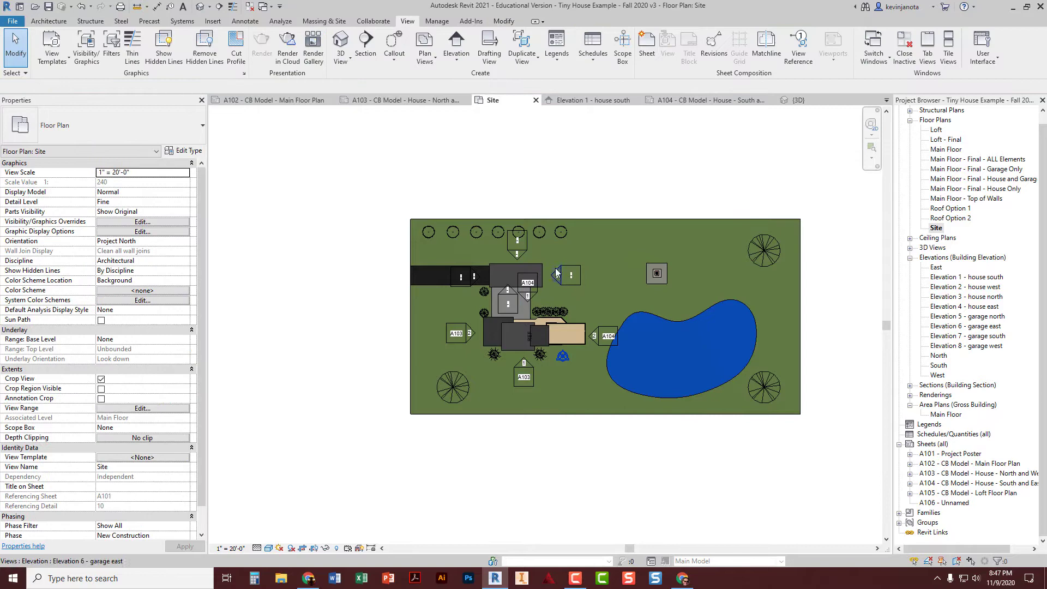
pyautogui.doubleClick(570, 274)
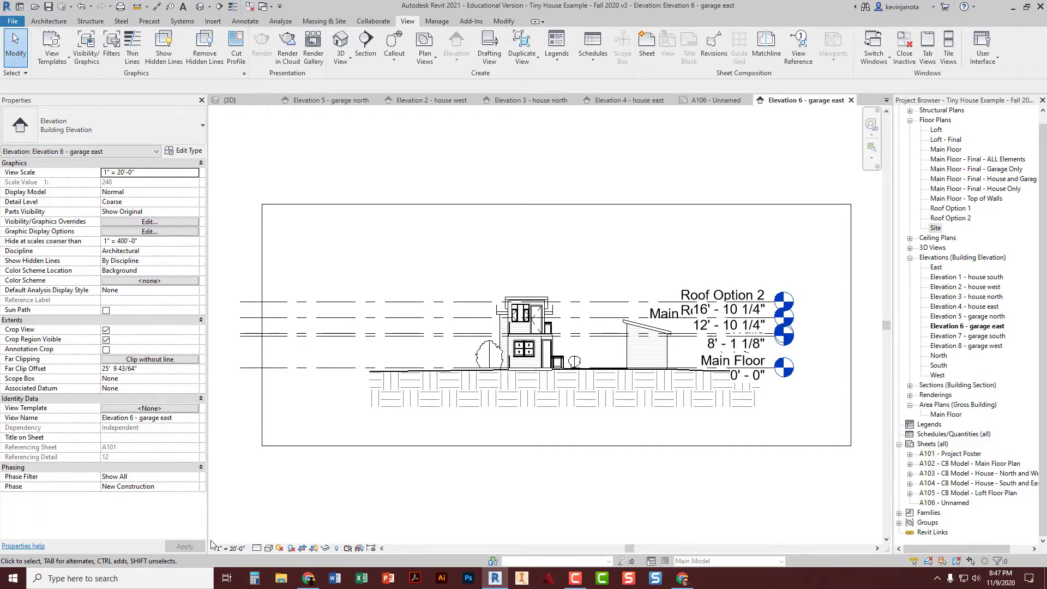
pyautogui.click(230, 549)
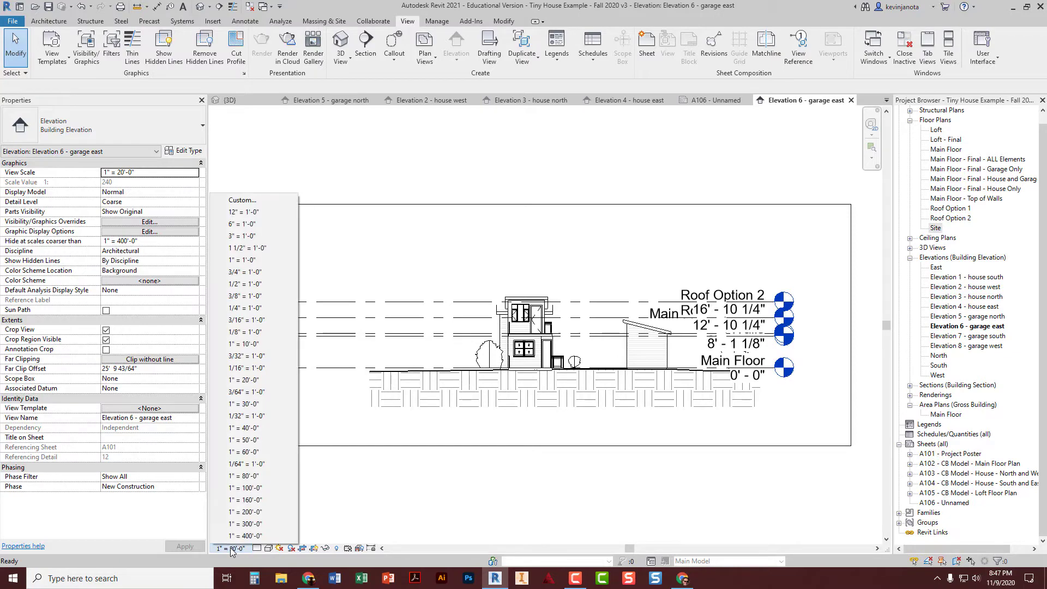
pyautogui.click(249, 309)
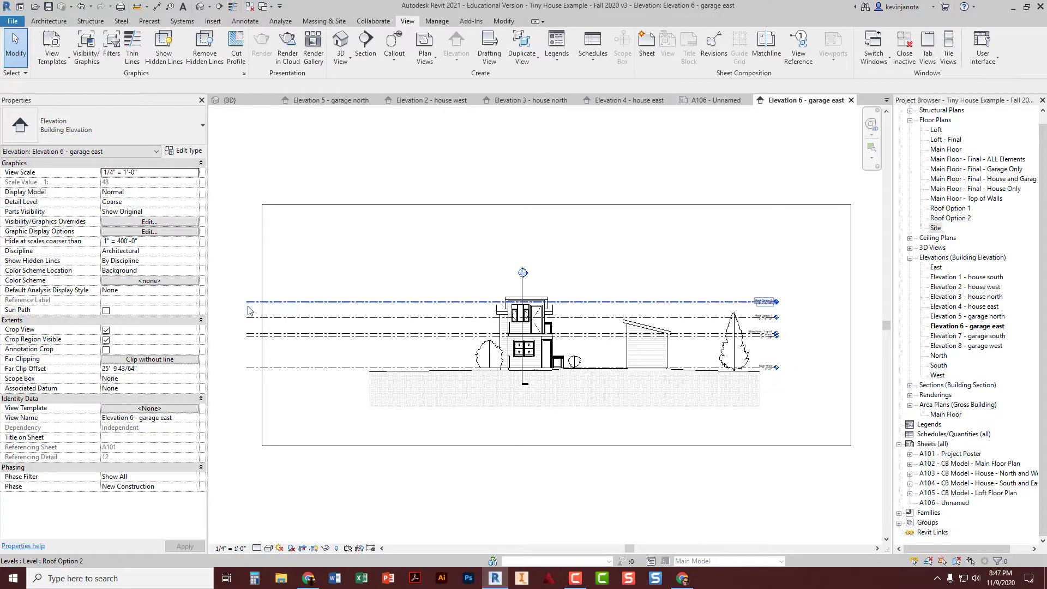
pyautogui.click(257, 548)
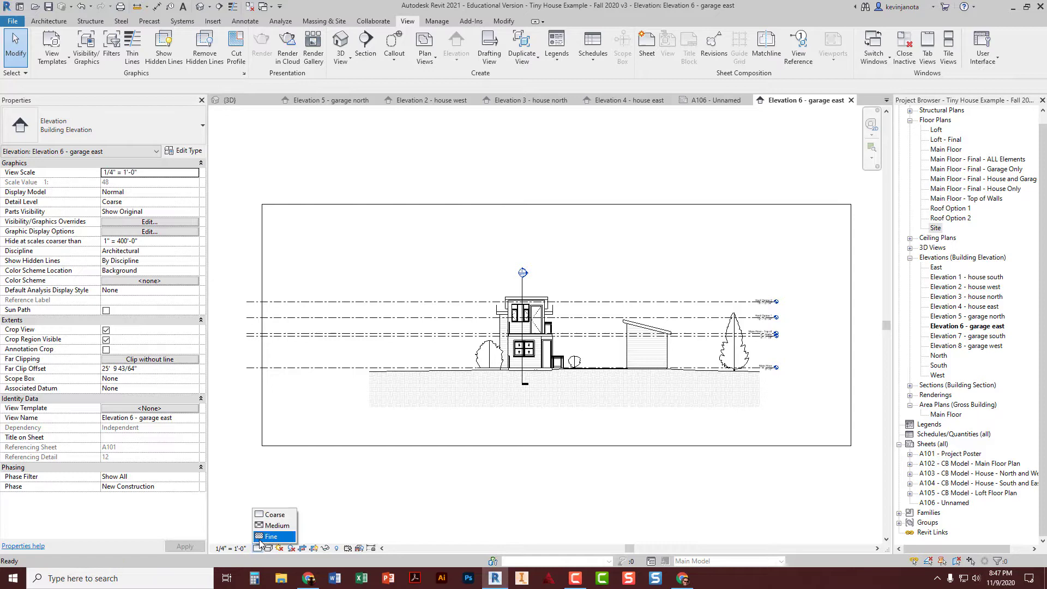
pyautogui.click(267, 537)
pyautogui.click(268, 548)
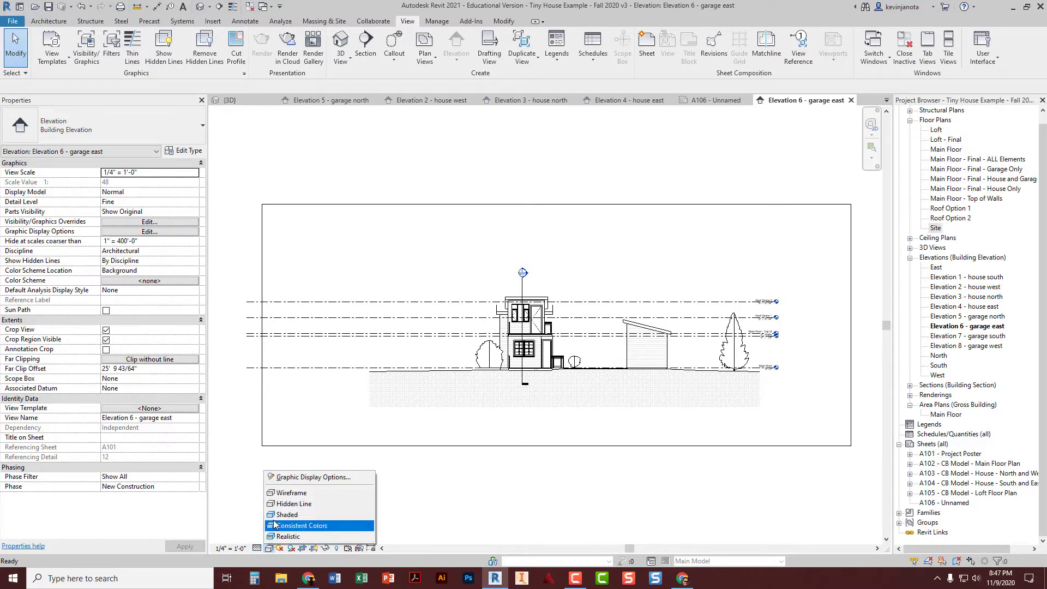
pyautogui.click(309, 509)
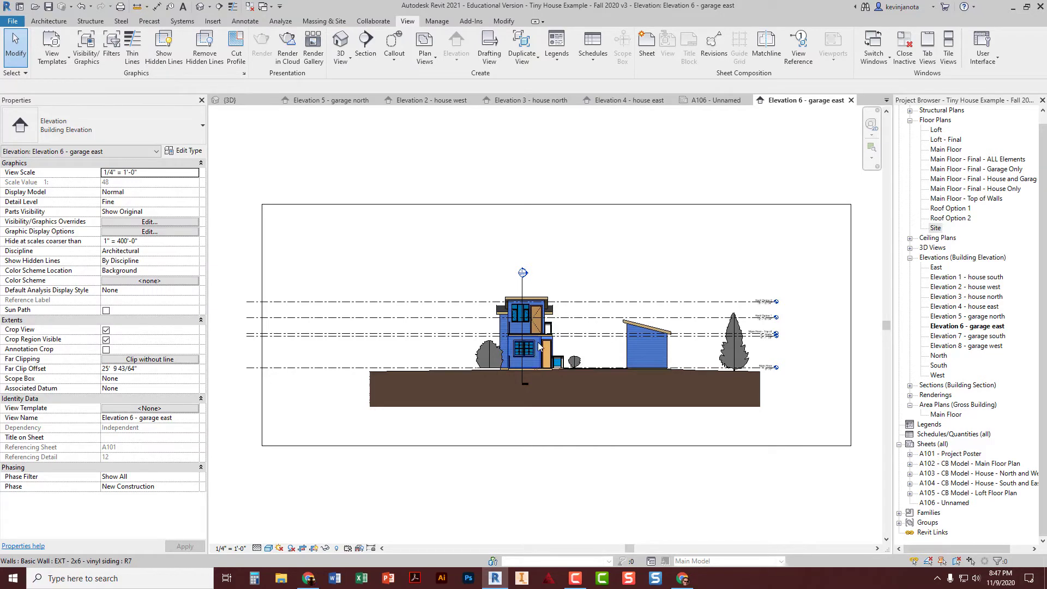
# Zoom out until the full crop boundary around the house and garage is visible
pyautogui.scroll(2, 538, 350)
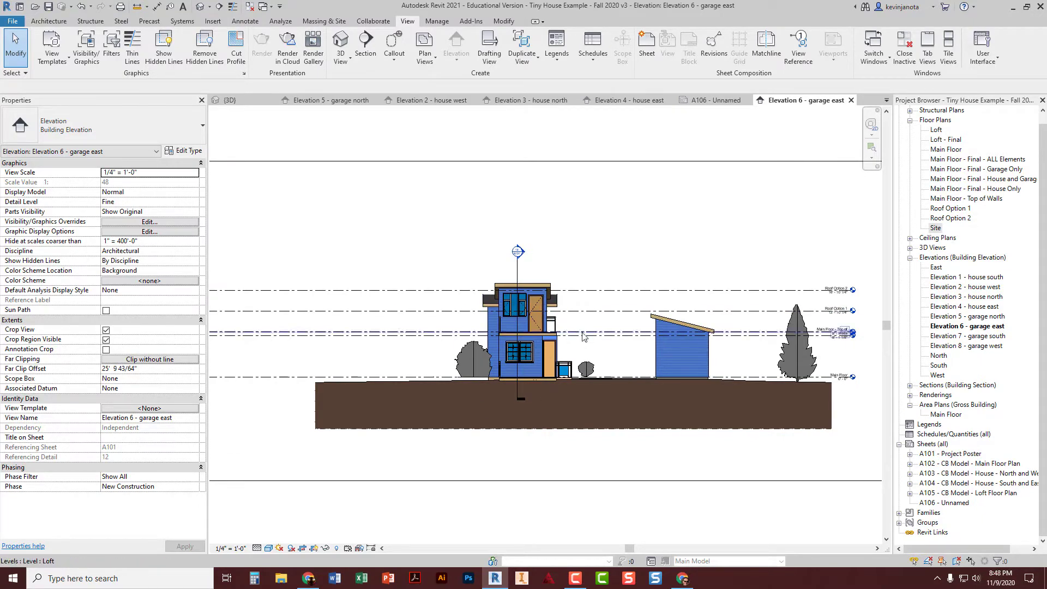
pyautogui.scroll(-3, 663, 365)
pyautogui.scroll(2, 692, 371)
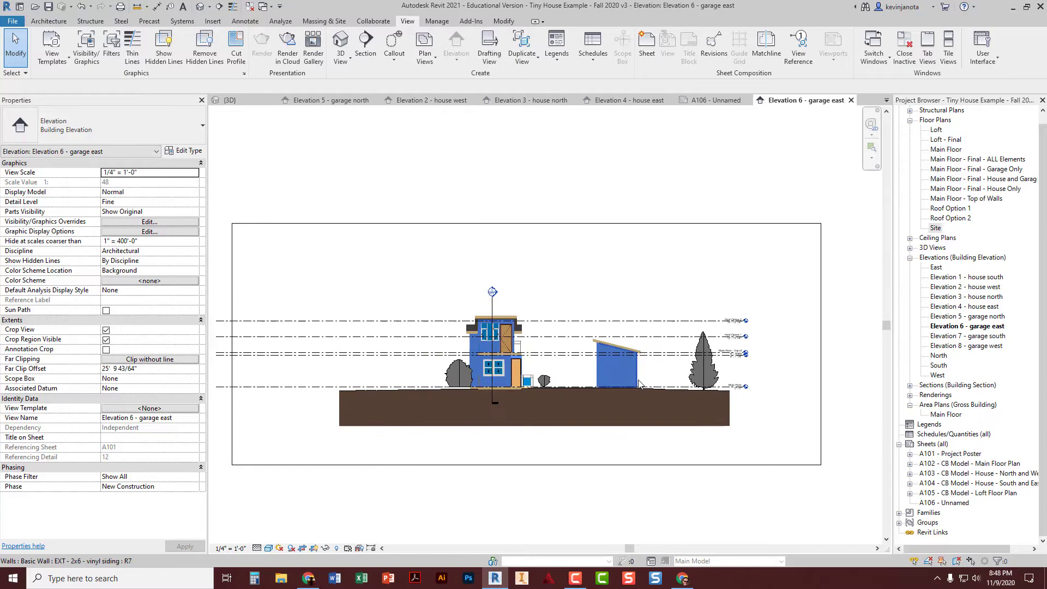
pyautogui.scroll(2, 641, 384)
pyautogui.scroll(-2, 598, 355)
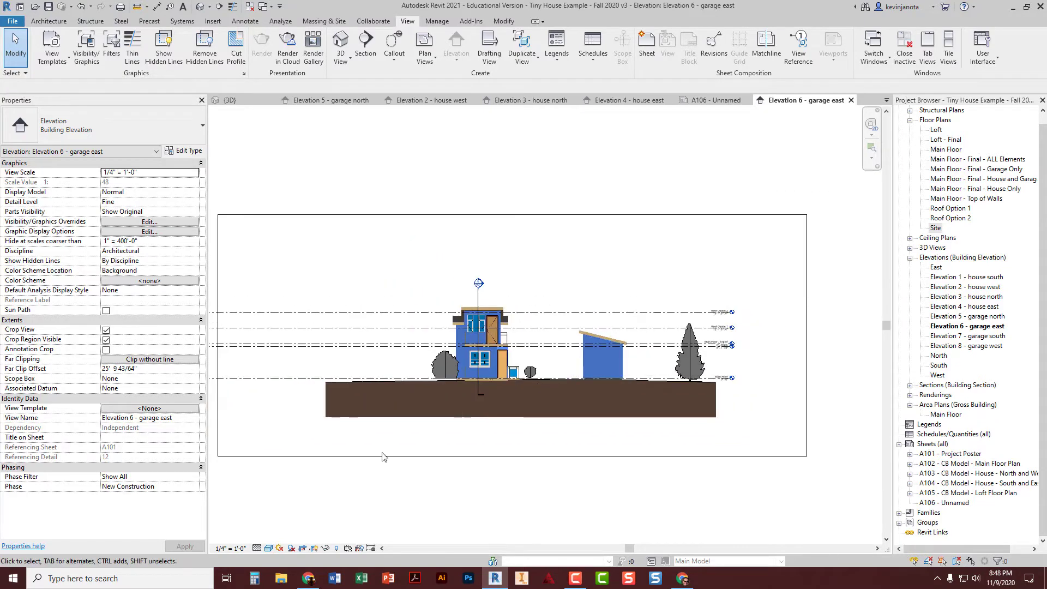
# Tighten the crop to the garage: bottom at ground, house and tree excluded, top just above Roof Option 1
pyautogui.click(309, 457)
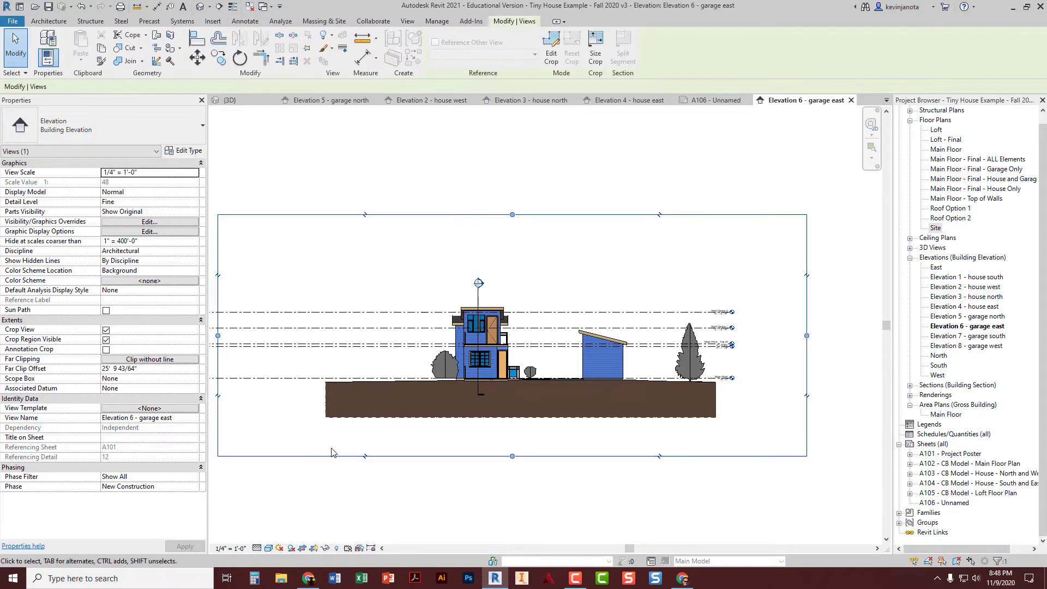
pyautogui.moveTo(340, 442); pyautogui.dragTo(420, 440, button='middle')
pyautogui.moveTo(641, 431); pyautogui.dragTo(606, 433, button='middle')
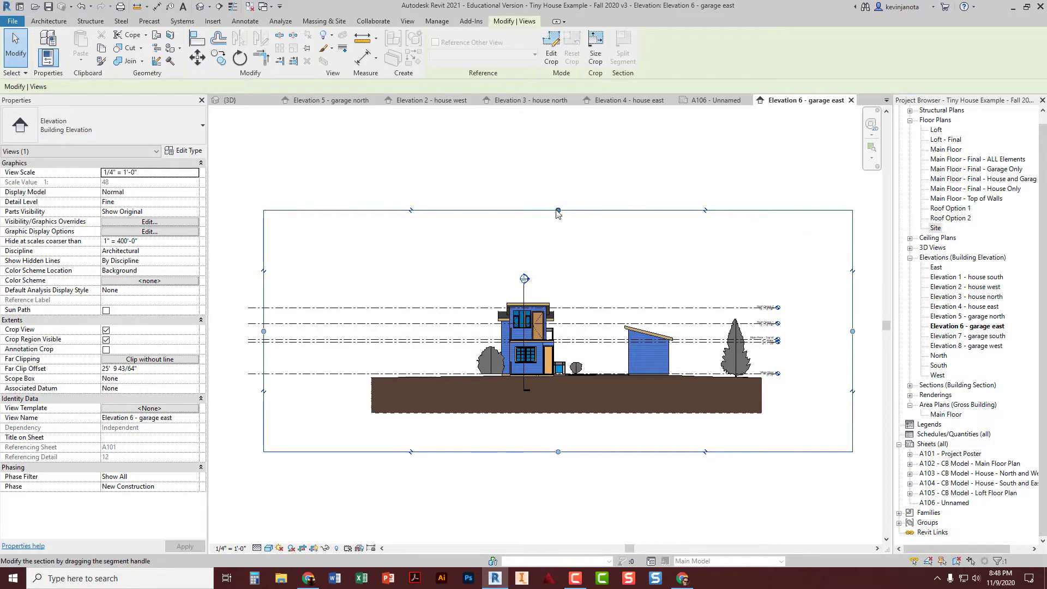
pyautogui.moveTo(559, 210); pyautogui.dragTo(560, 292)
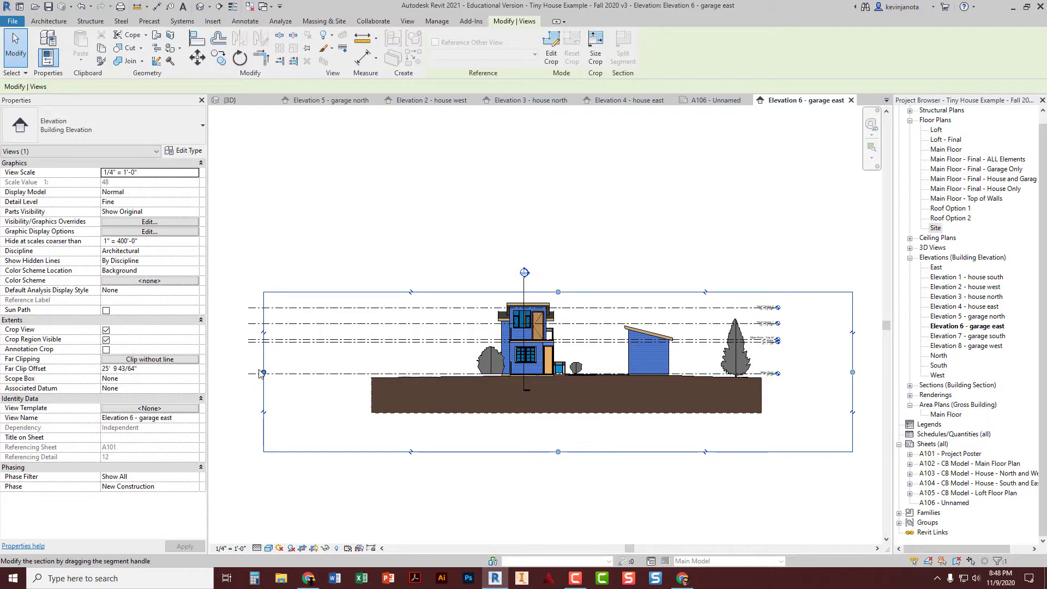
pyautogui.moveTo(263, 373); pyautogui.dragTo(609, 371)
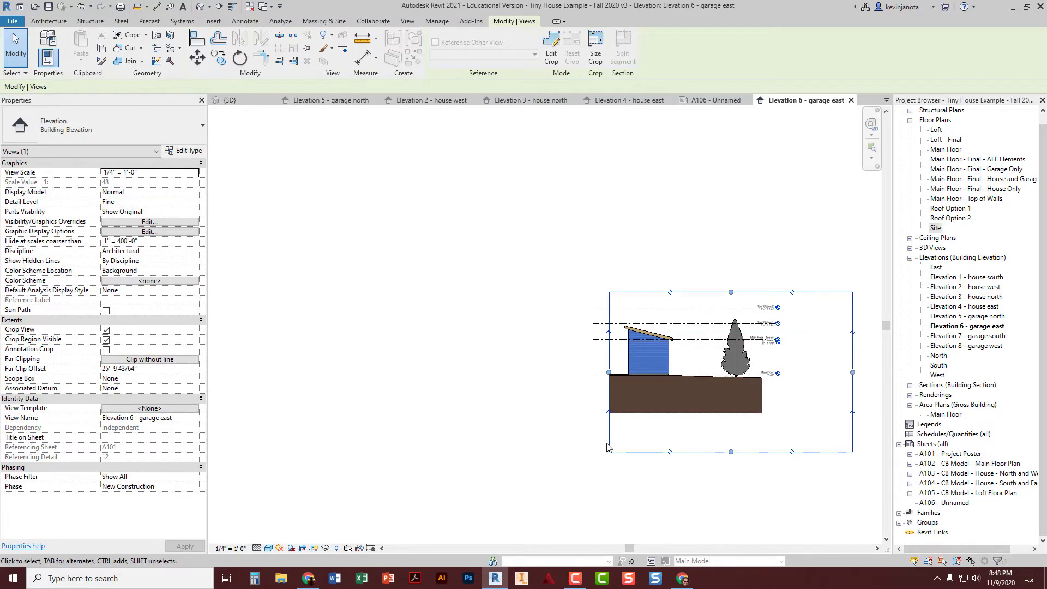
pyautogui.moveTo(731, 453); pyautogui.dragTo(731, 382)
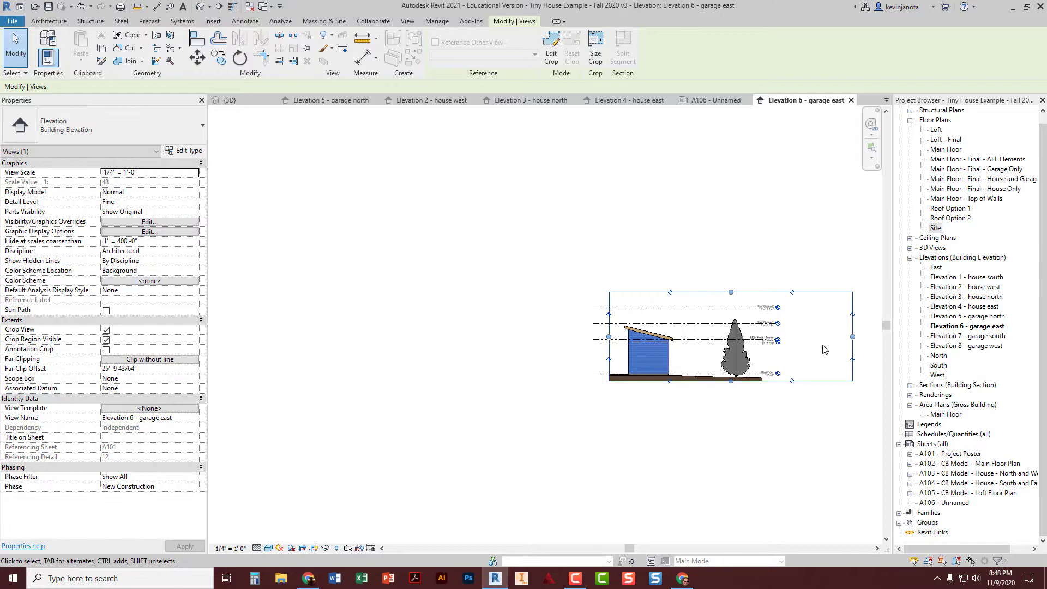
pyautogui.moveTo(855, 341); pyautogui.dragTo(685, 339)
pyautogui.scroll(5, 666, 346)
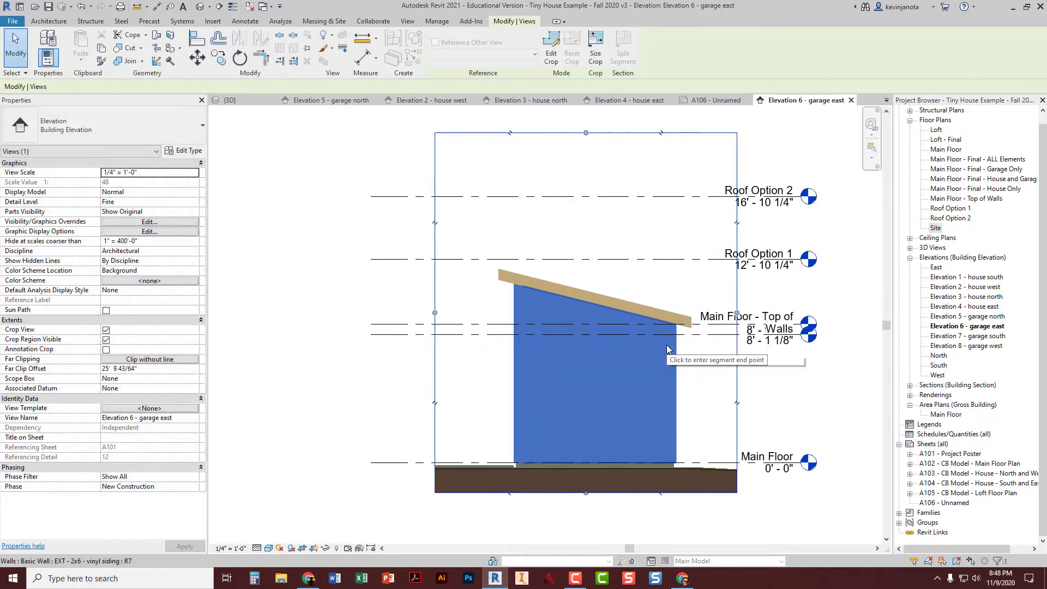
pyautogui.scroll(-2, 640, 233)
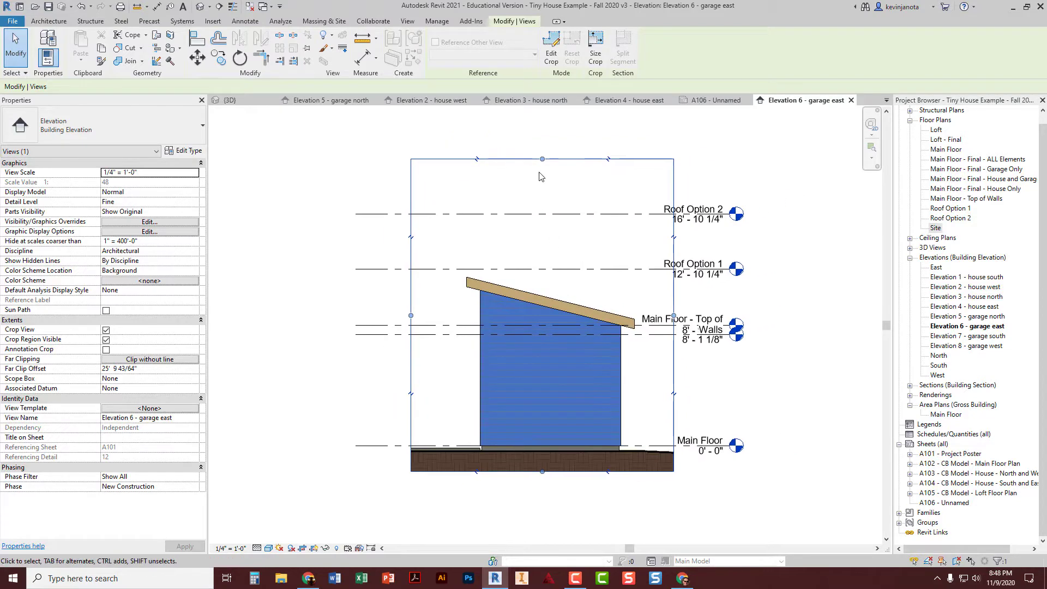
pyautogui.moveTo(542, 242); pyautogui.dragTo(542, 244)
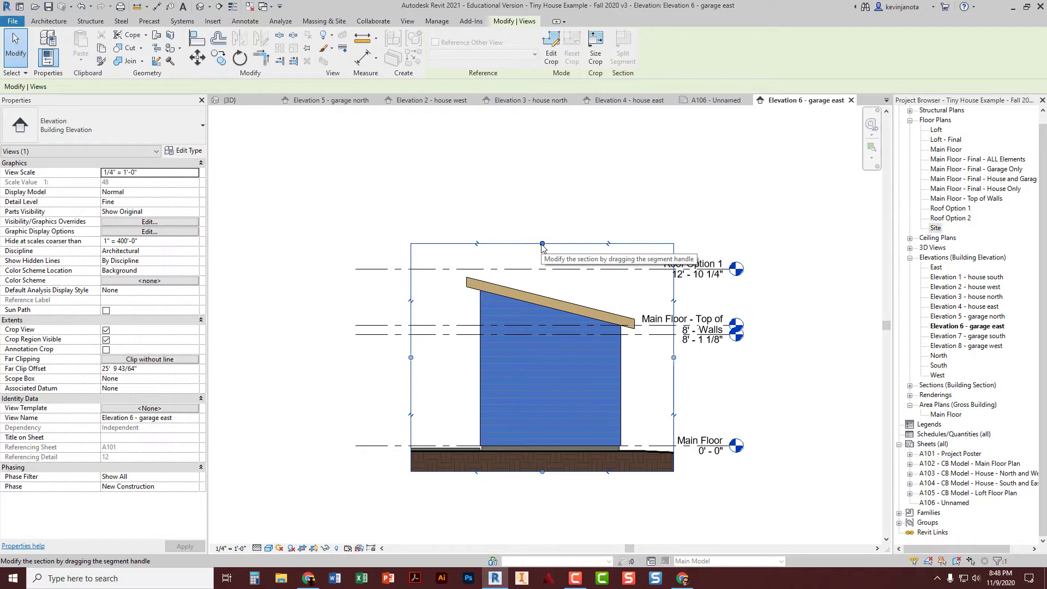
pyautogui.click(545, 210)
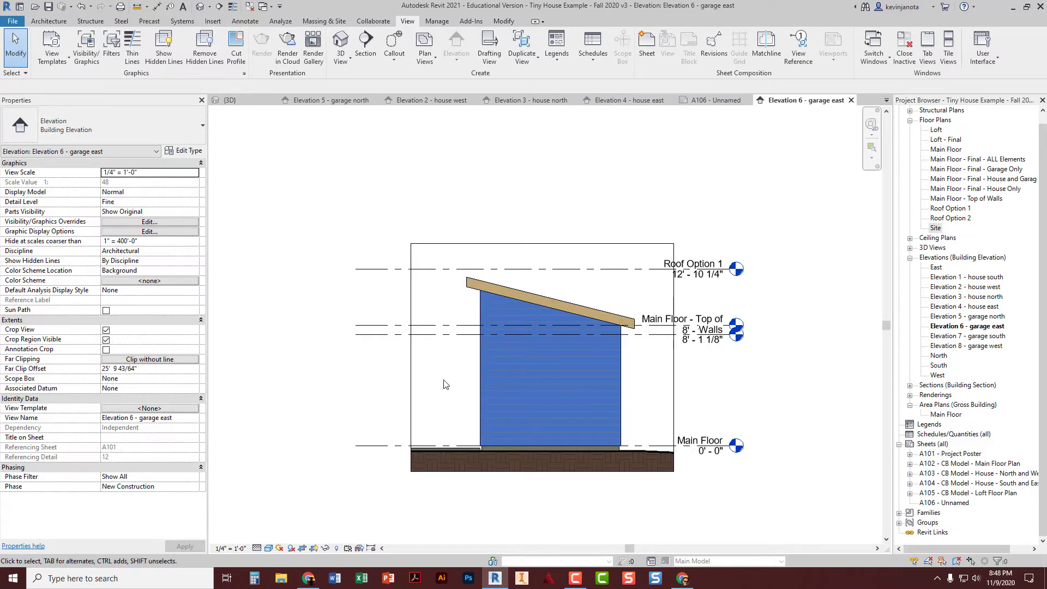
# Open Visibility/Graphic Overrides with V and hide the Floors and Generic Models categories
pyautogui.press('v')
pyautogui.press('v')
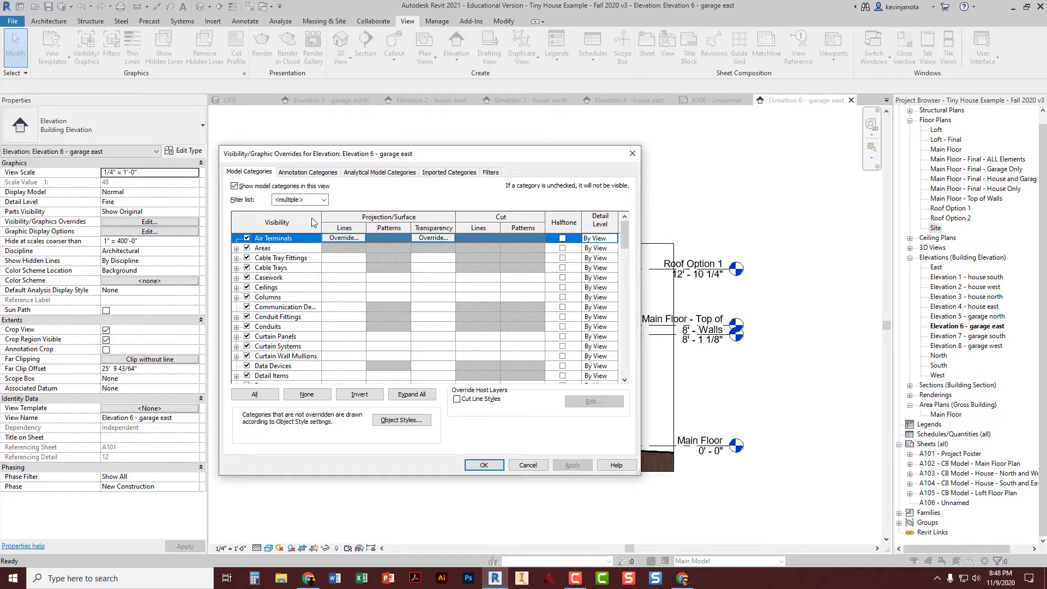
pyautogui.moveTo(360, 155); pyautogui.dragTo(188, 95)
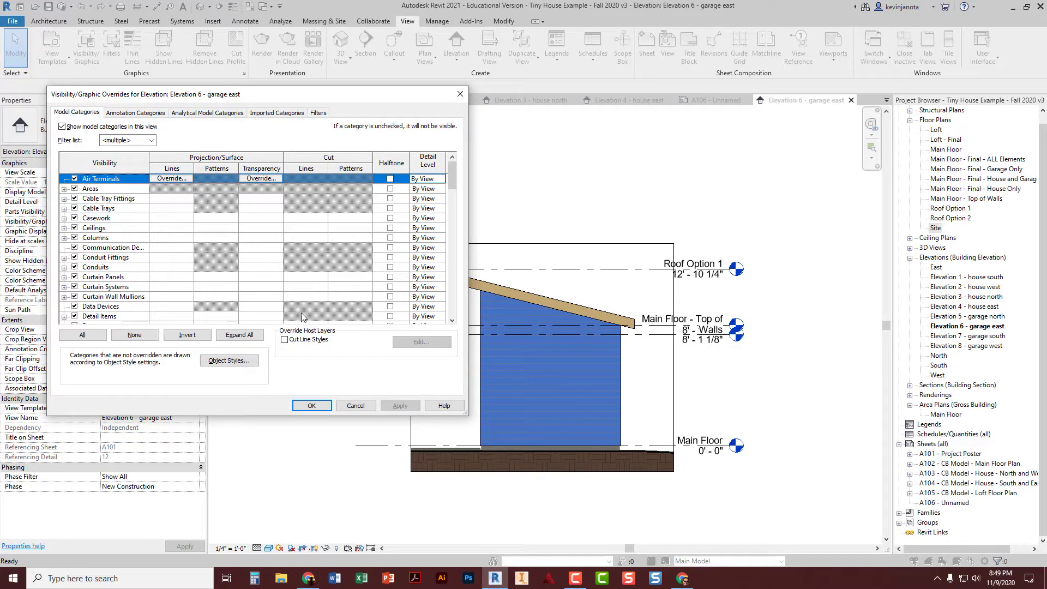
pyautogui.scroll(-3, 87, 236)
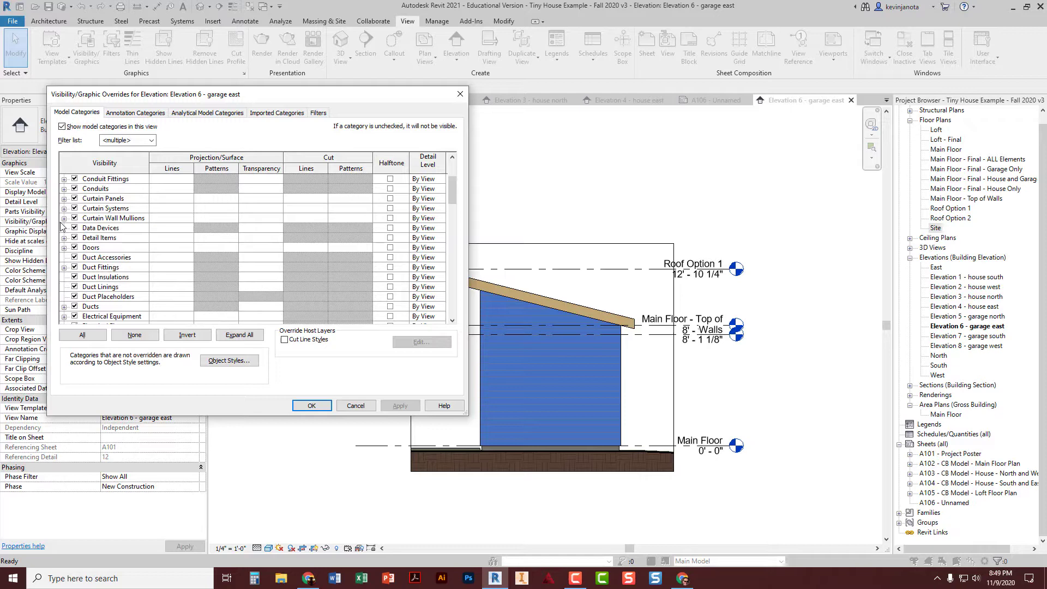
pyautogui.scroll(-2, 77, 272)
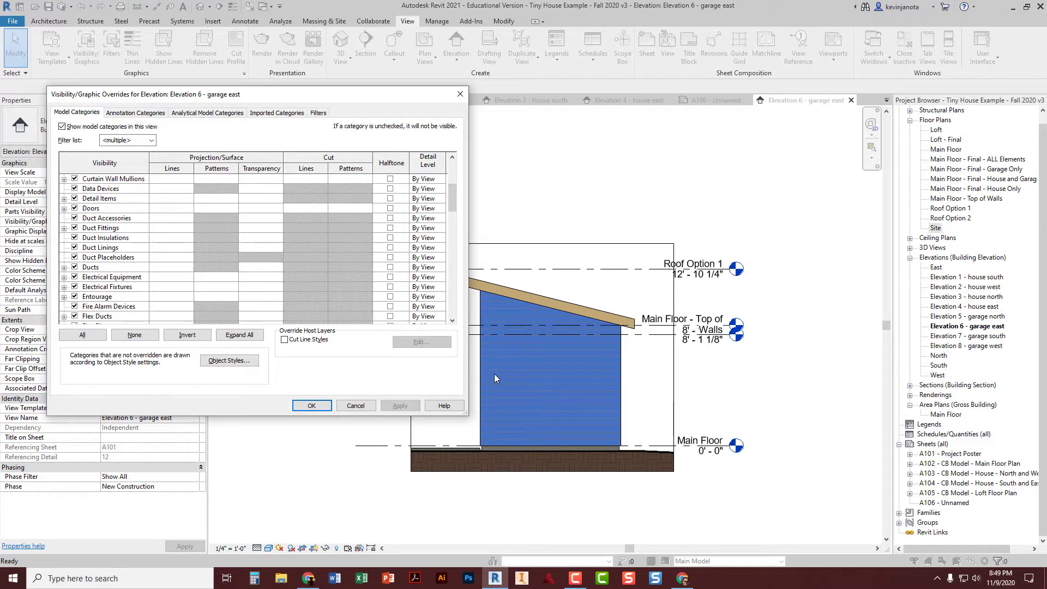
pyautogui.scroll(-3, 115, 281)
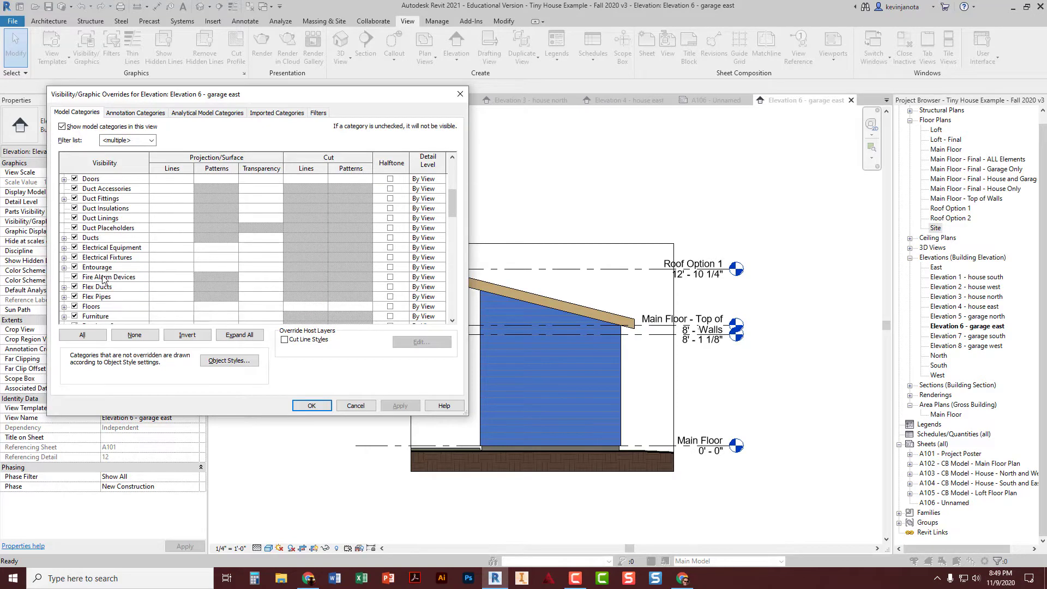
pyautogui.click(75, 286)
pyautogui.scroll(-1, 79, 291)
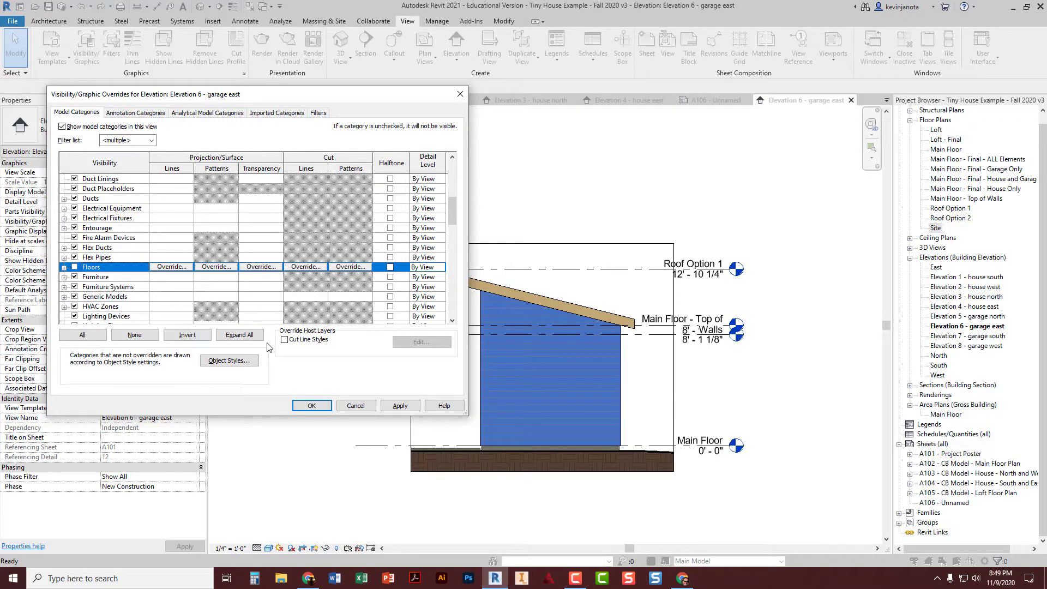
pyautogui.scroll(-1, 76, 281)
pyautogui.click(75, 287)
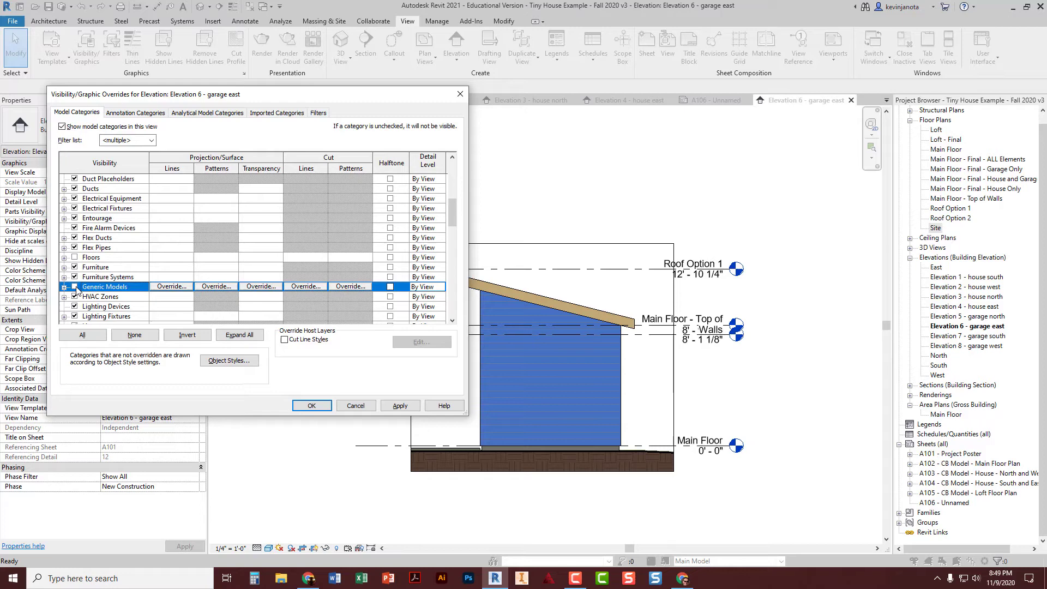
# Hide the Doors and Planting model categories in the garage east elevation
pyautogui.scroll(-2, 79, 246)
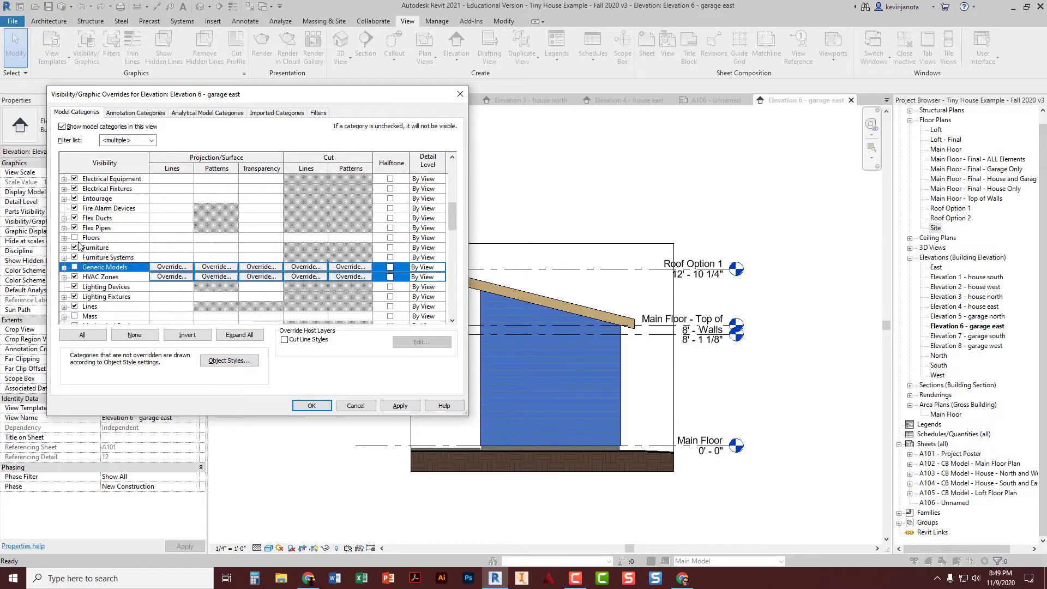
pyautogui.scroll(3, 79, 245)
pyautogui.click(75, 209)
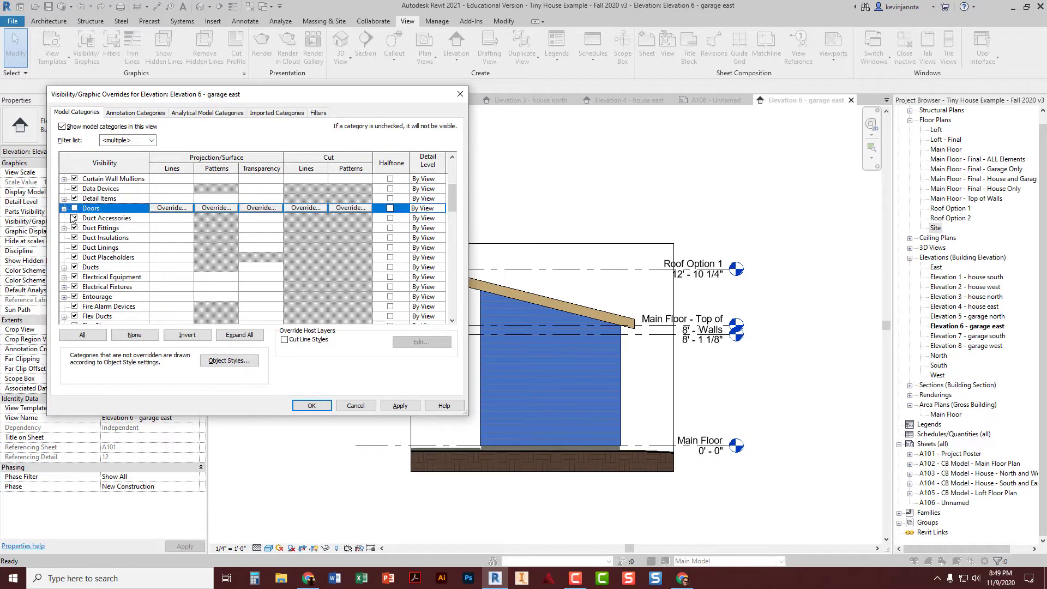
pyautogui.scroll(-5, 81, 251)
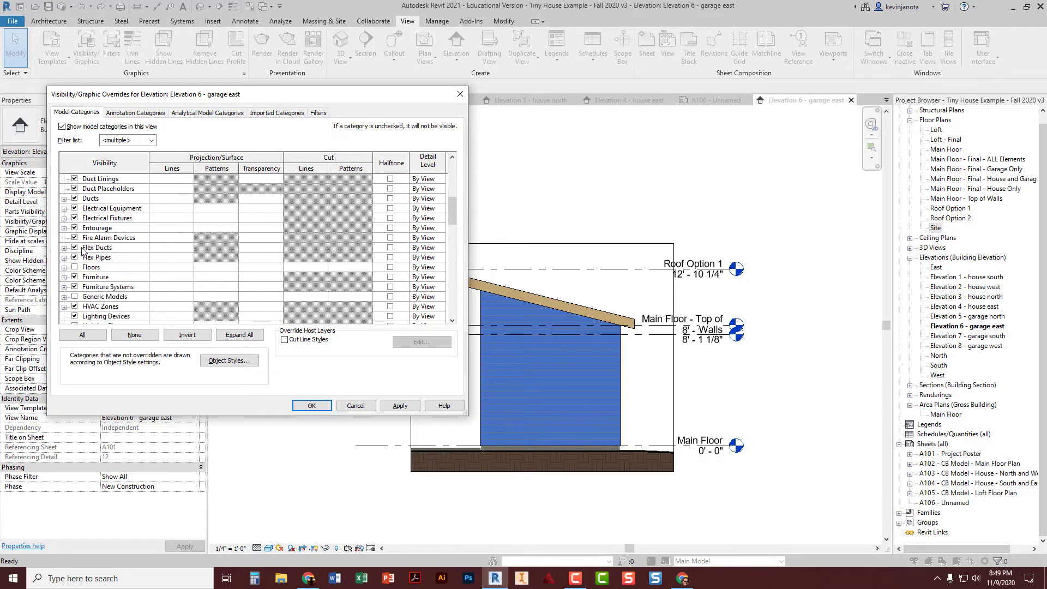
pyautogui.scroll(-2, 82, 250)
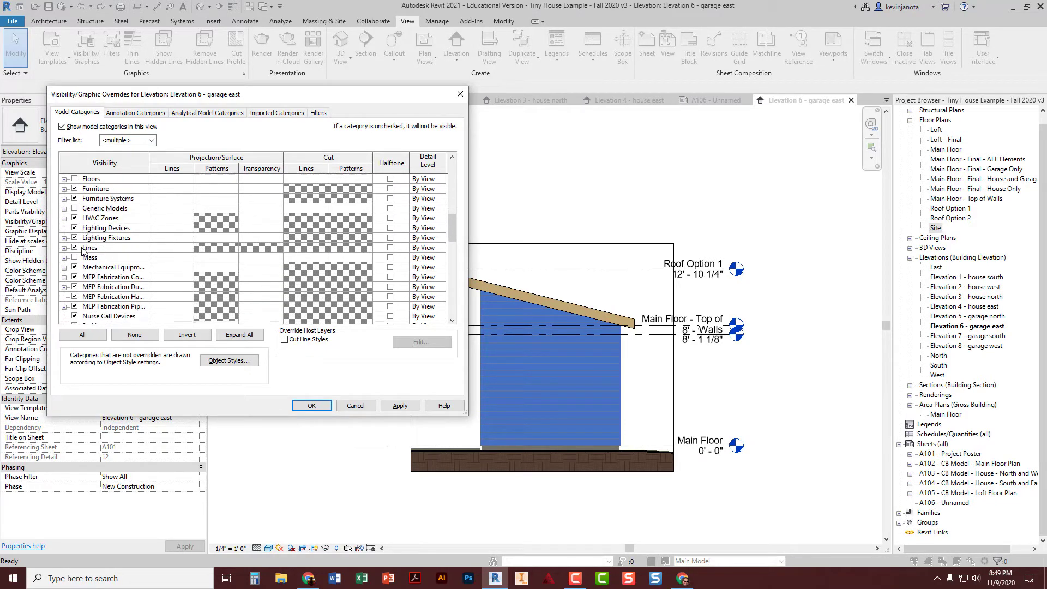
pyautogui.scroll(-2, 91, 249)
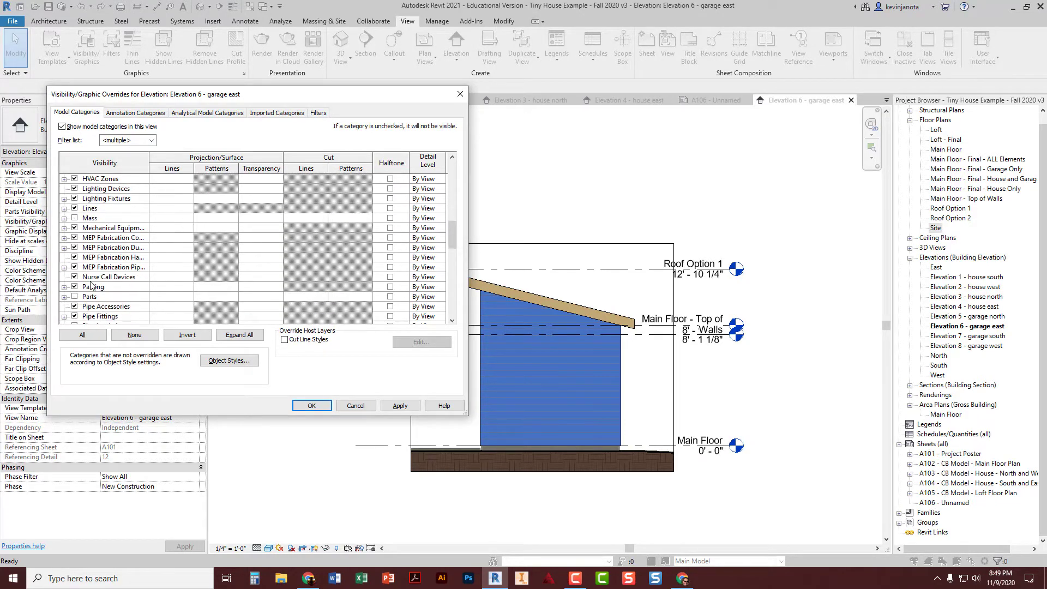
pyautogui.scroll(-3, 97, 287)
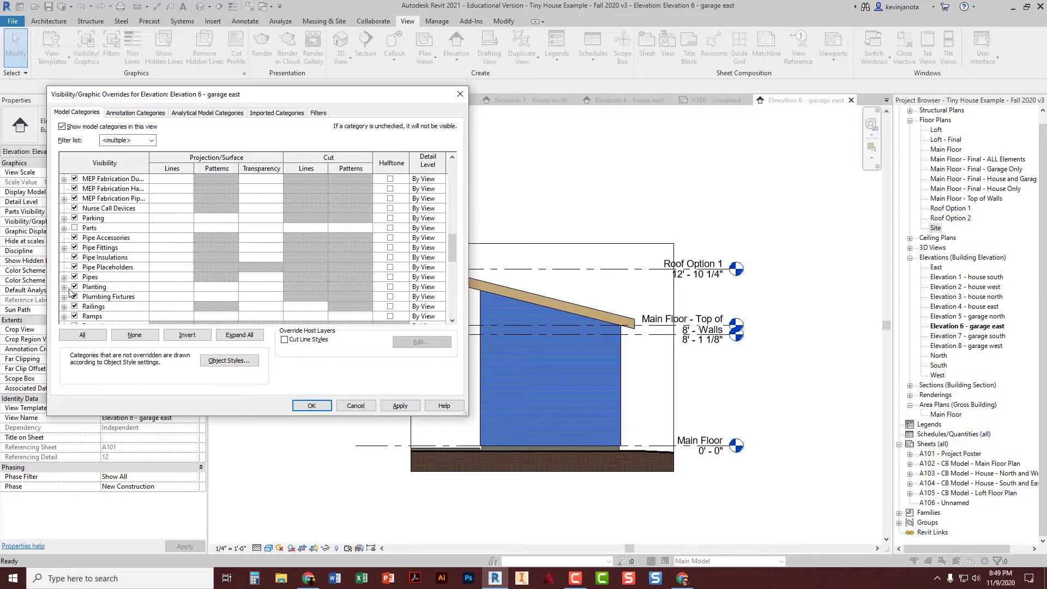
pyautogui.click(74, 287)
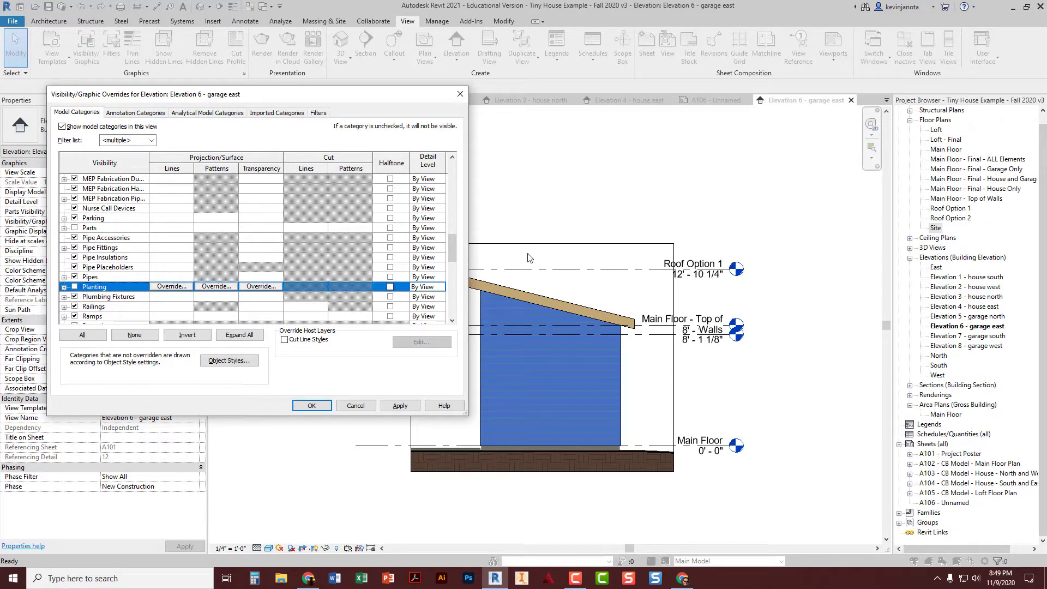
pyautogui.scroll(-1, 82, 299)
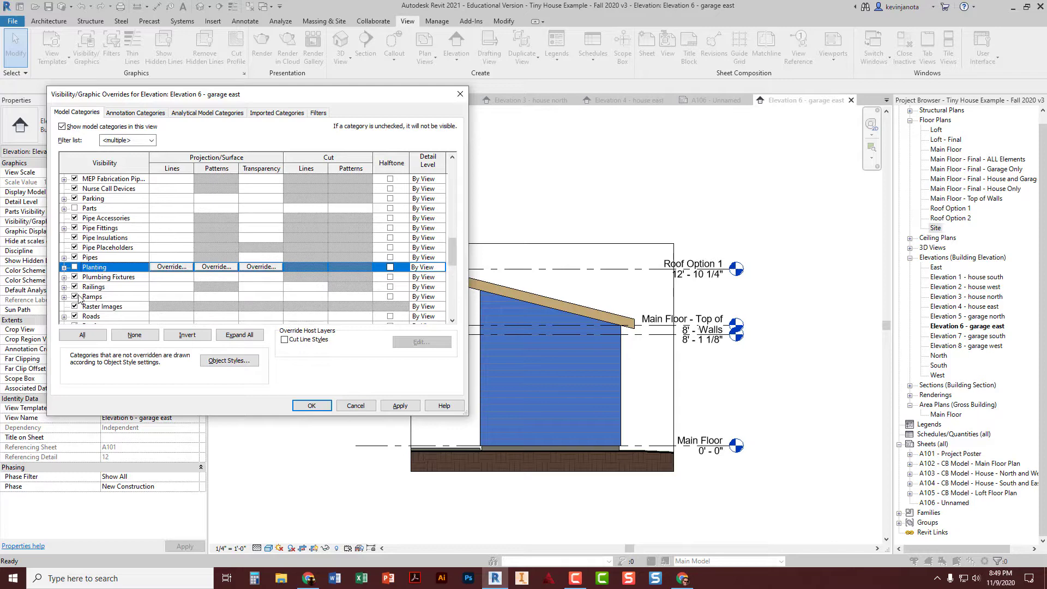
pyautogui.scroll(-1, 99, 291)
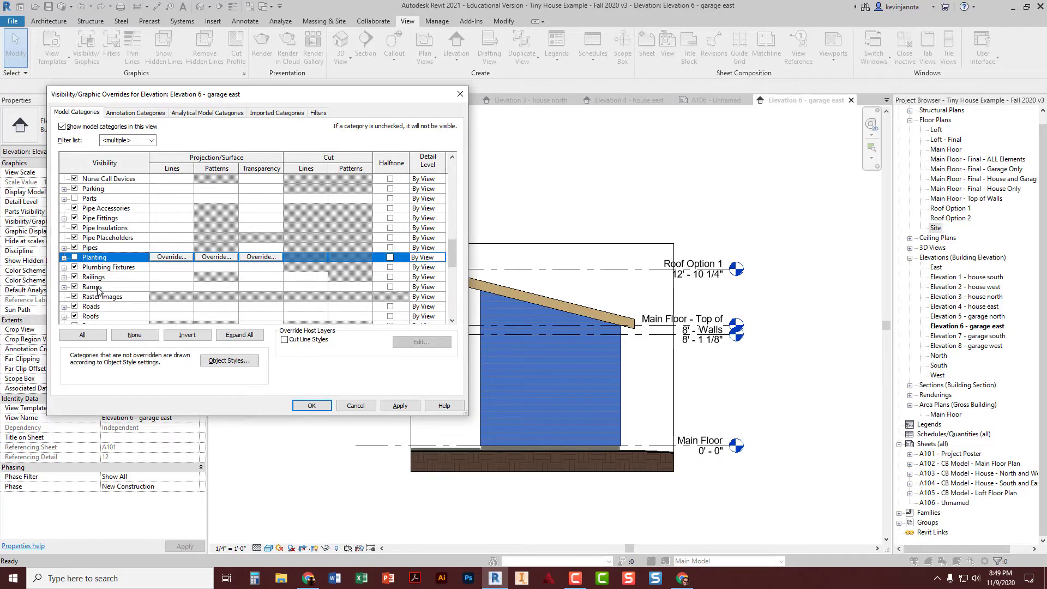
pyautogui.scroll(-1, 87, 292)
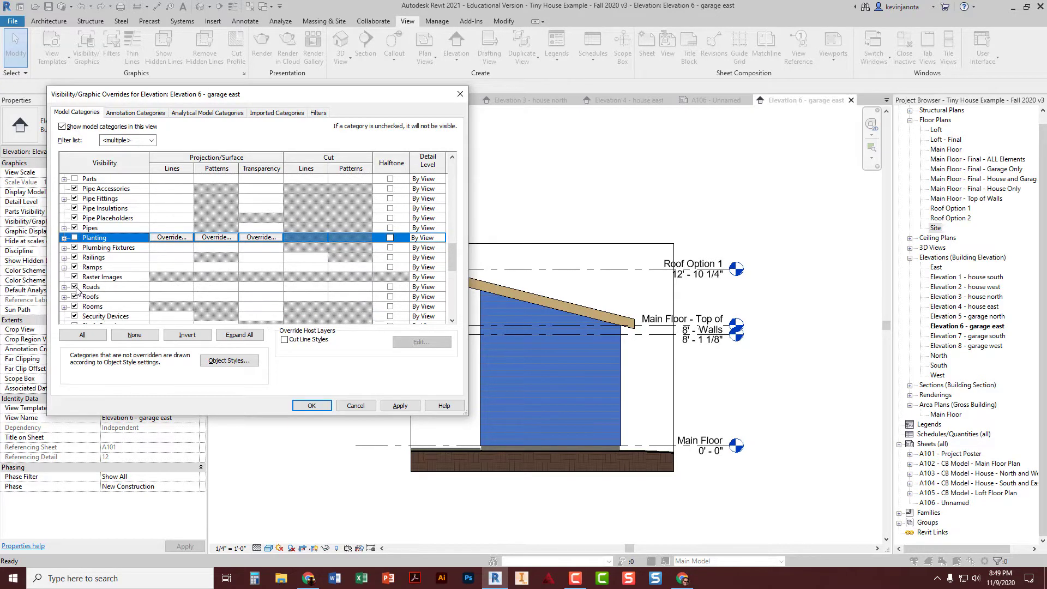
# Hide Roads, Roofs, Site, Topography and Windows, then apply the changes
pyautogui.click(76, 290)
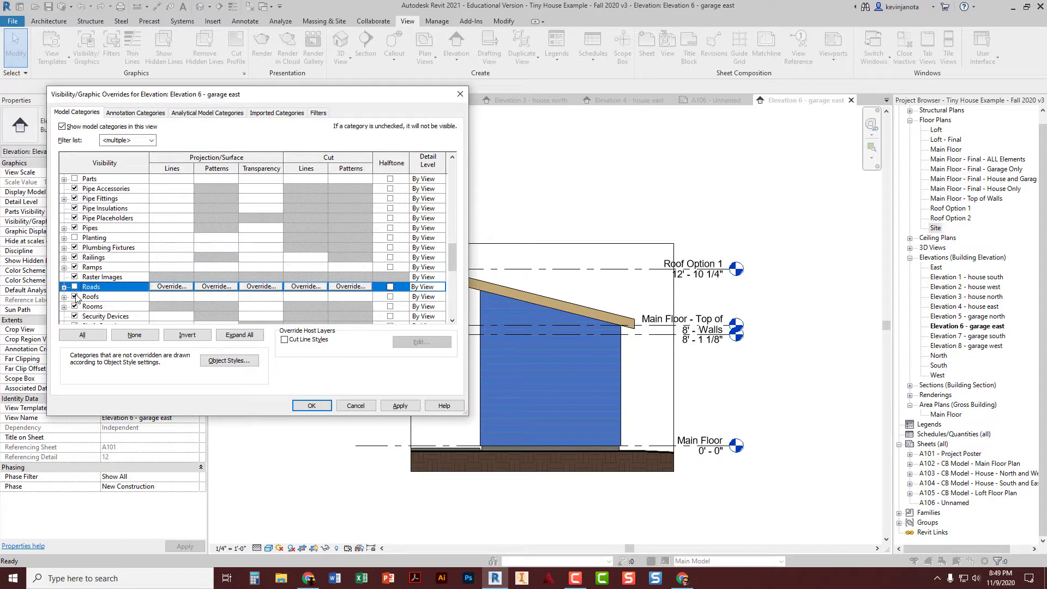
pyautogui.click(75, 296)
pyautogui.scroll(-2, 95, 292)
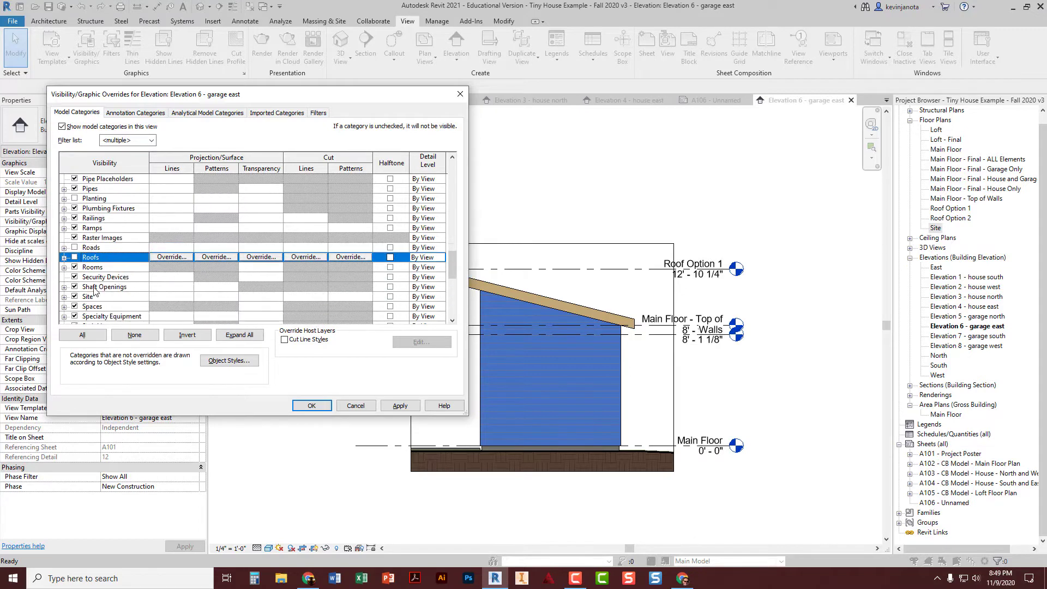
pyautogui.click(75, 297)
pyautogui.scroll(-4, 84, 289)
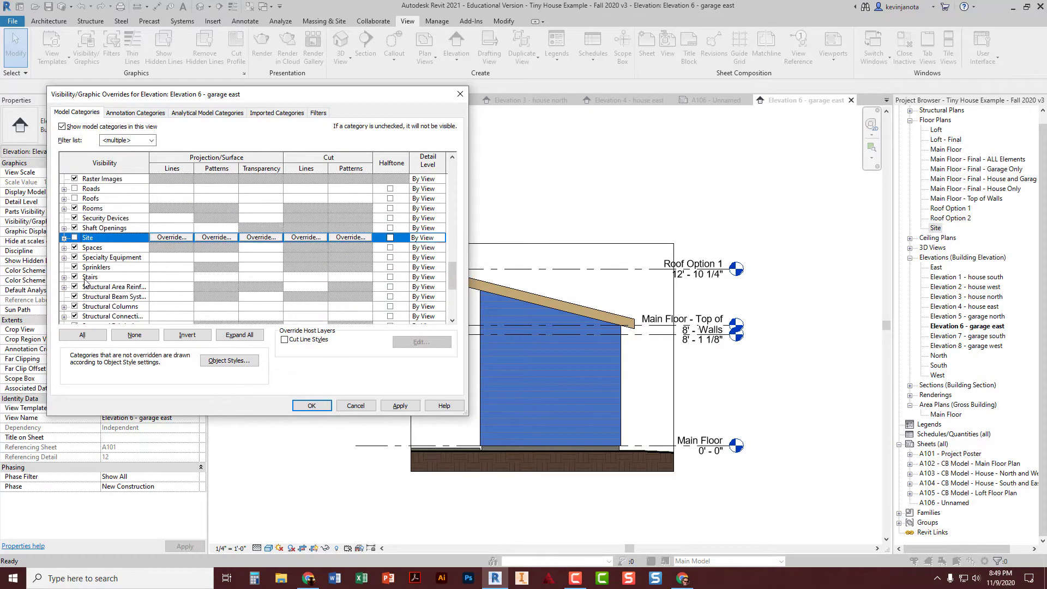
pyautogui.scroll(-5, 85, 281)
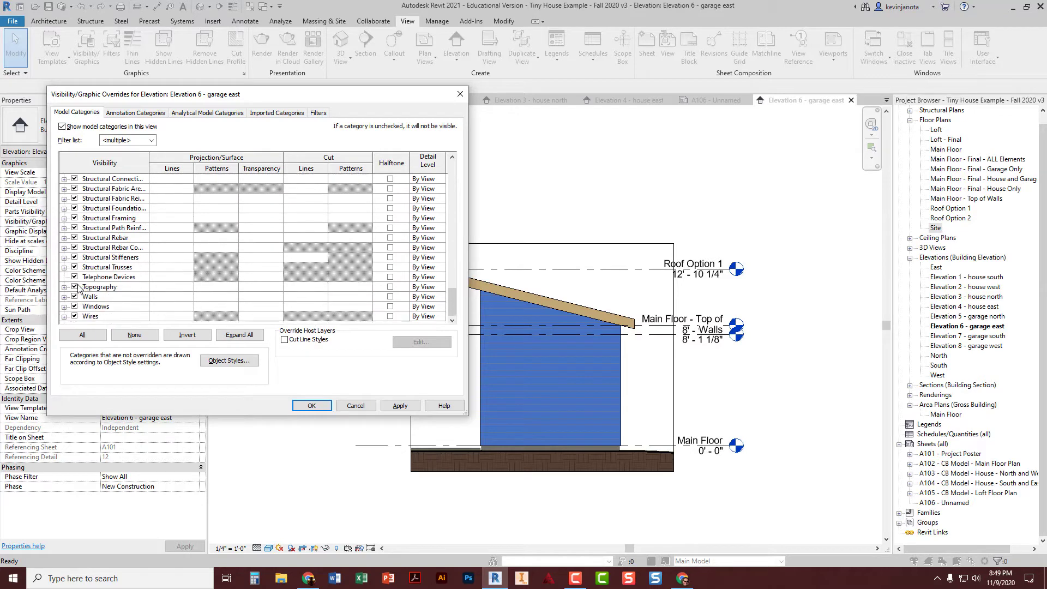
pyautogui.click(75, 287)
pyautogui.click(75, 306)
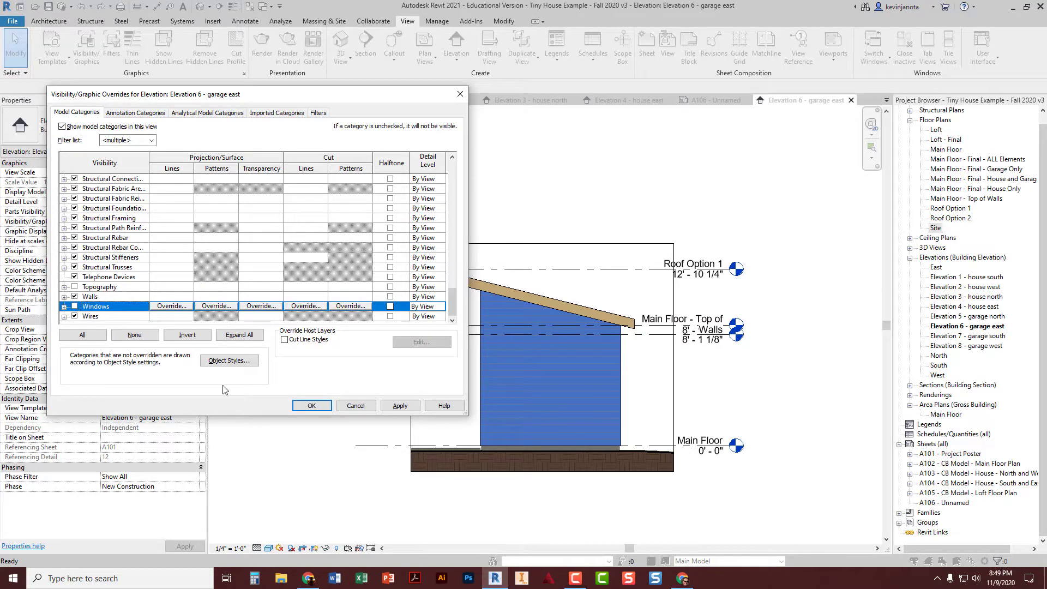
pyautogui.click(397, 408)
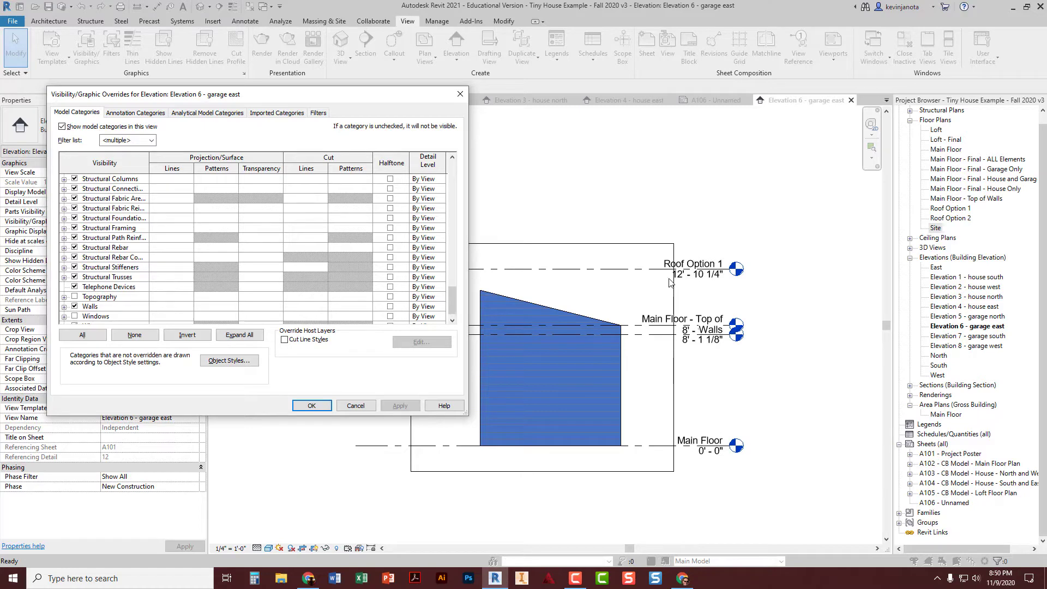
# Hide the Levels annotation category and apply so the level lines disappear
pyautogui.click(141, 113)
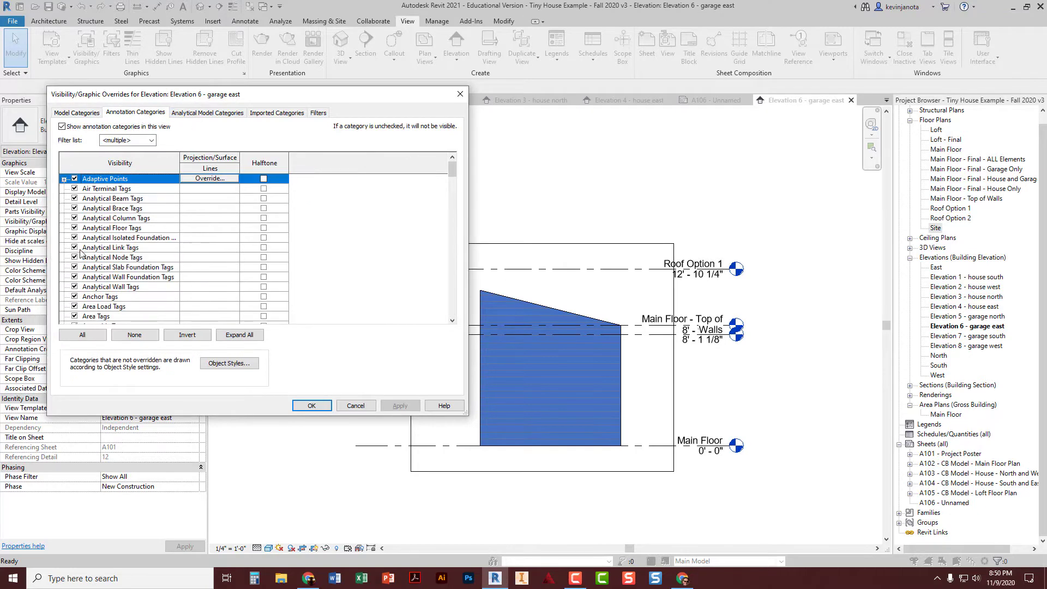
pyautogui.scroll(-12, 81, 252)
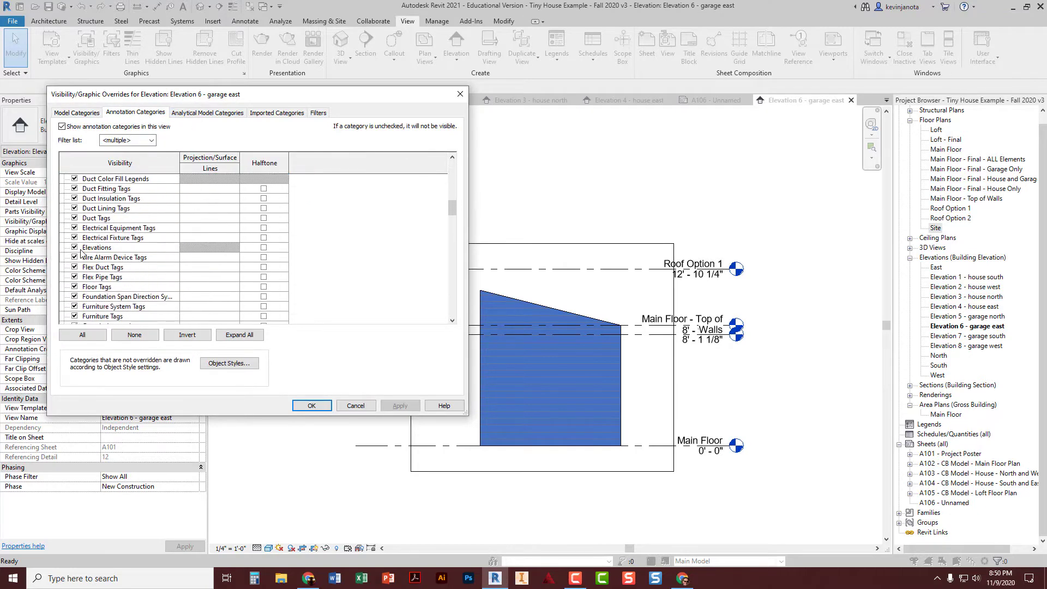
pyautogui.scroll(-5, 81, 252)
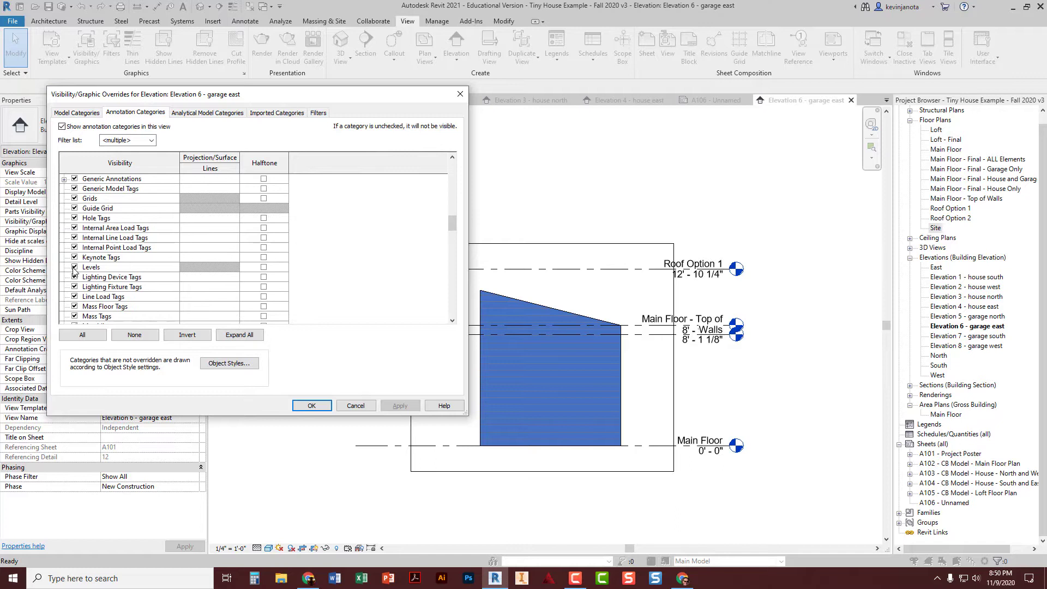
pyautogui.click(75, 268)
pyautogui.click(410, 407)
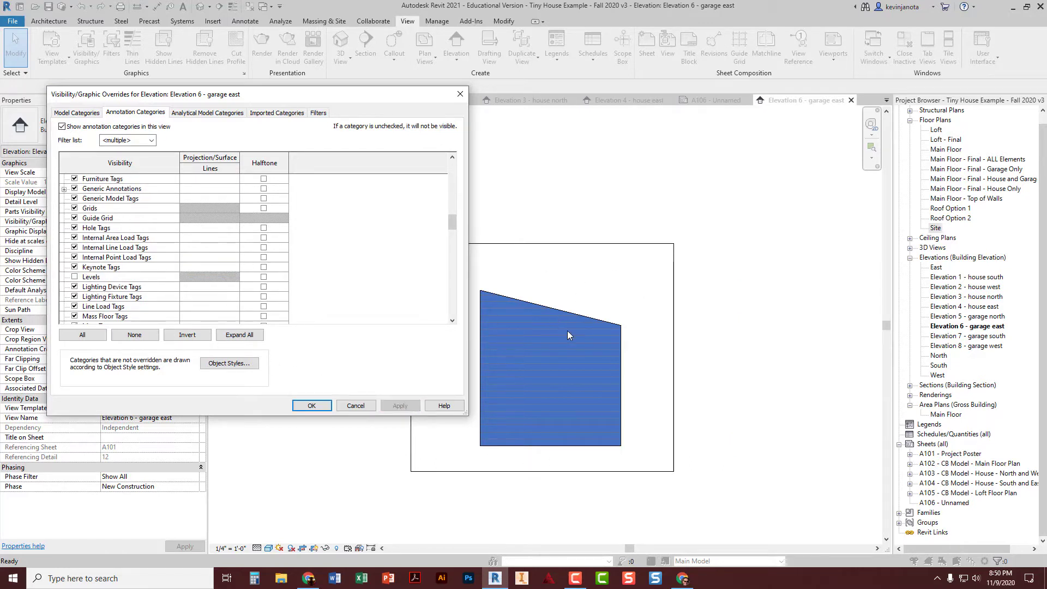
# Uncheck Sections, then cancel the dialog, discarding that pending change
pyautogui.scroll(-10, 87, 229)
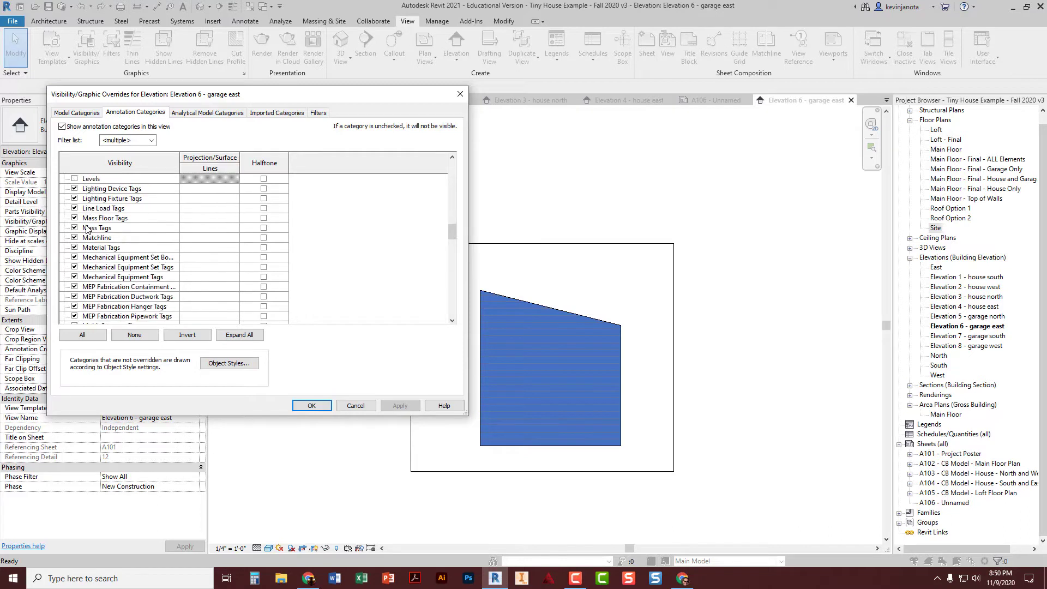
pyautogui.scroll(-4, 86, 229)
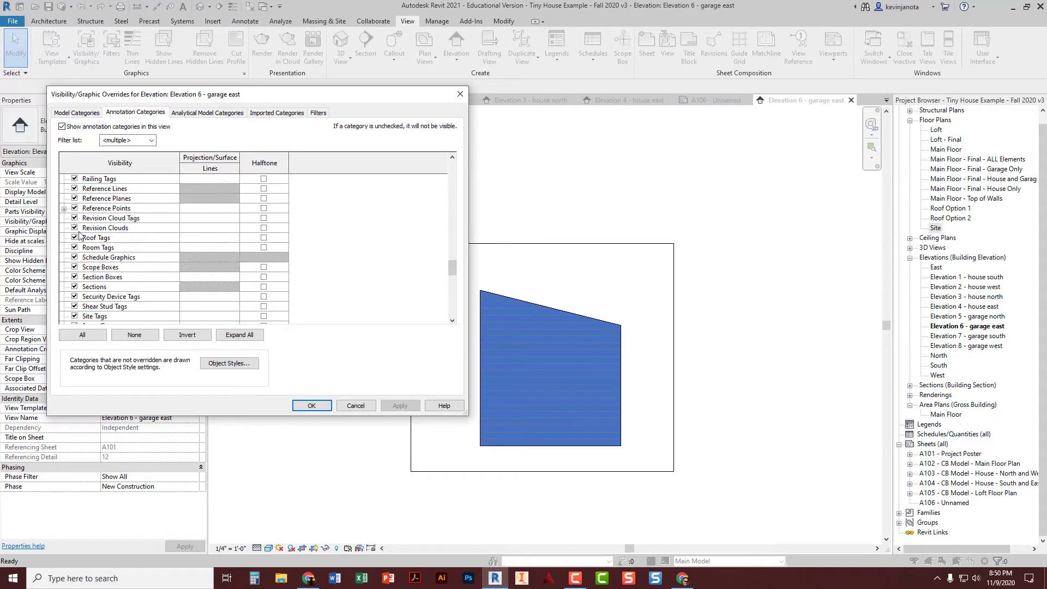
pyautogui.click(74, 287)
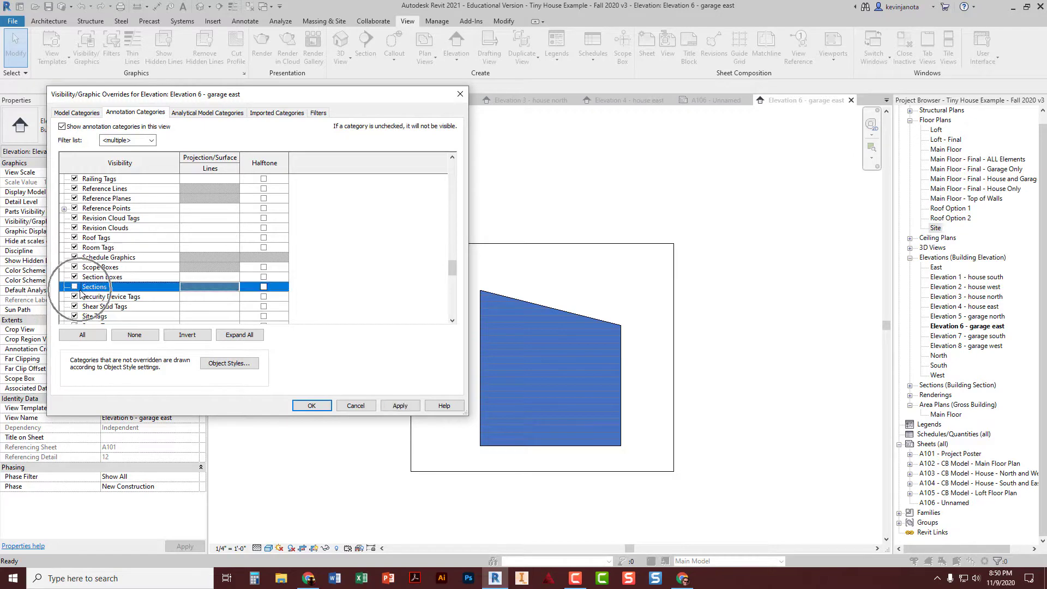
pyautogui.click(356, 407)
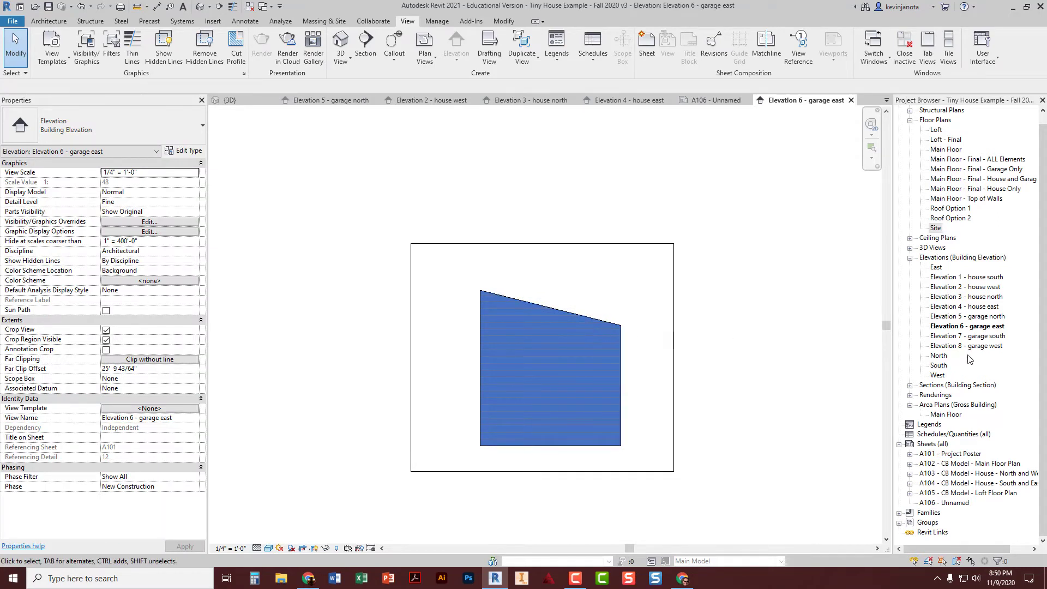
# Open Elevation 7 - garage south at 1/4" = 1'-0", Fine detail, Shaded style
pyautogui.doubleClick(967, 337)
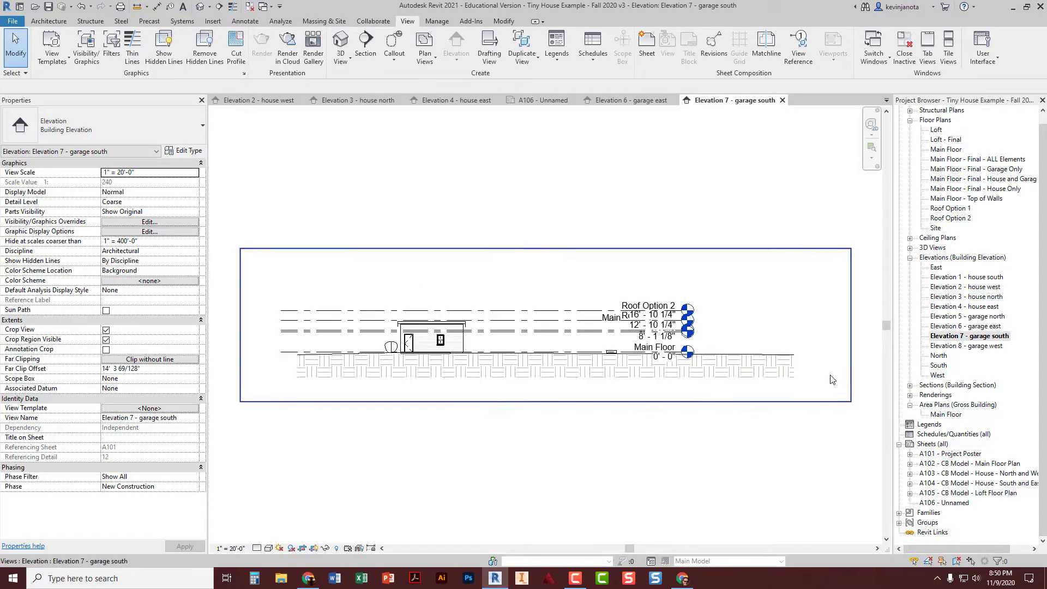
pyautogui.scroll(5, 438, 342)
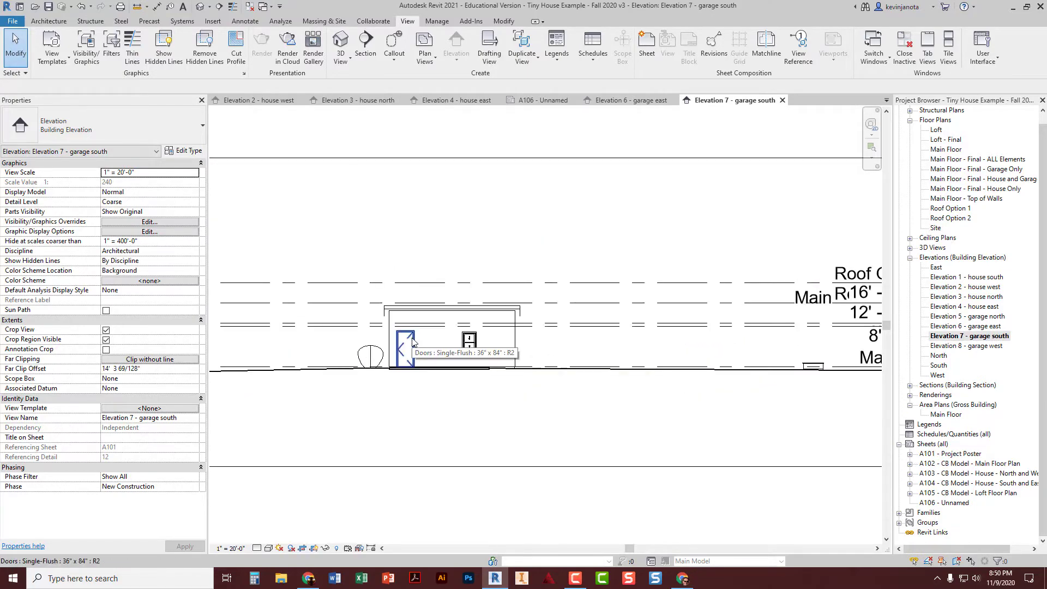
pyautogui.scroll(-4, 413, 342)
pyautogui.scroll(-2, 413, 342)
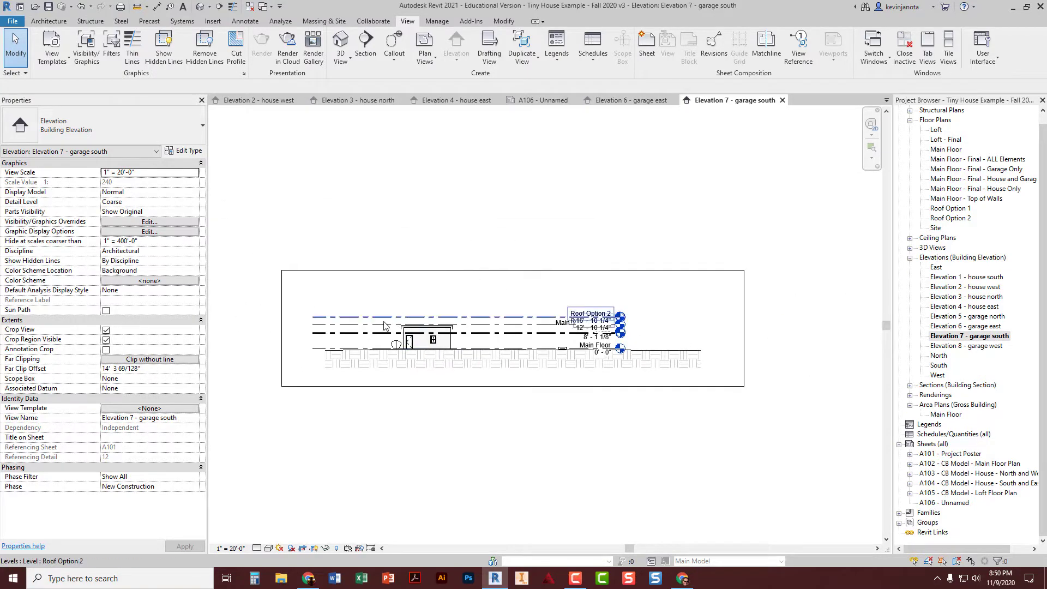
pyautogui.click(231, 548)
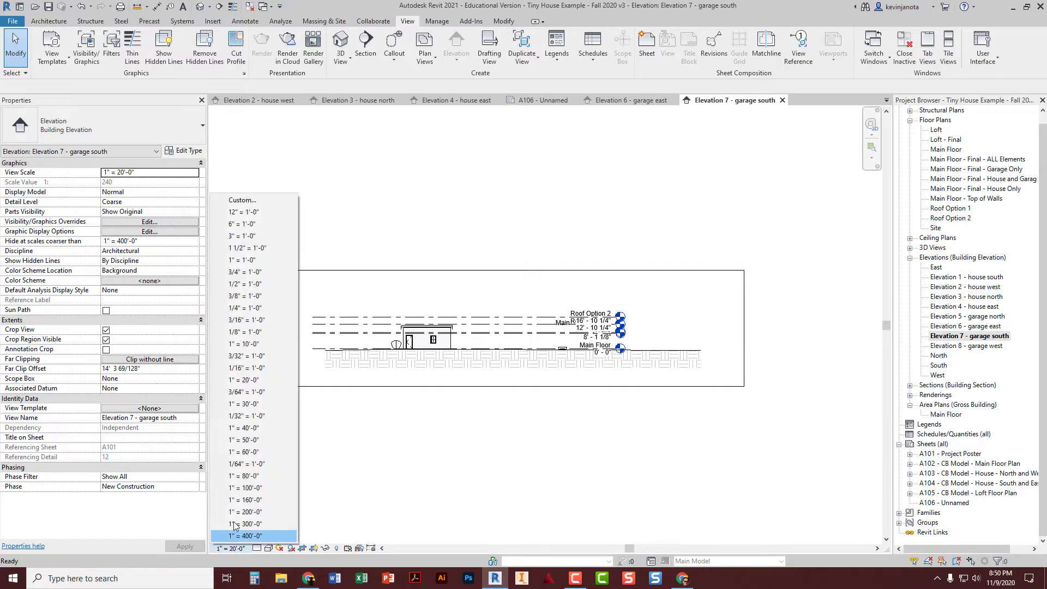
pyautogui.click(238, 308)
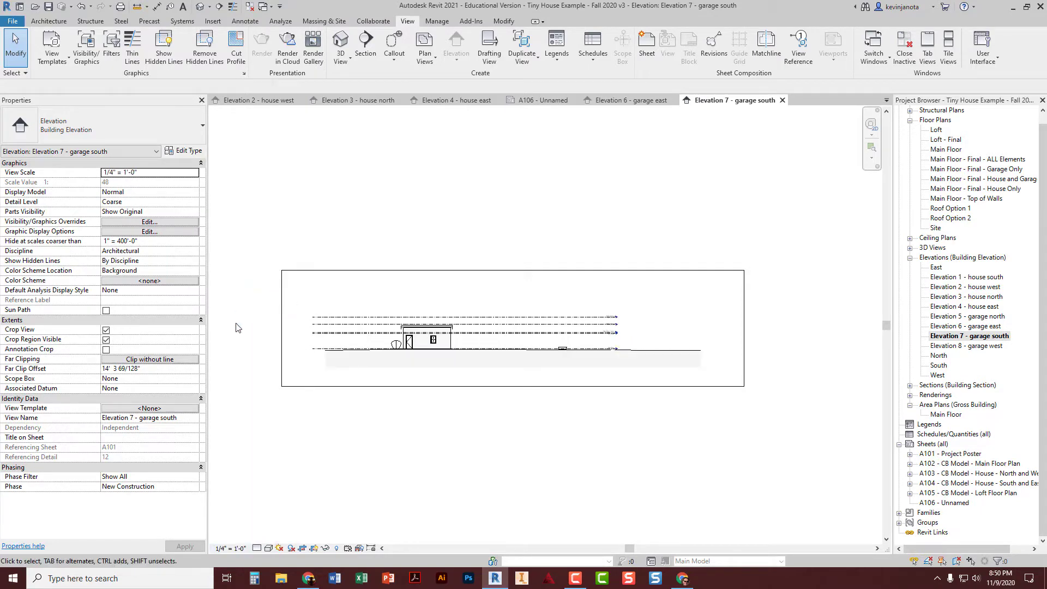
pyautogui.click(257, 548)
pyautogui.click(270, 537)
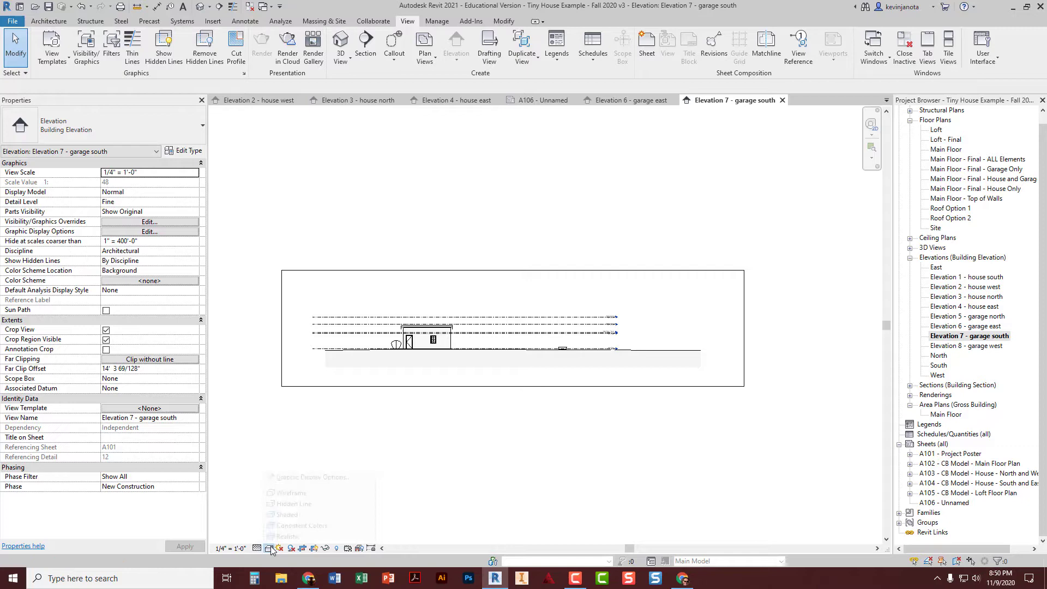
pyautogui.click(269, 548)
pyautogui.click(279, 515)
# Pull the crop's left, right, top and bottom edges in around the garage and recentre it
pyautogui.click(282, 363)
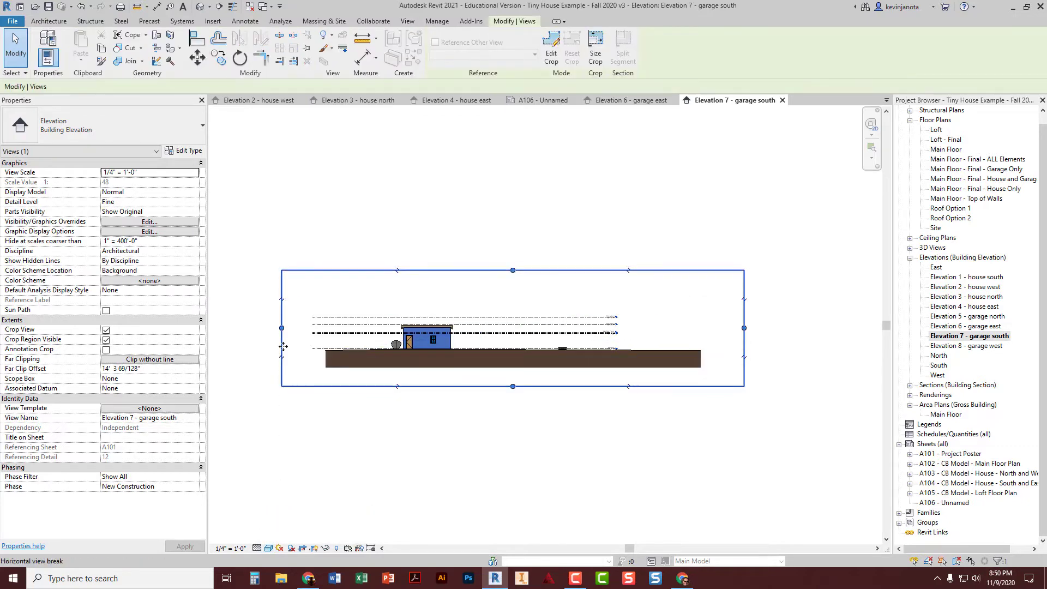
pyautogui.moveTo(282, 328); pyautogui.dragTo(391, 328)
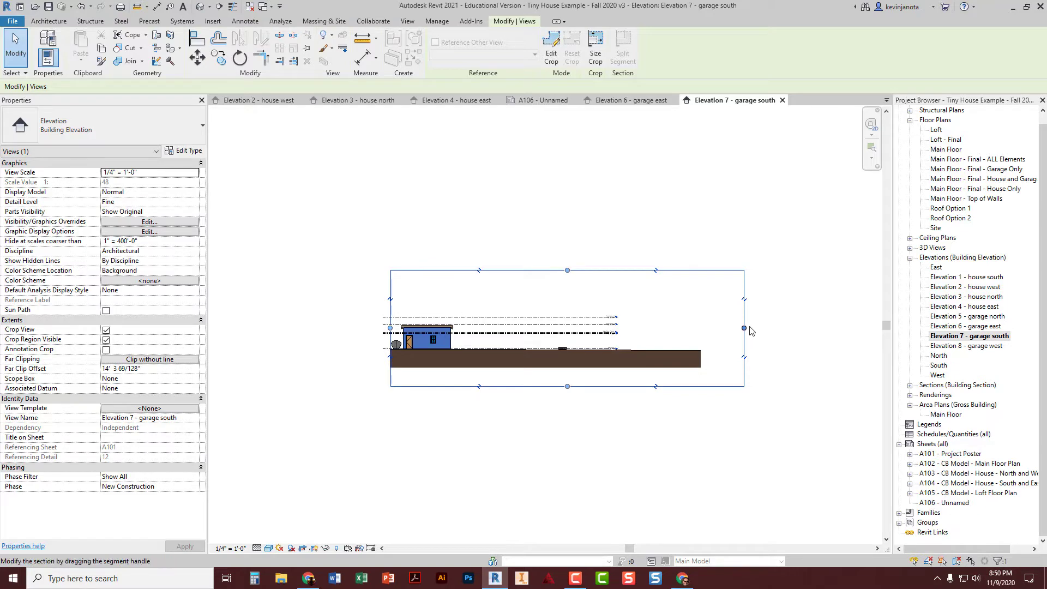
pyautogui.moveTo(744, 328); pyautogui.dragTo(747, 328)
pyautogui.moveTo(466, 334); pyautogui.dragTo(429, 317)
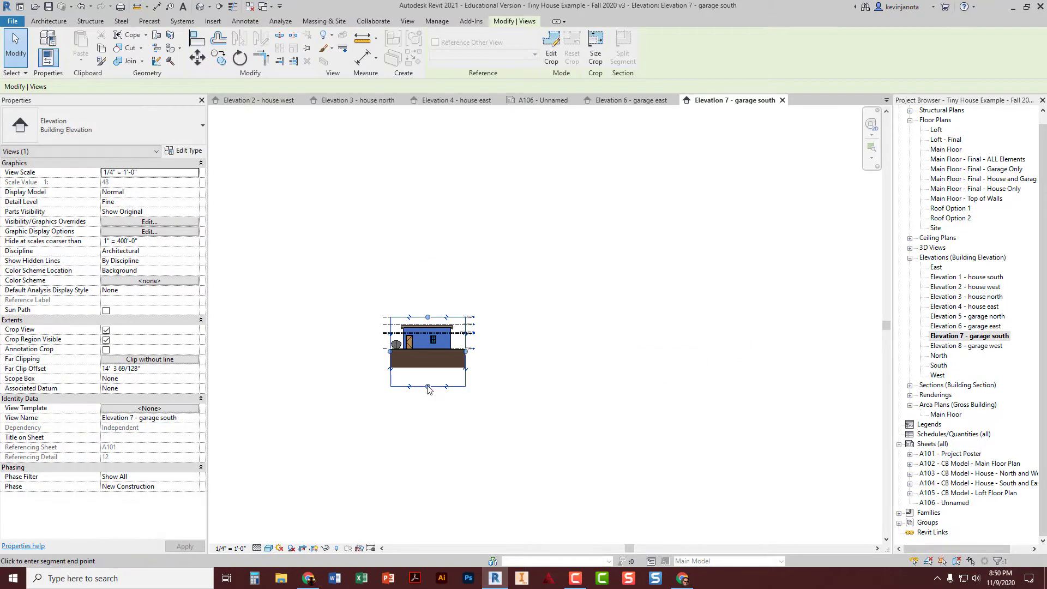
pyautogui.moveTo(428, 386); pyautogui.dragTo(426, 358)
pyautogui.scroll(8, 426, 349)
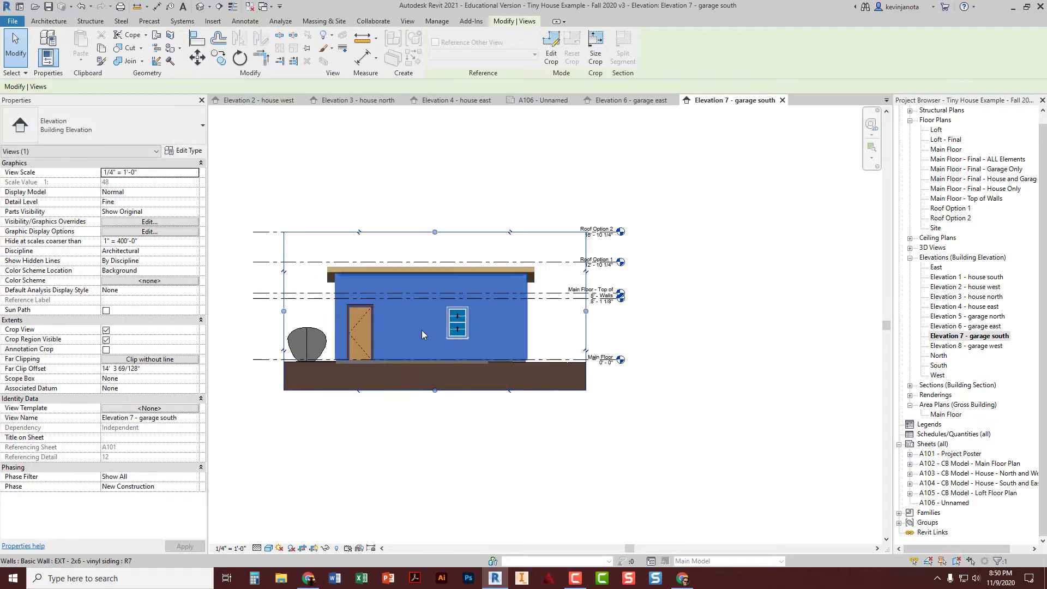
pyautogui.moveTo(504, 373); pyautogui.dragTo(508, 373, button='middle')
pyautogui.click(403, 169)
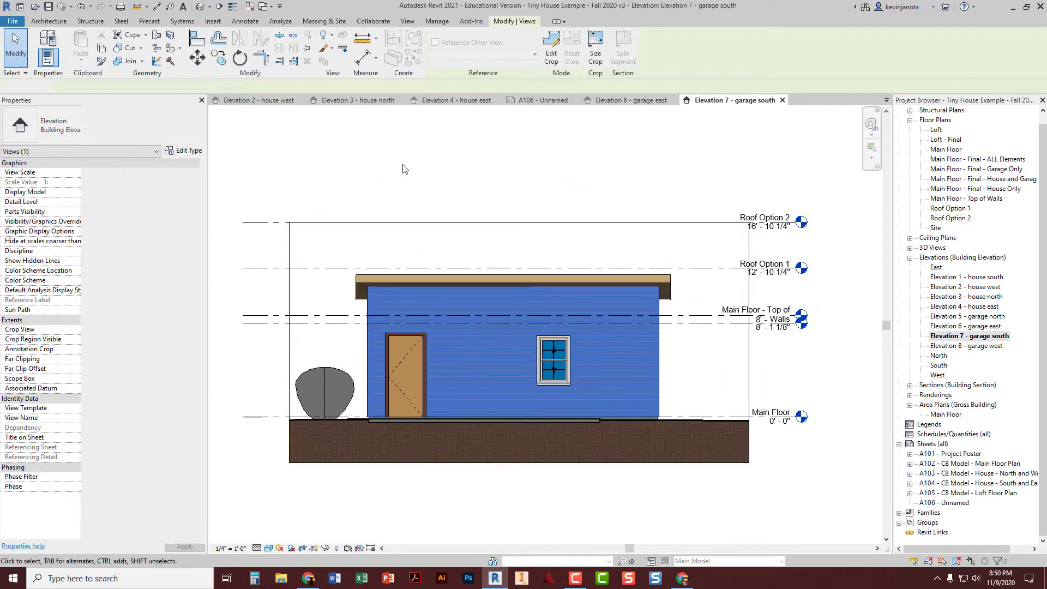
pyautogui.moveTo(404, 168); pyautogui.dragTo(470, 194, button='middle')
# Open Visibility/Graphics with VG and hide Doors, Floors and Generic Models
pyautogui.press('v')
pyautogui.press('g')
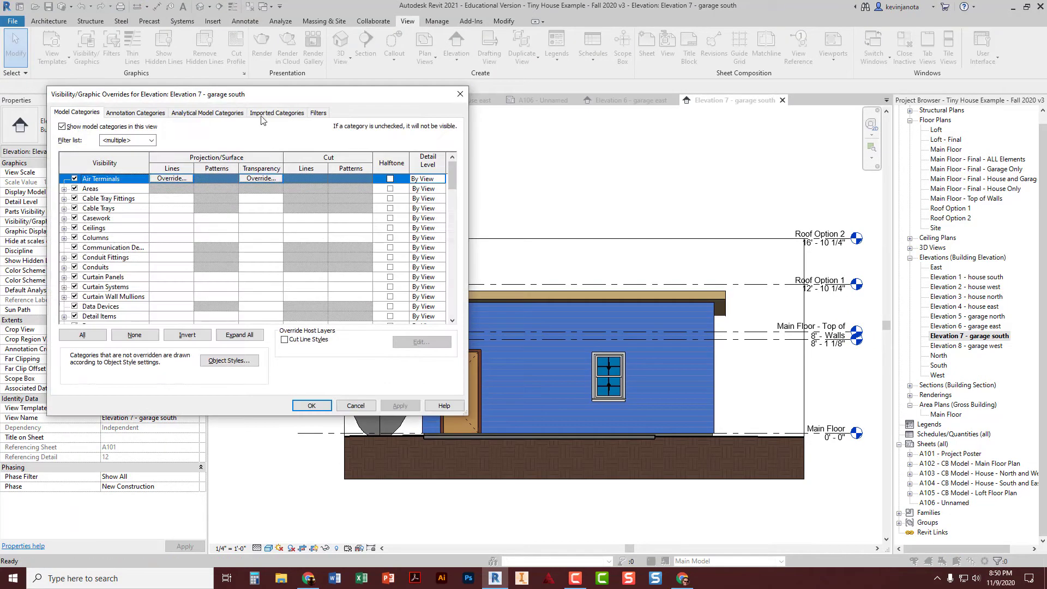
pyautogui.moveTo(257, 94); pyautogui.dragTo(221, 14)
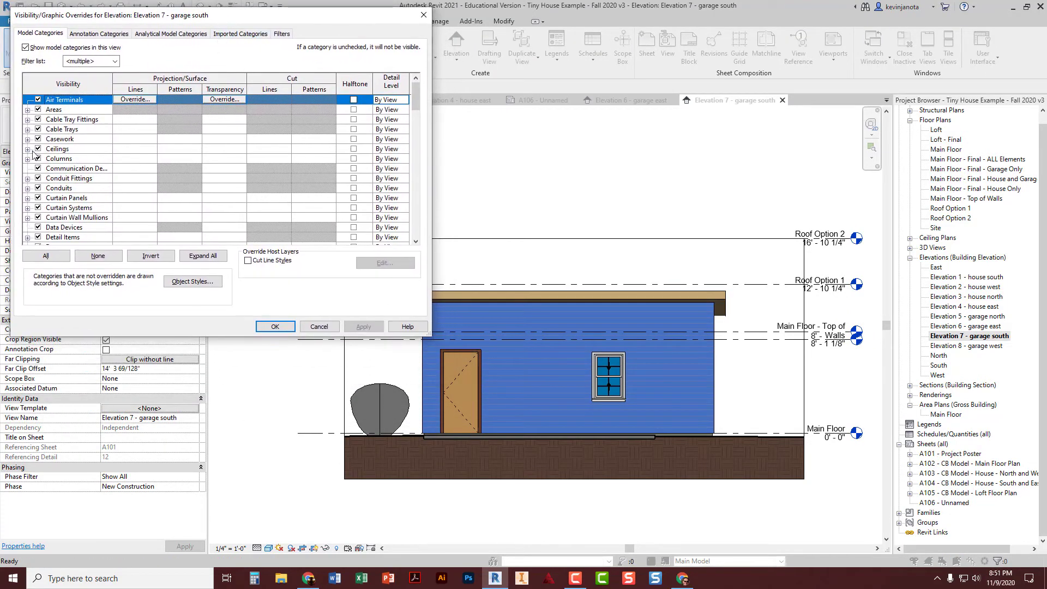
pyautogui.scroll(-2, 34, 148)
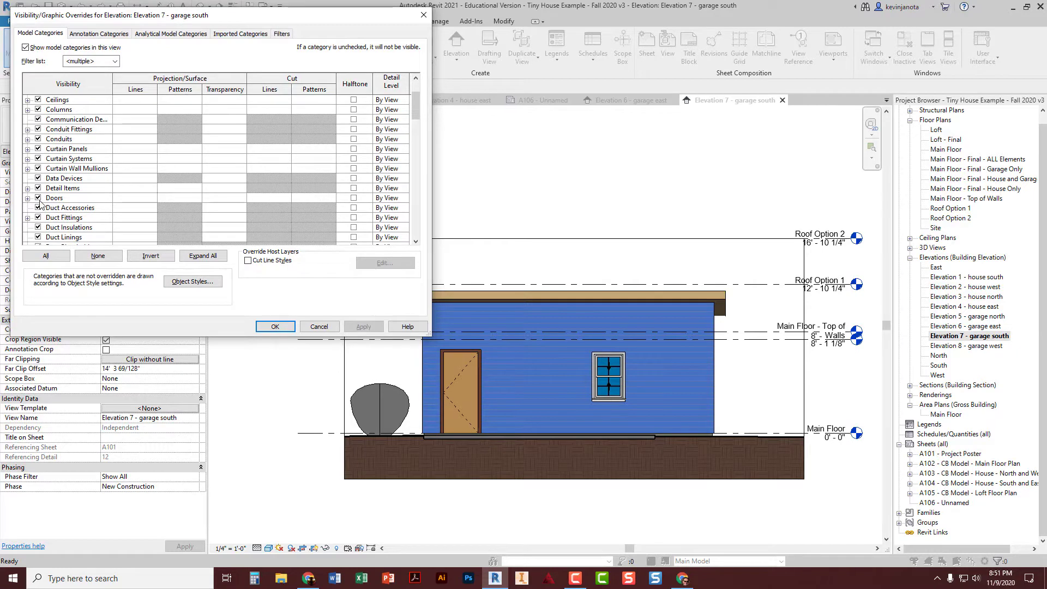
pyautogui.click(38, 198)
pyautogui.scroll(-4, 40, 202)
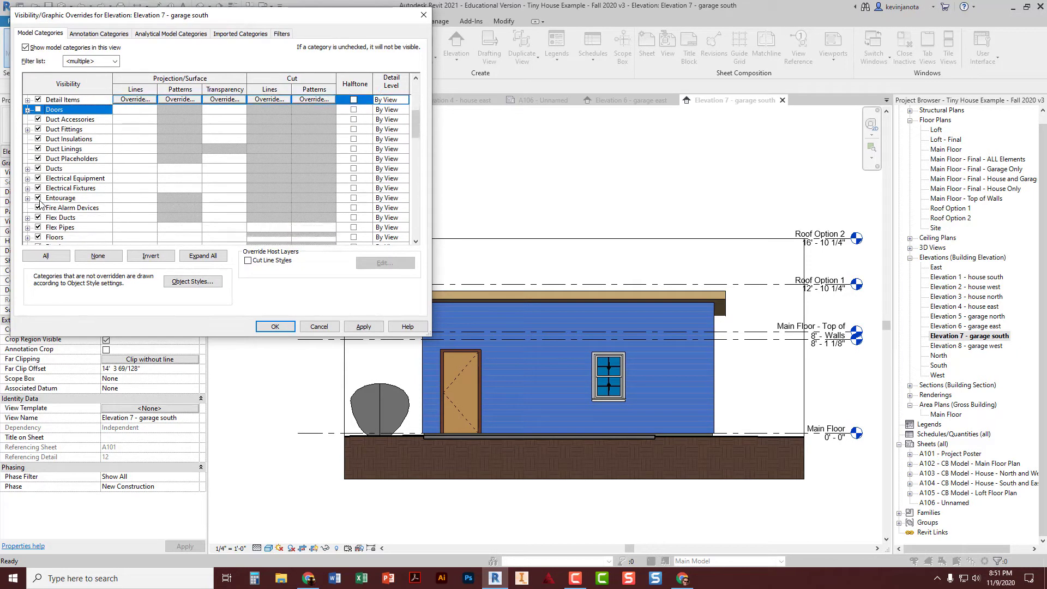
pyautogui.scroll(-1, 38, 200)
pyautogui.click(37, 217)
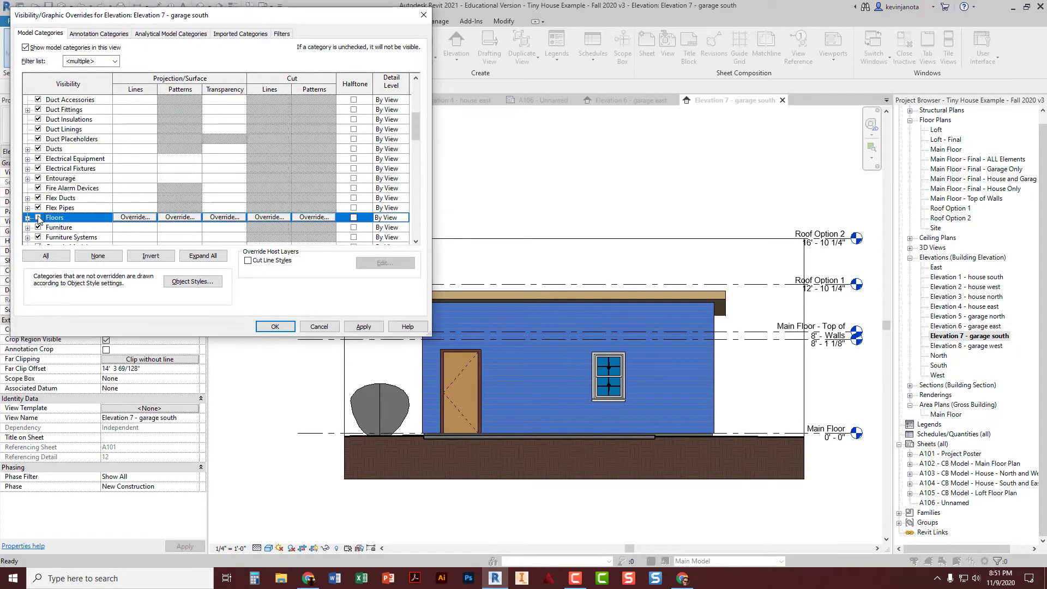
pyautogui.scroll(-3, 39, 207)
pyautogui.click(38, 188)
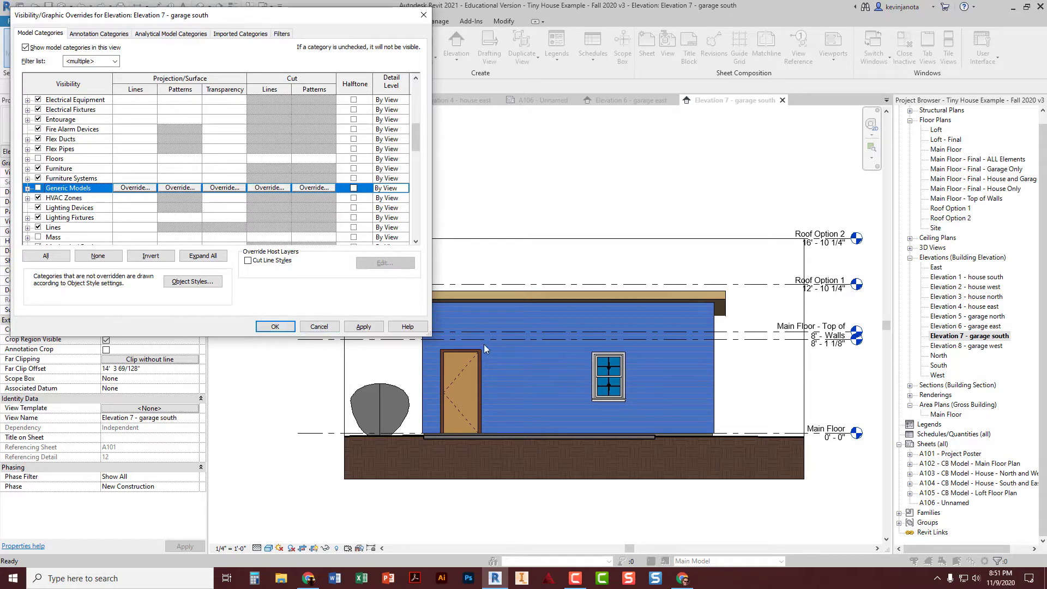
# Hide Planting, Roofs, Site, Topography and Windows, then apply the changes
pyautogui.scroll(-3, 55, 201)
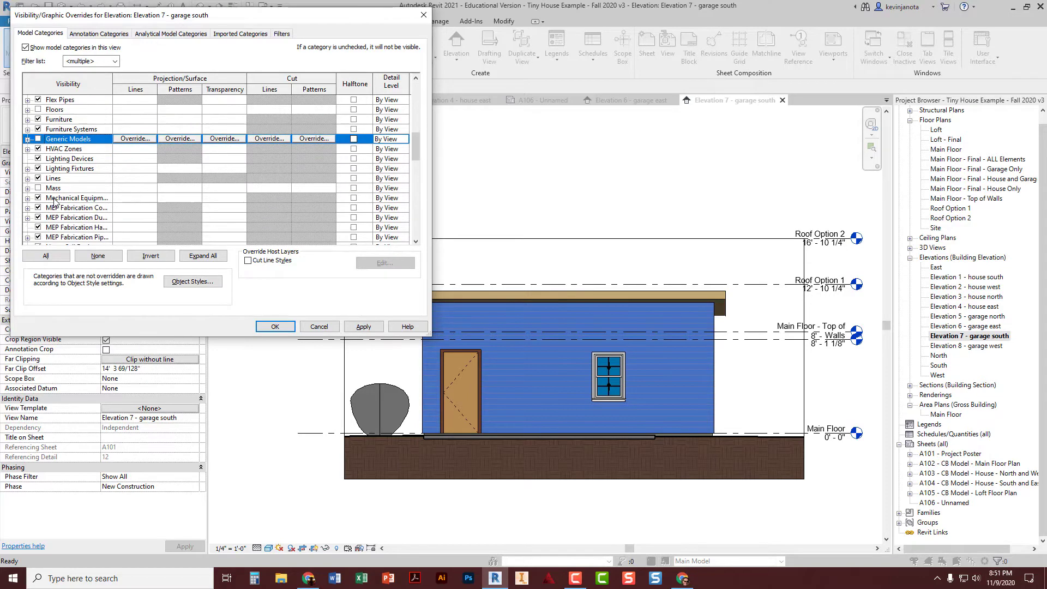
pyautogui.scroll(-2, 54, 201)
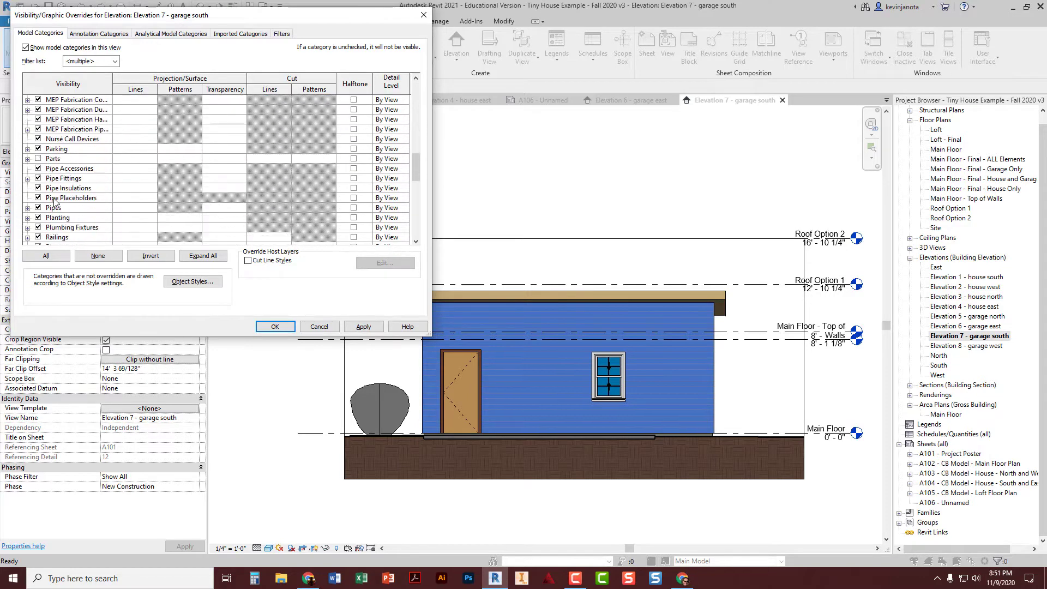
pyautogui.click(37, 218)
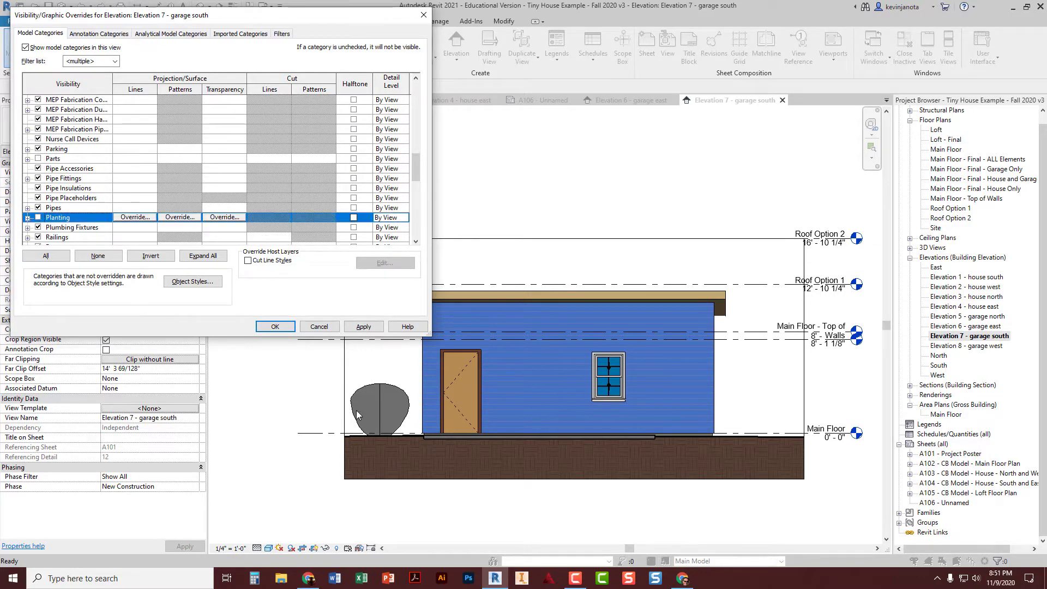
pyautogui.scroll(-1, 66, 218)
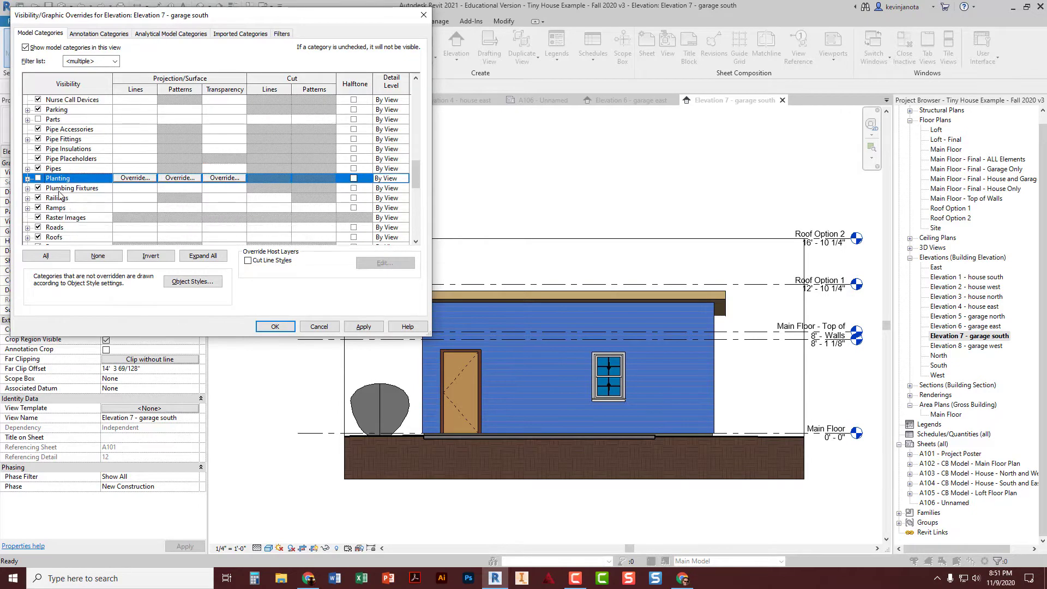
pyautogui.scroll(-1, 60, 196)
pyautogui.click(38, 208)
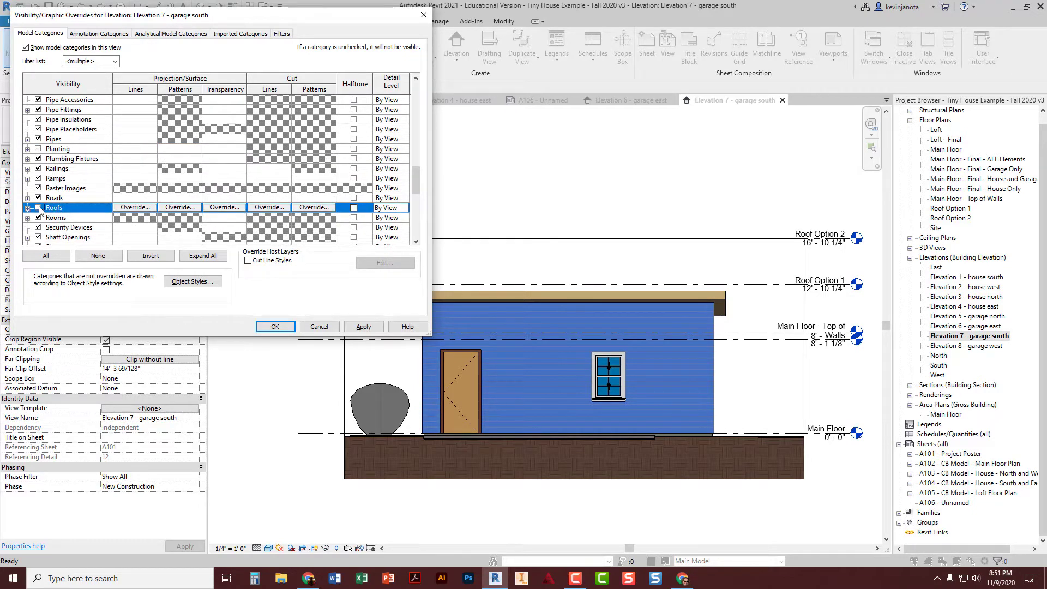
pyautogui.scroll(-2, 39, 210)
pyautogui.click(38, 188)
pyautogui.scroll(-1, 41, 201)
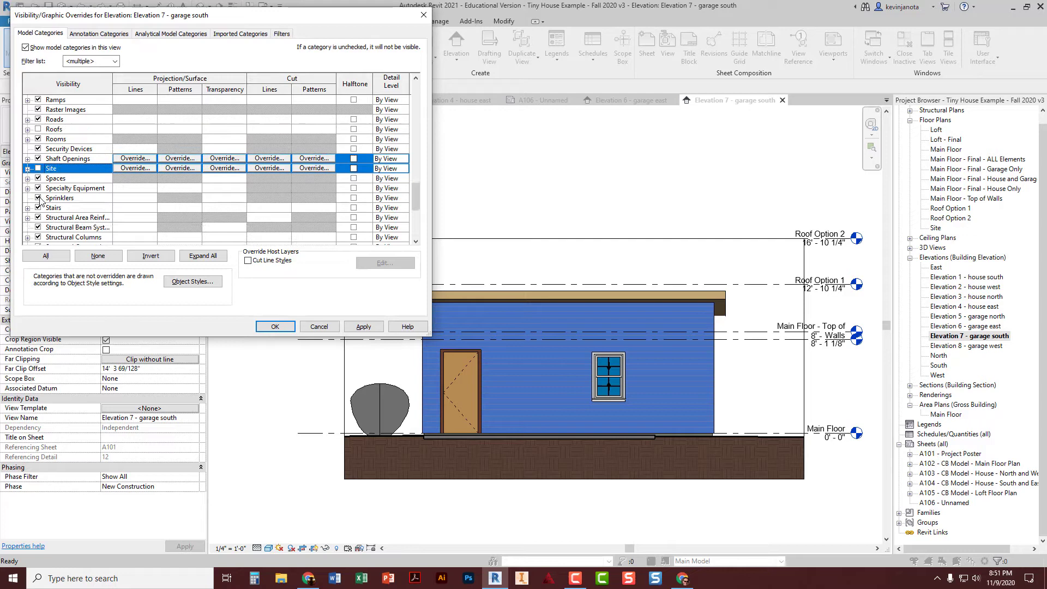
pyautogui.scroll(-3, 39, 202)
pyautogui.click(40, 210)
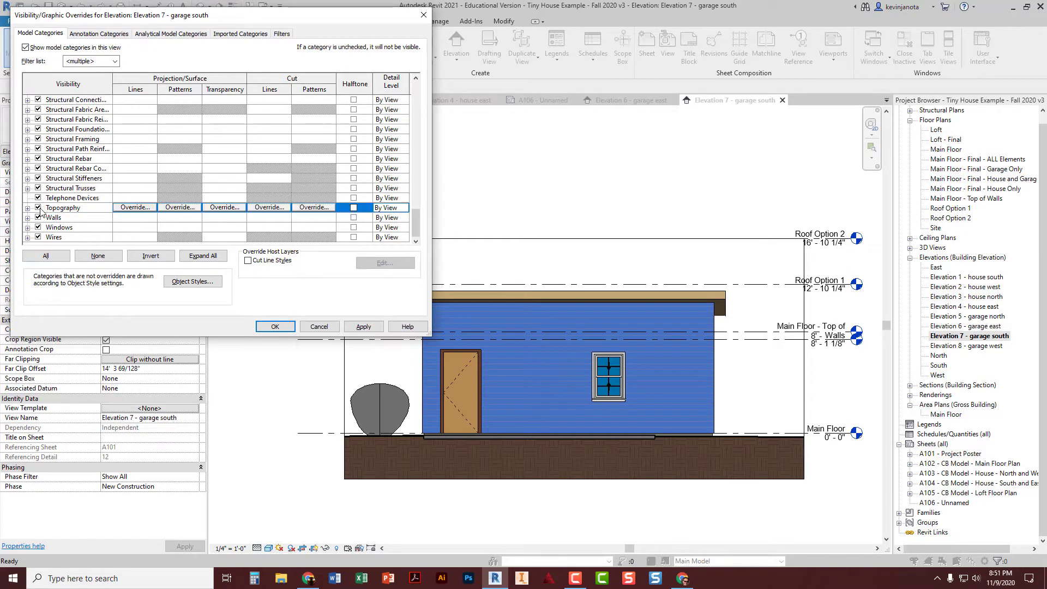
pyautogui.click(38, 208)
pyautogui.click(38, 228)
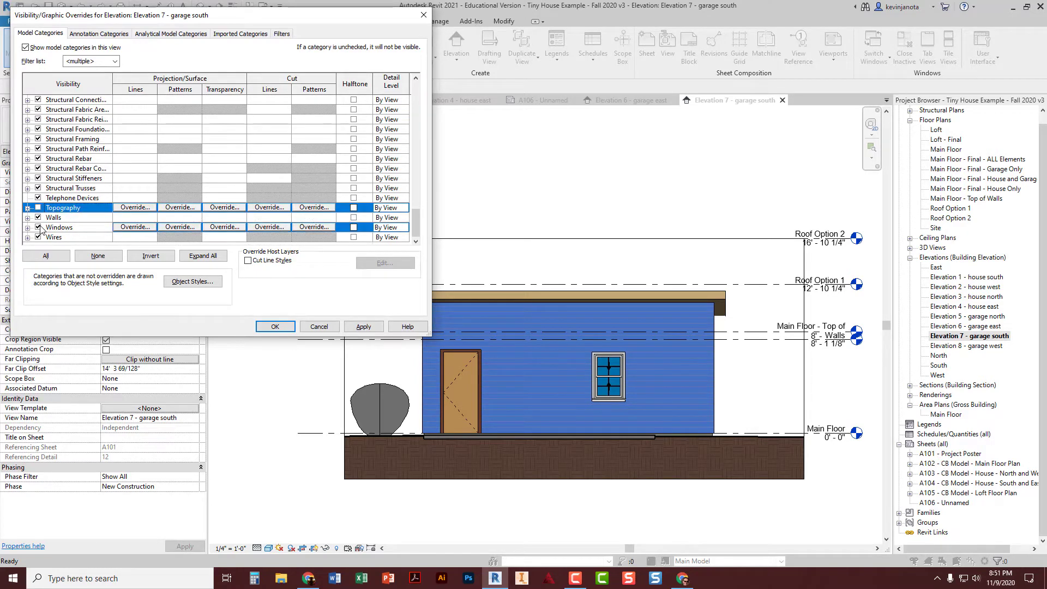
pyautogui.click(364, 327)
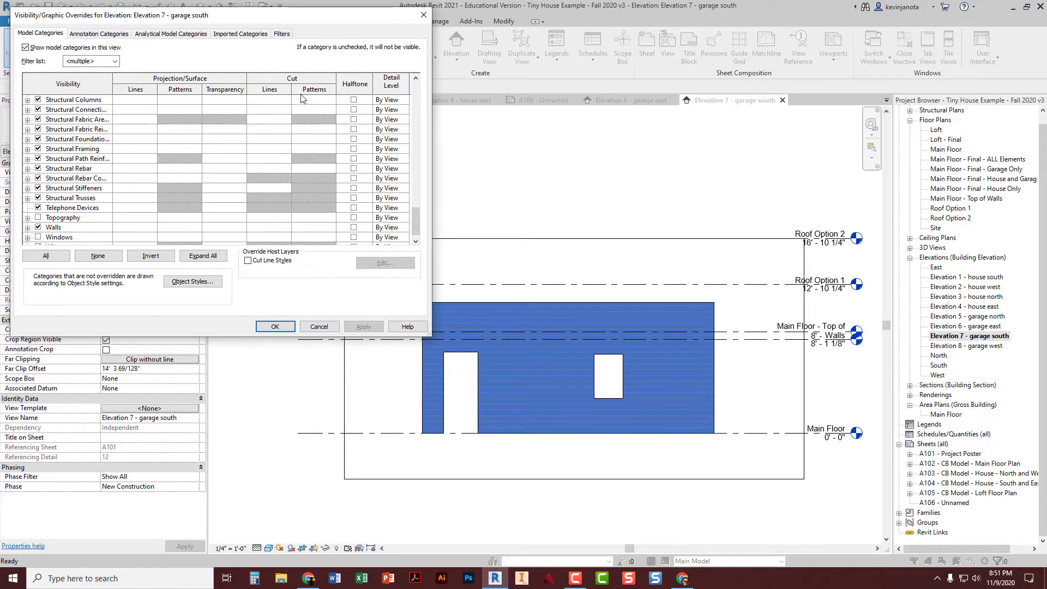
# Uncheck Levels under Annotation Categories and confirm with OK
pyautogui.click(110, 35)
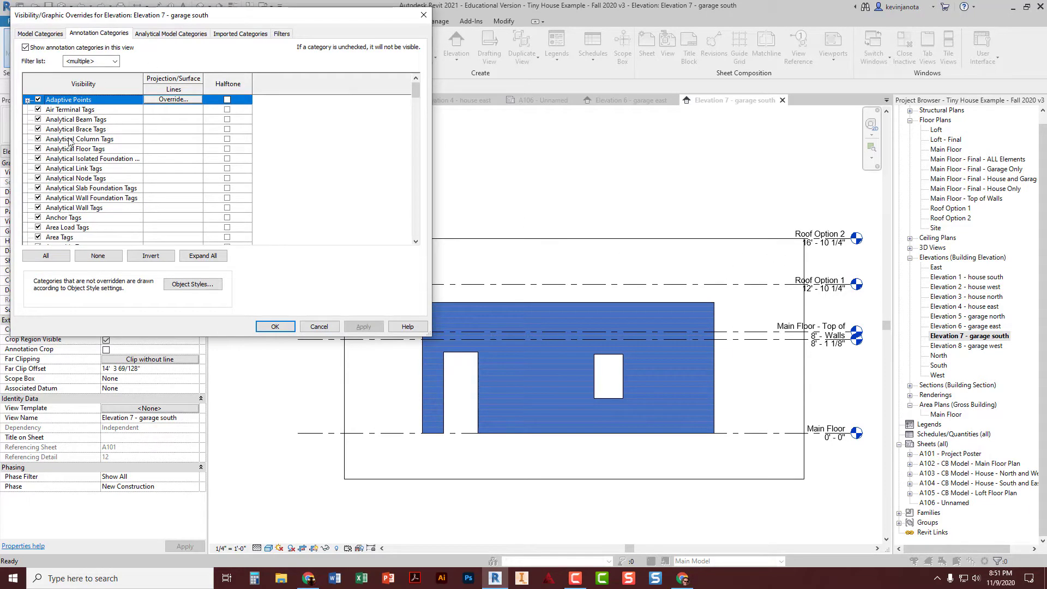
pyautogui.scroll(-7, 45, 200)
pyautogui.scroll(-17, 46, 201)
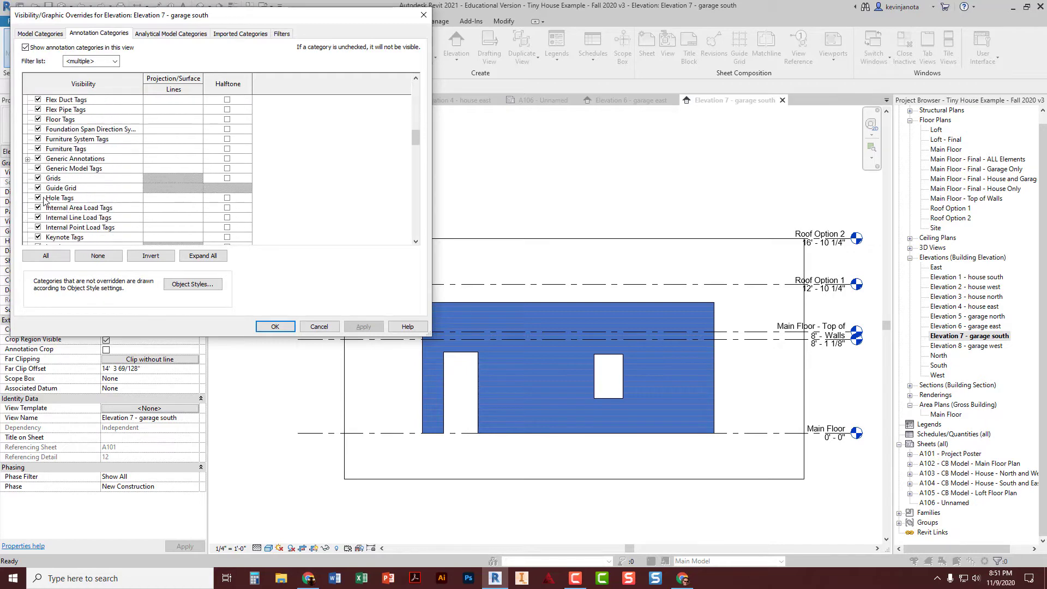
pyautogui.click(38, 169)
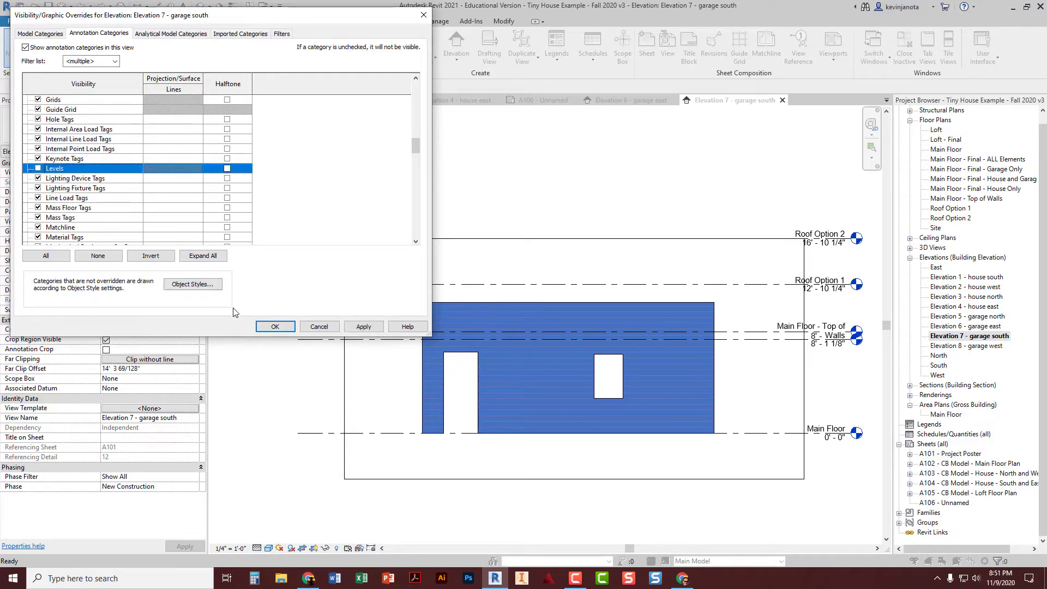
pyautogui.click(275, 326)
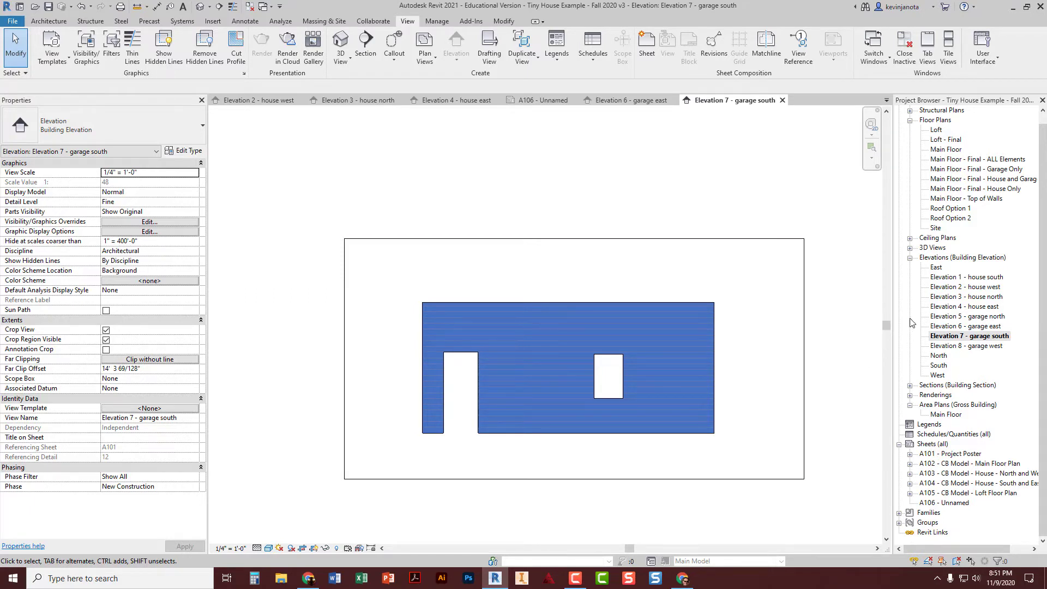
# View sheet A101 - Project Poster, then open sheet A102 - CB Model - Main Floor Plan
pyautogui.doubleClick(940, 458)
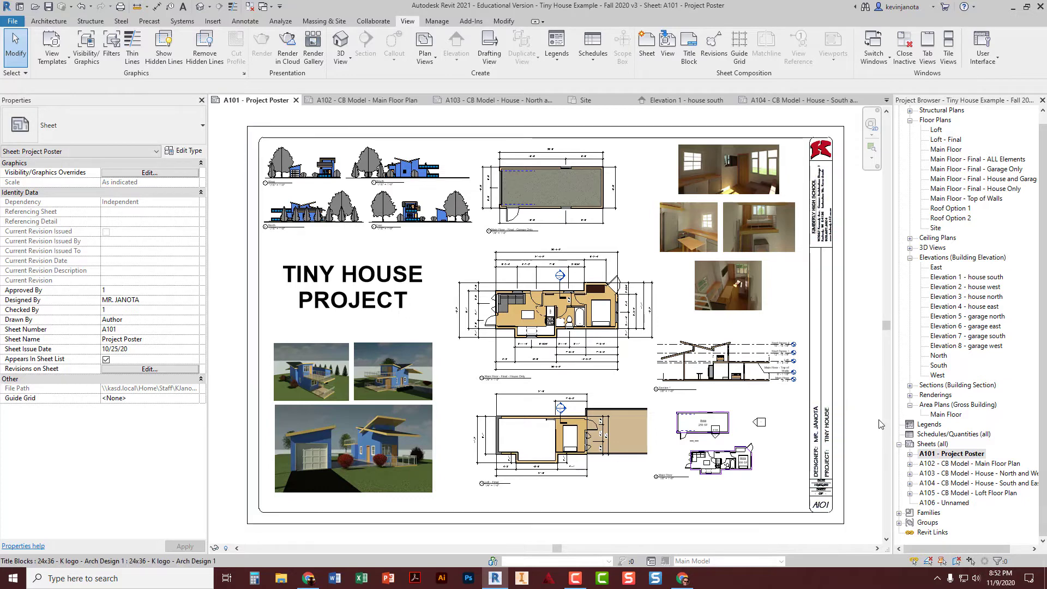
pyautogui.doubleClick(946, 463)
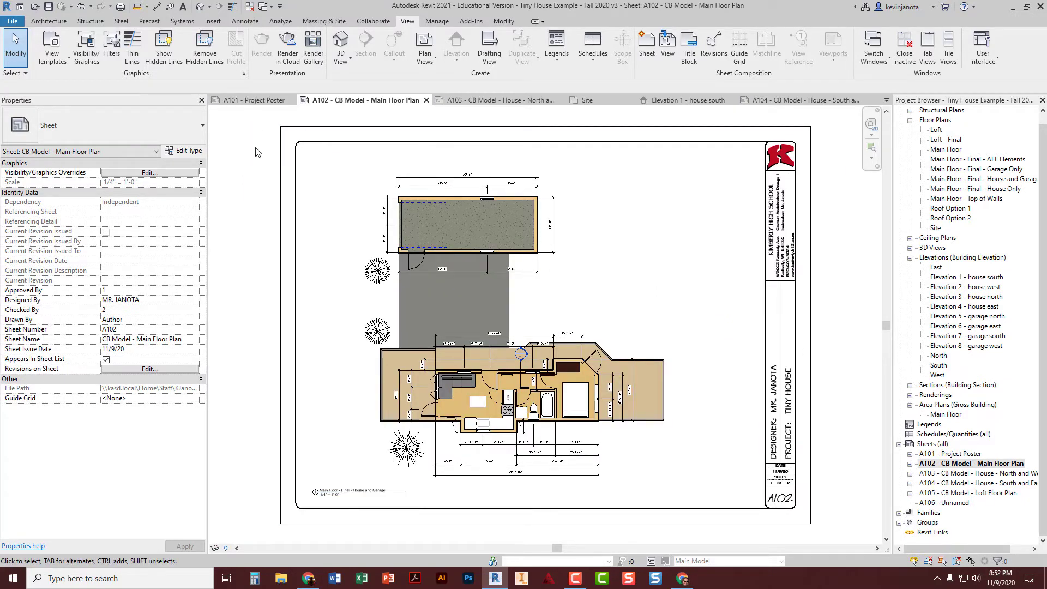
pyautogui.rightClick(926, 444)
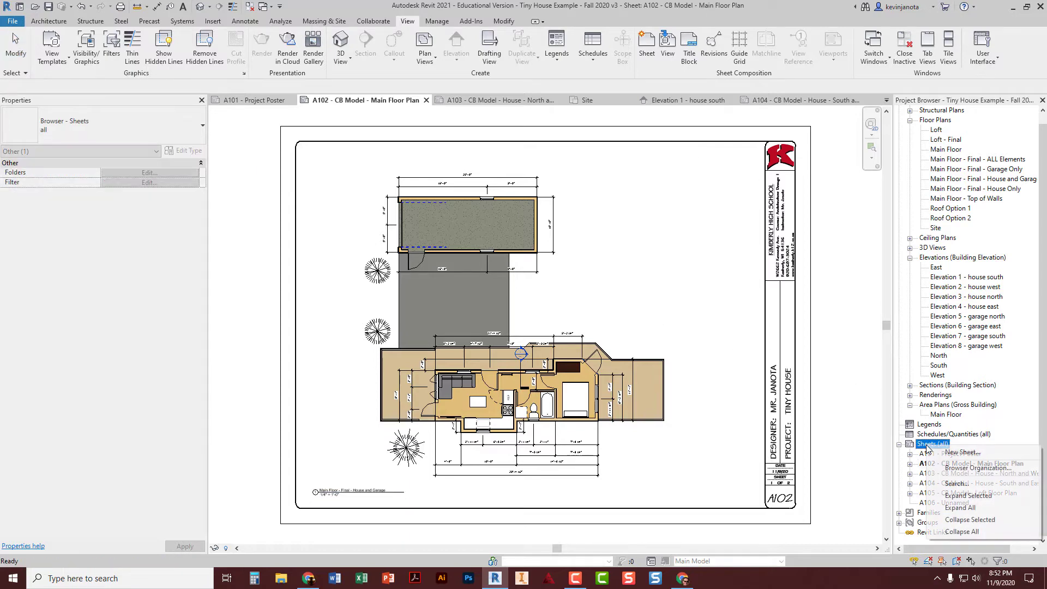
pyautogui.click(963, 457)
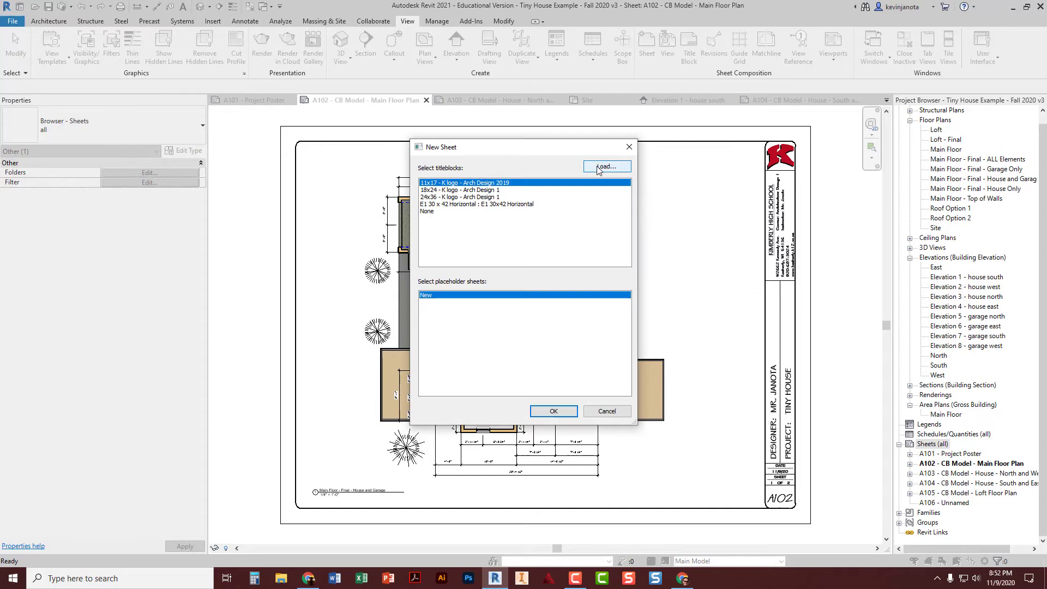
pyautogui.click(598, 171)
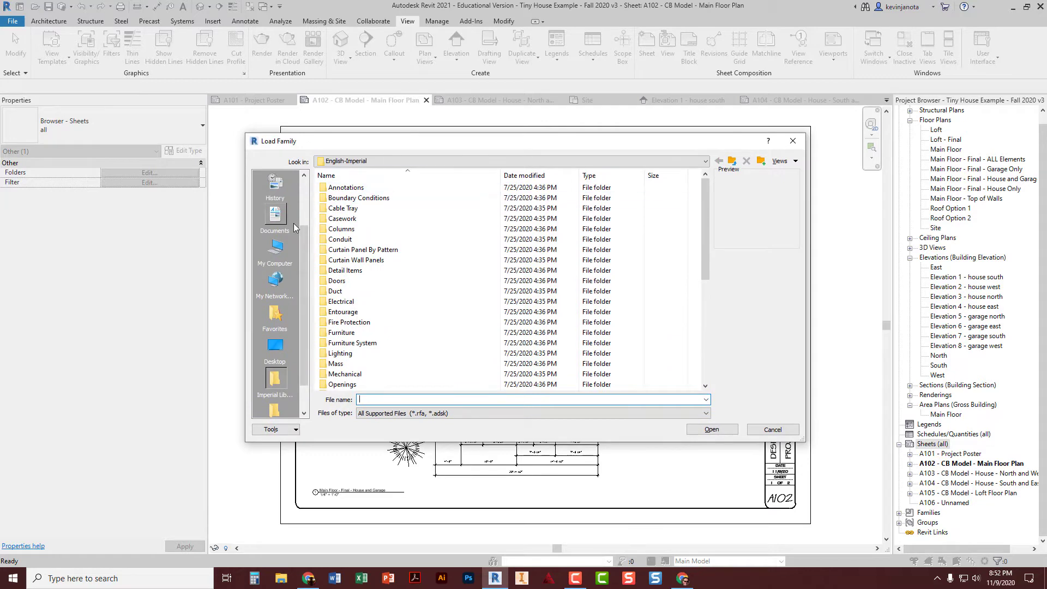
pyautogui.scroll(2, 284, 229)
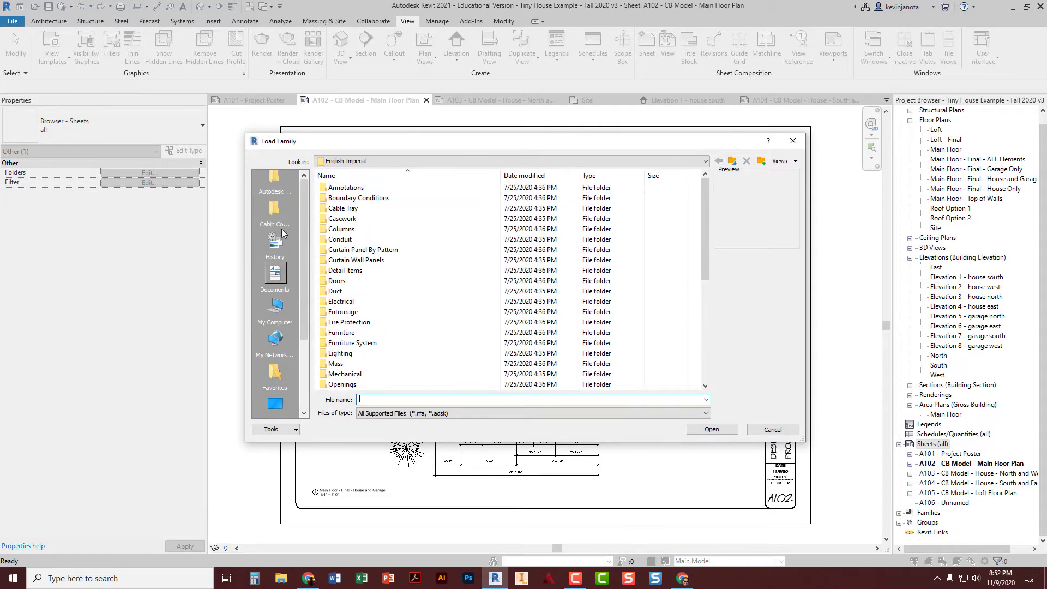
pyautogui.click(275, 189)
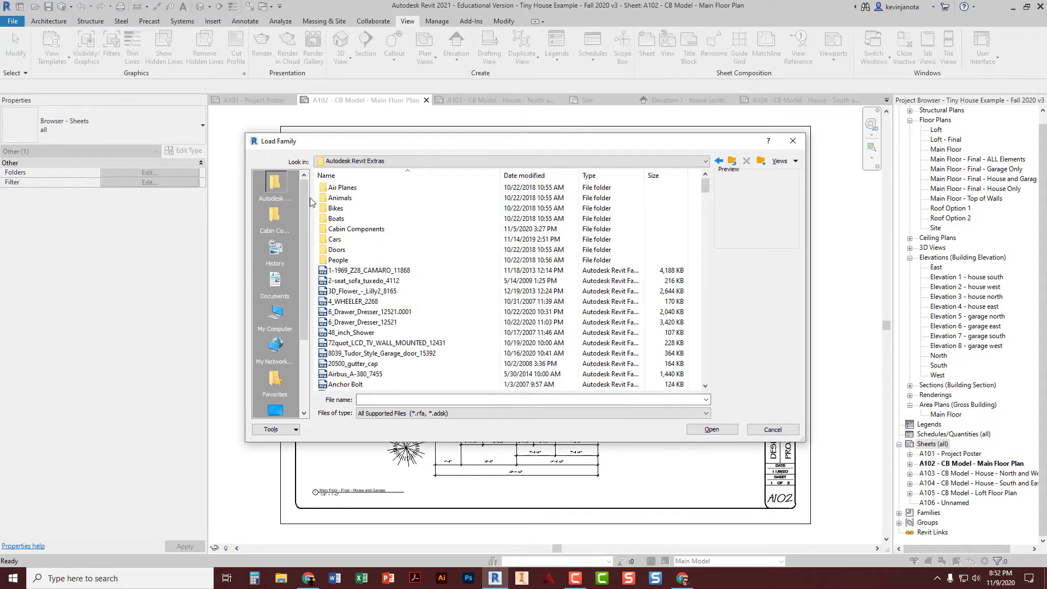
pyautogui.click(733, 162)
pyautogui.click(733, 162)
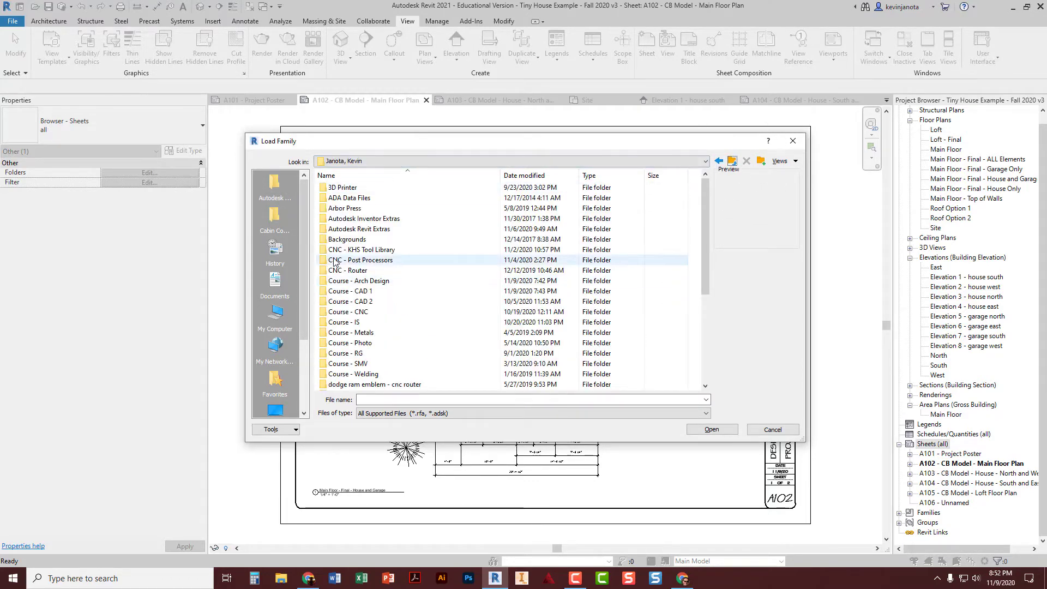
pyautogui.doubleClick(376, 283)
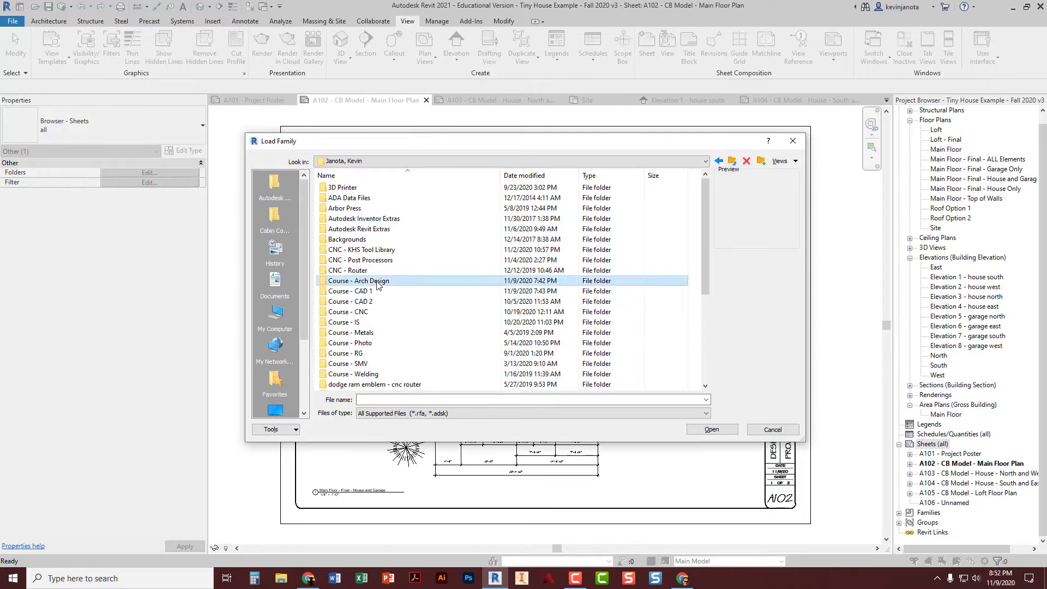
pyautogui.doubleClick(356, 198)
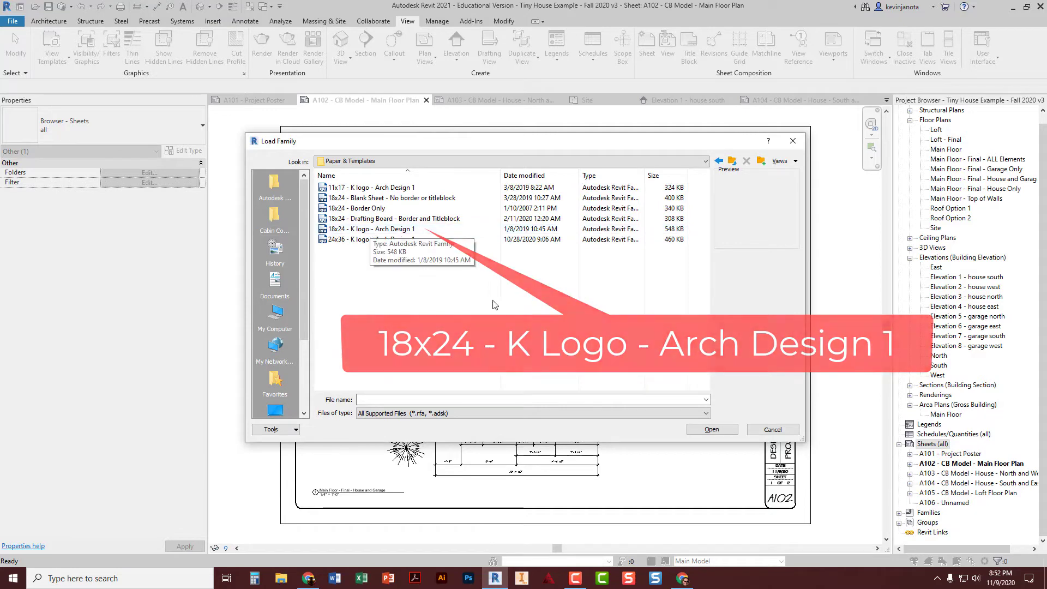
pyautogui.click(712, 430)
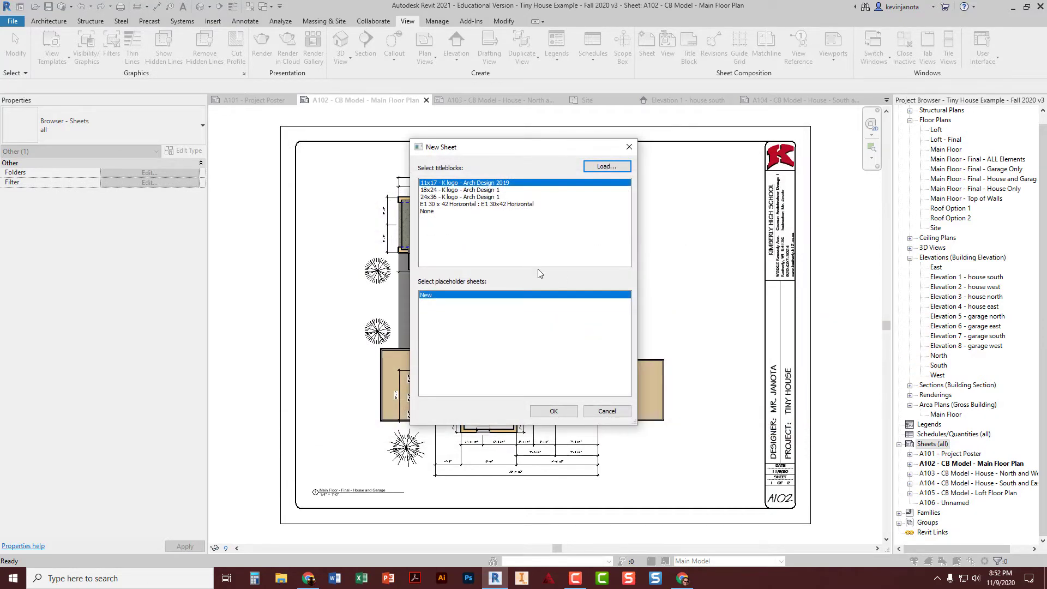
pyautogui.click(456, 190)
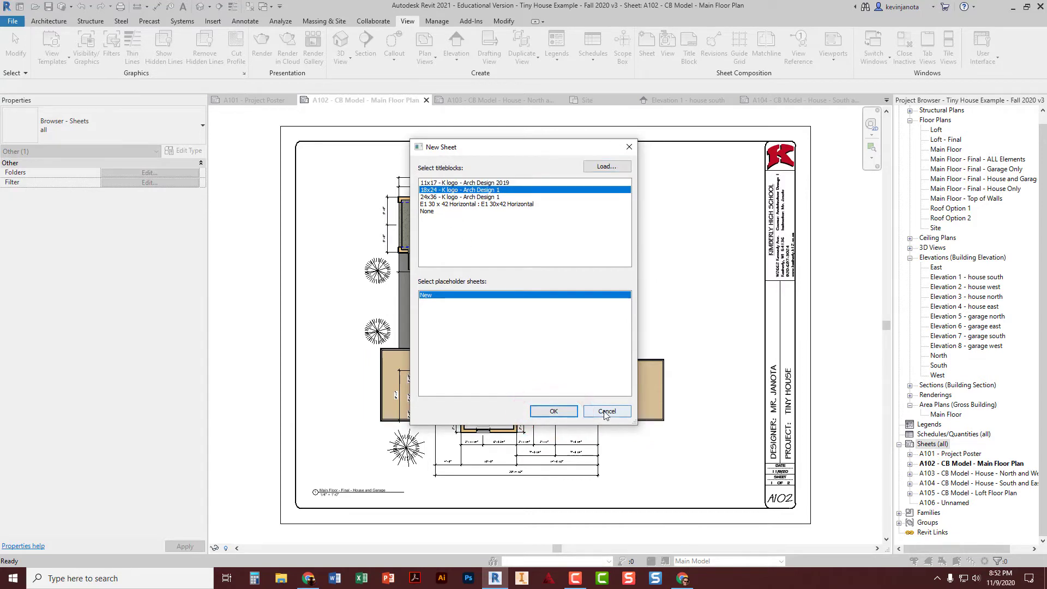
pyautogui.click(554, 412)
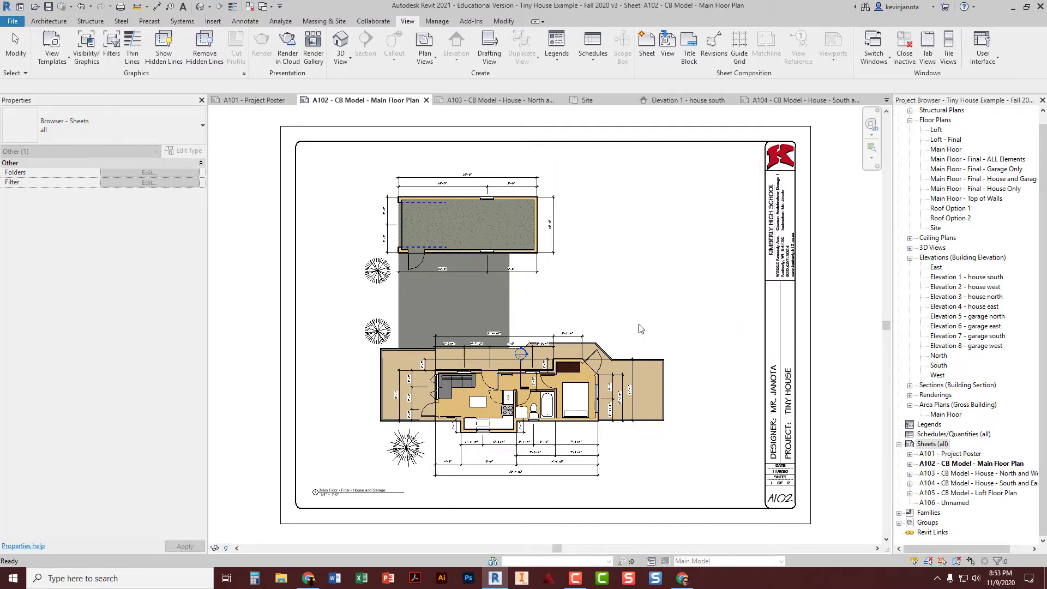
pyautogui.click(639, 291)
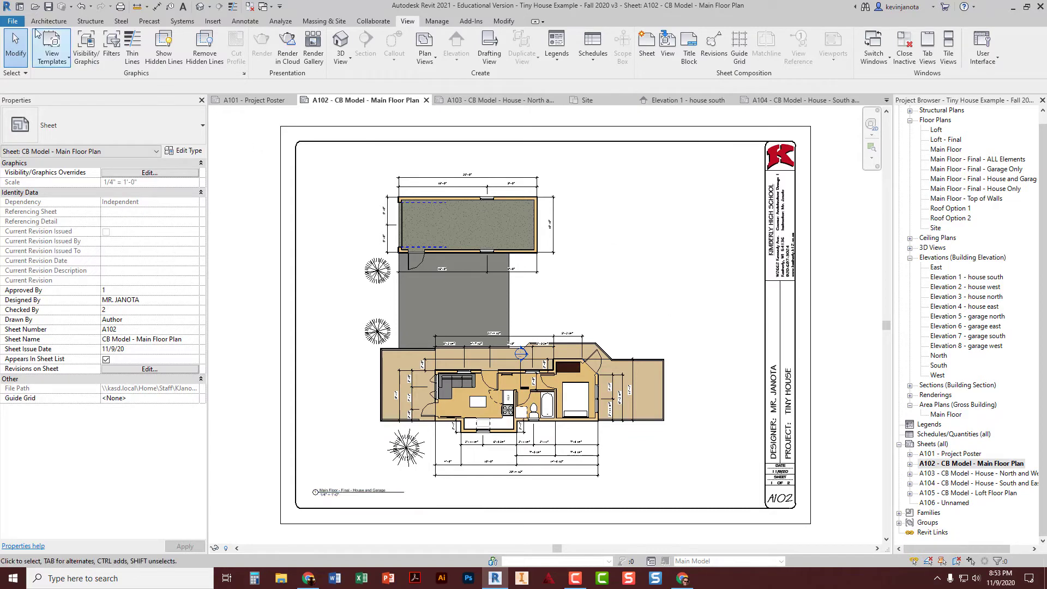
# Select the \\PRINT\KHS1160-Plotter as the print target and open its printer properties
pyautogui.click(13, 21)
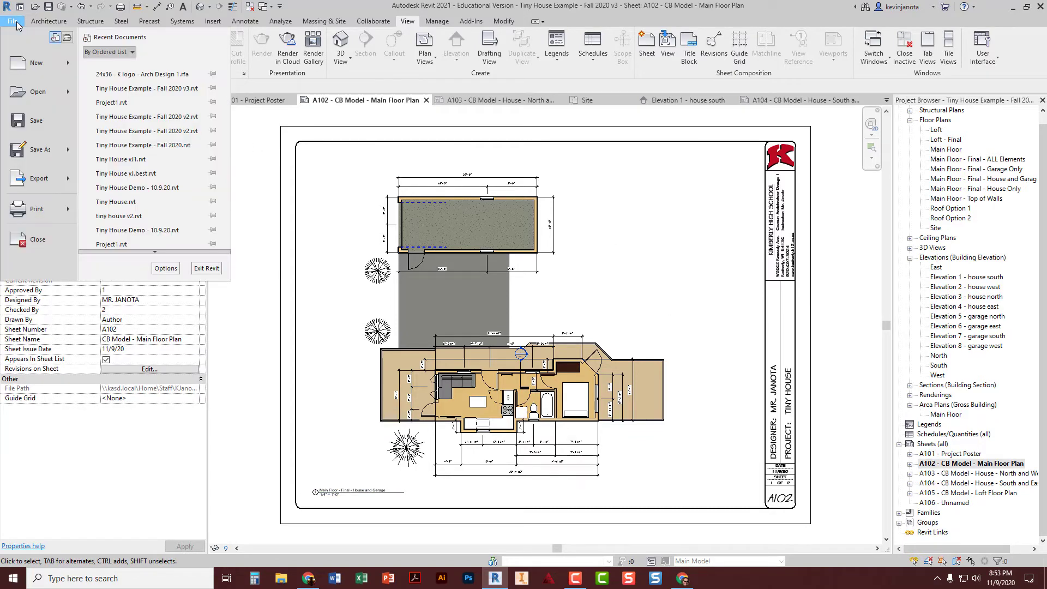
pyautogui.press('Escape')
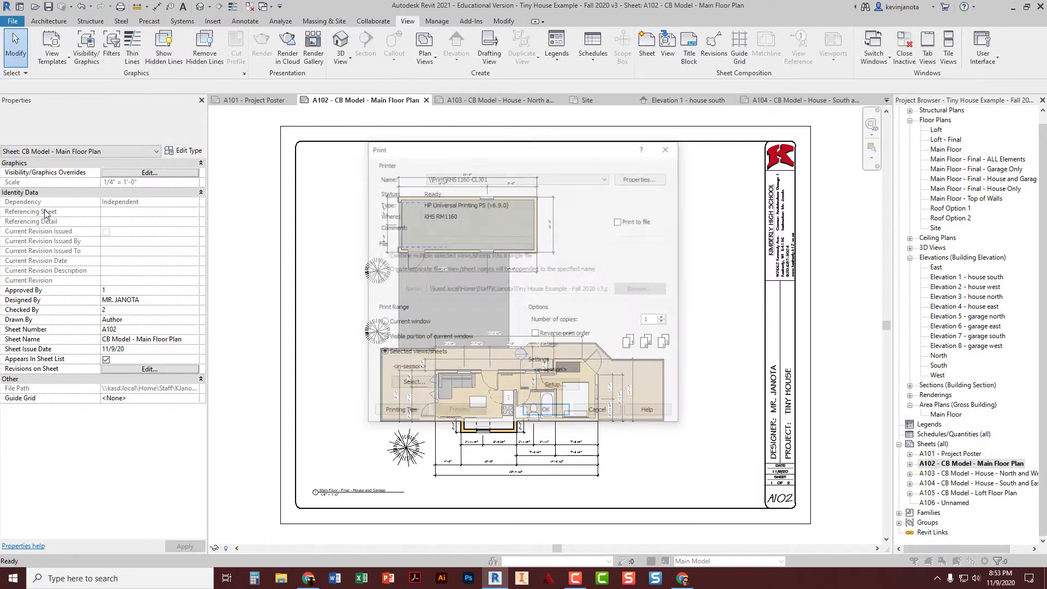
pyautogui.click(547, 179)
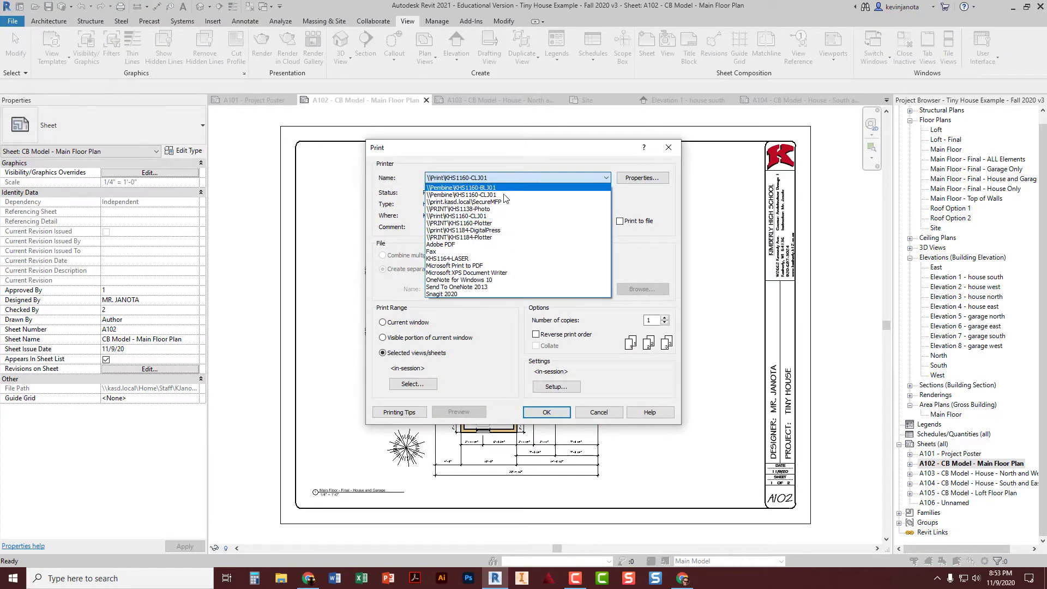
pyautogui.click(483, 223)
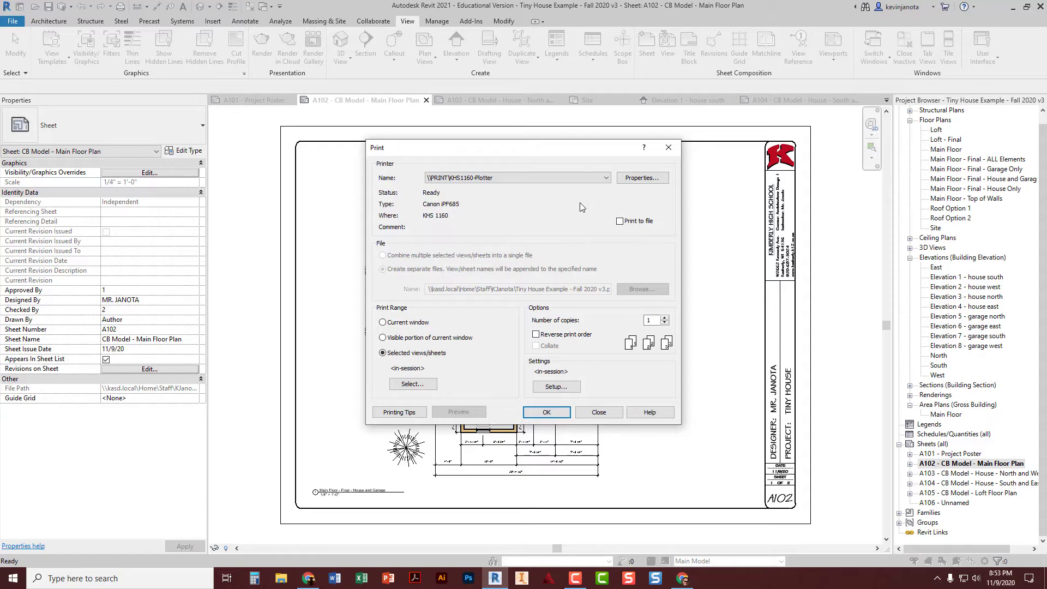
pyautogui.click(643, 180)
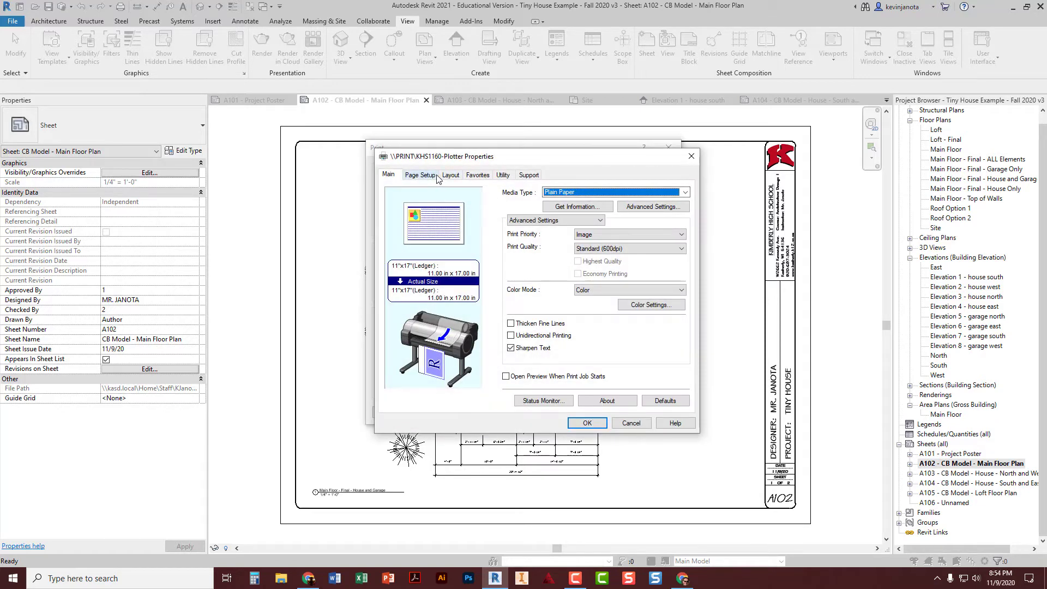
# Set the plotter page size to 18"x24" (ARCH C) with the page rotated 90 degrees
pyautogui.click(431, 176)
pyautogui.click(657, 194)
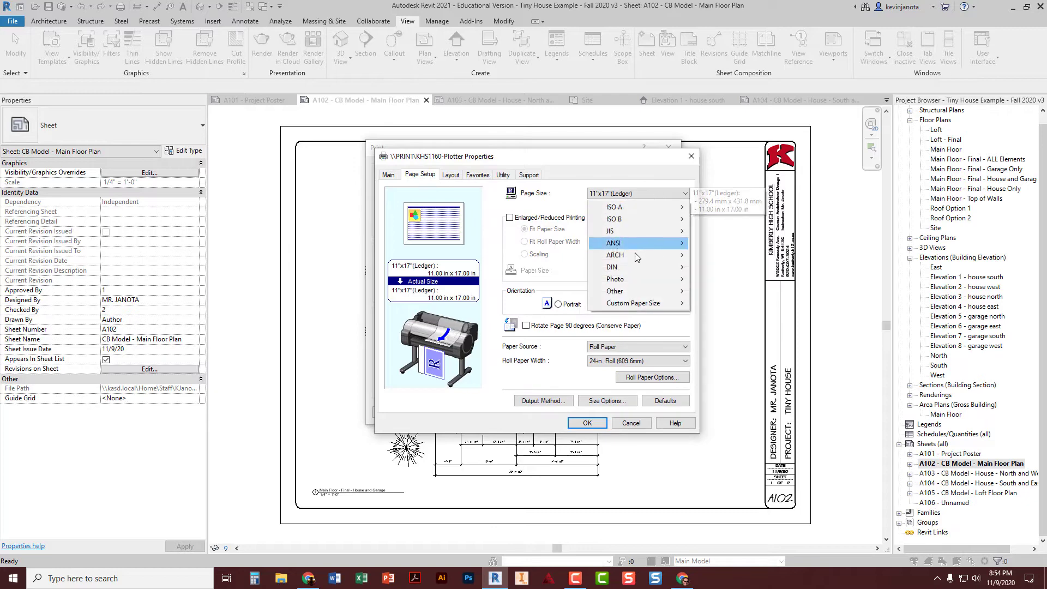
pyautogui.moveTo(636, 260)
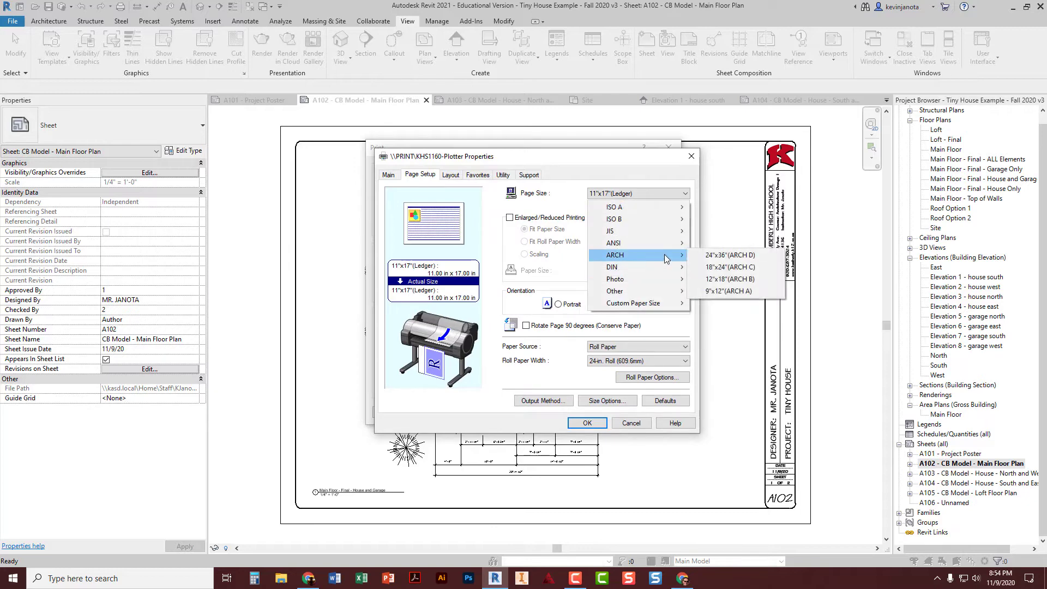
pyautogui.click(731, 267)
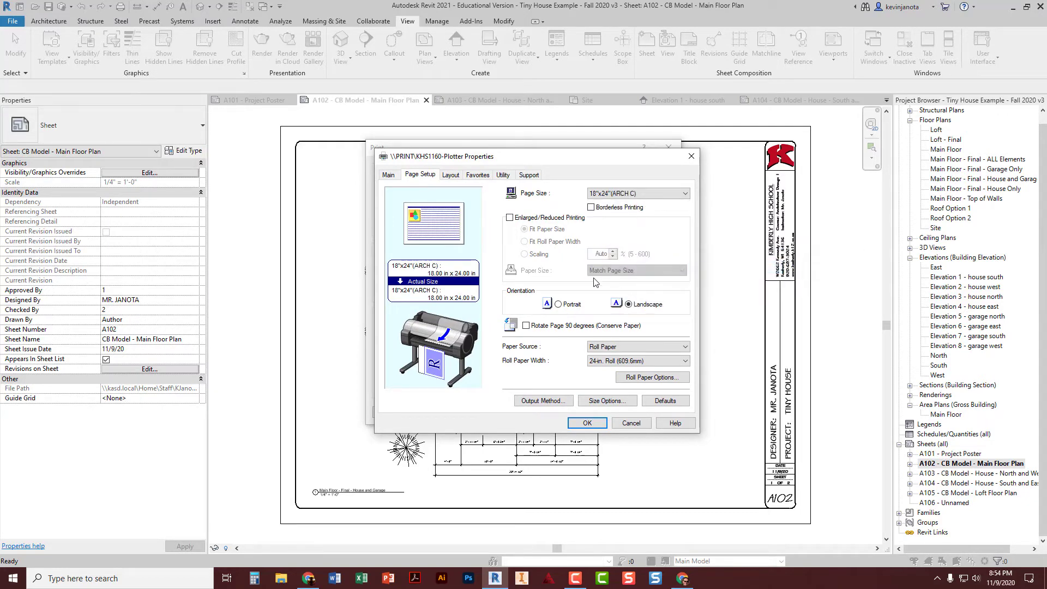
pyautogui.click(526, 326)
pyautogui.click(527, 328)
pyautogui.click(587, 423)
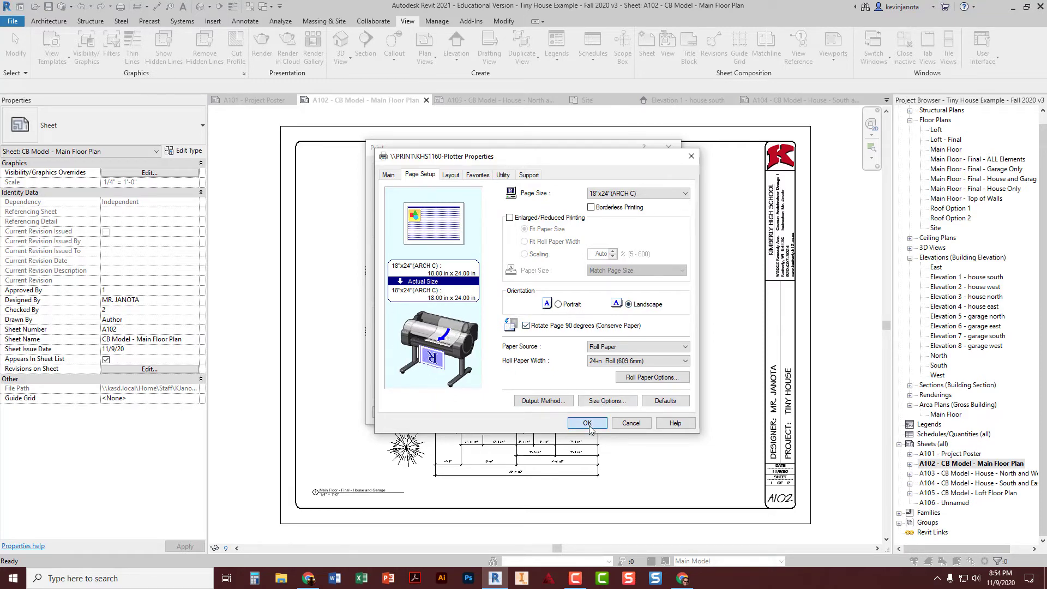
pyautogui.click(554, 386)
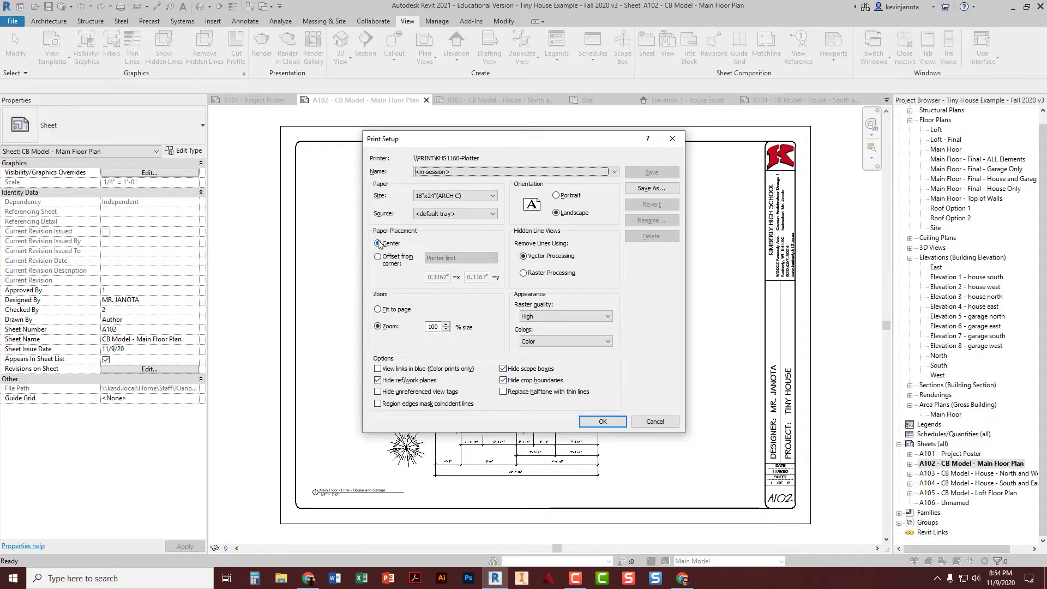
pyautogui.click(595, 421)
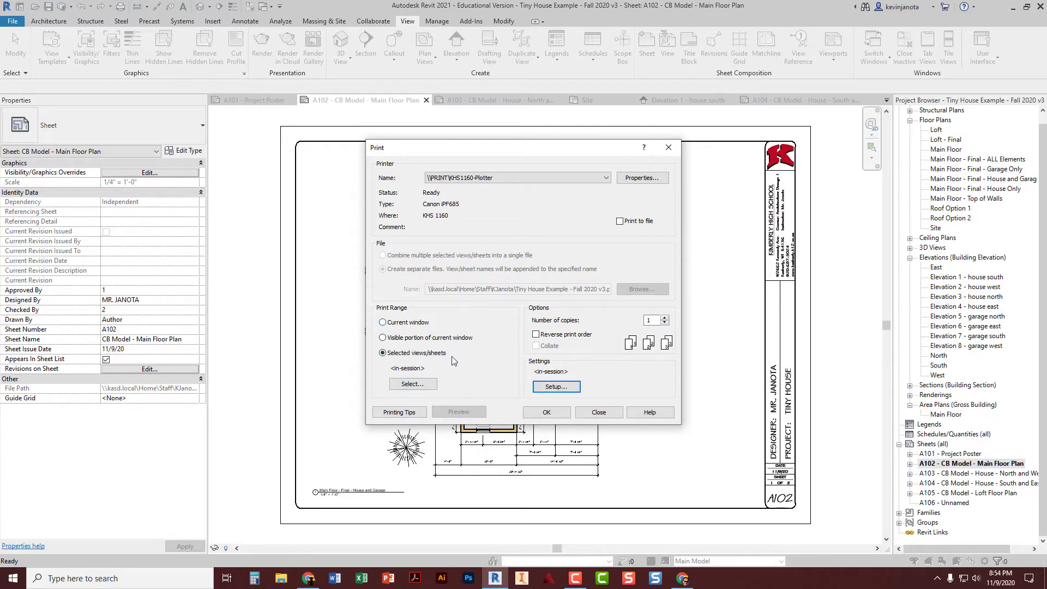
# Limit the print set to sheet A102 without saving it, then close the Print dialog
pyautogui.click(408, 385)
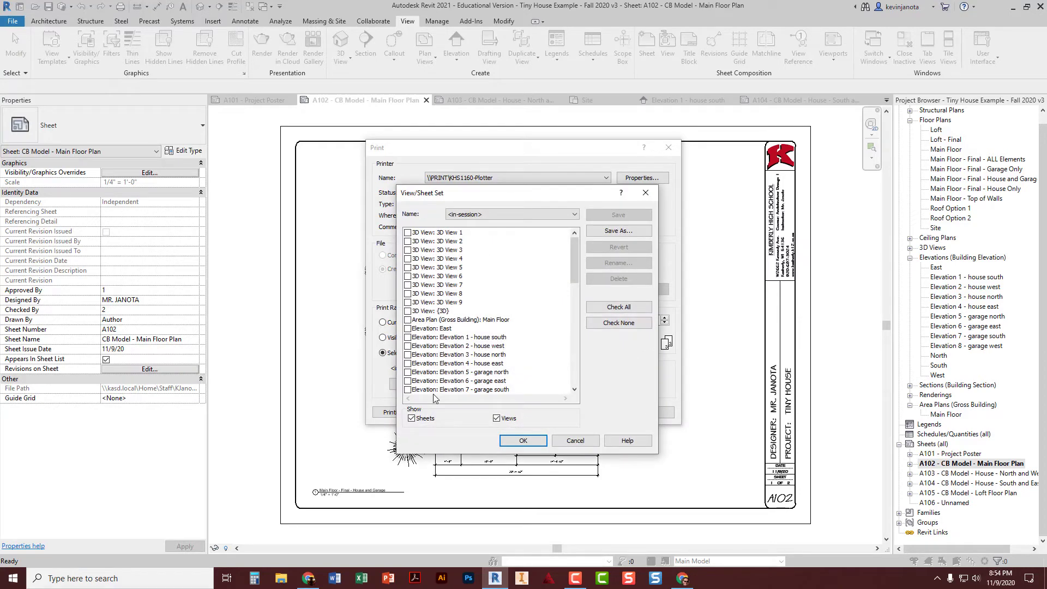
pyautogui.click(497, 419)
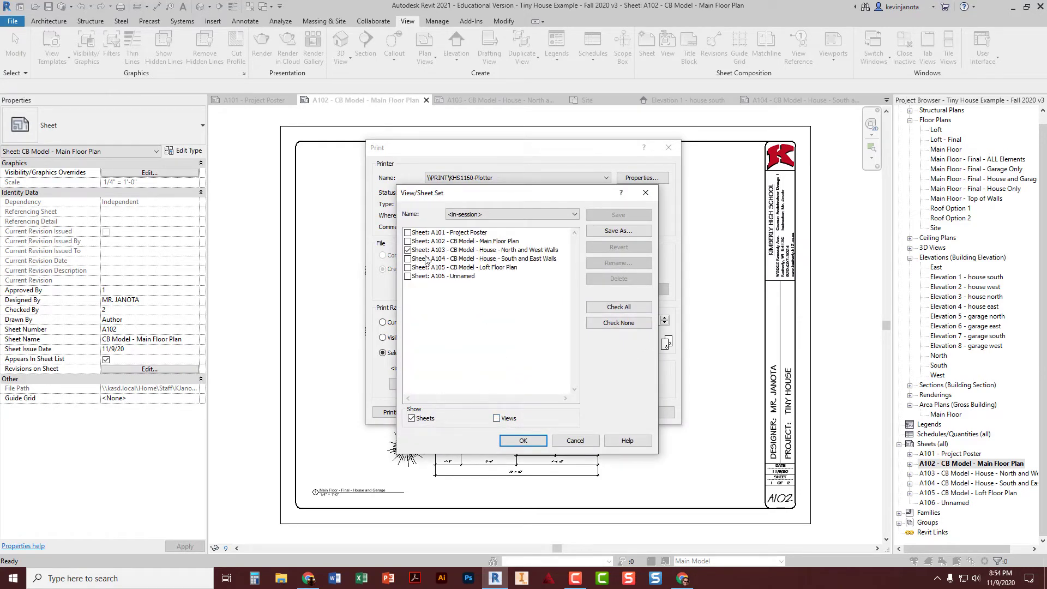
pyautogui.click(408, 242)
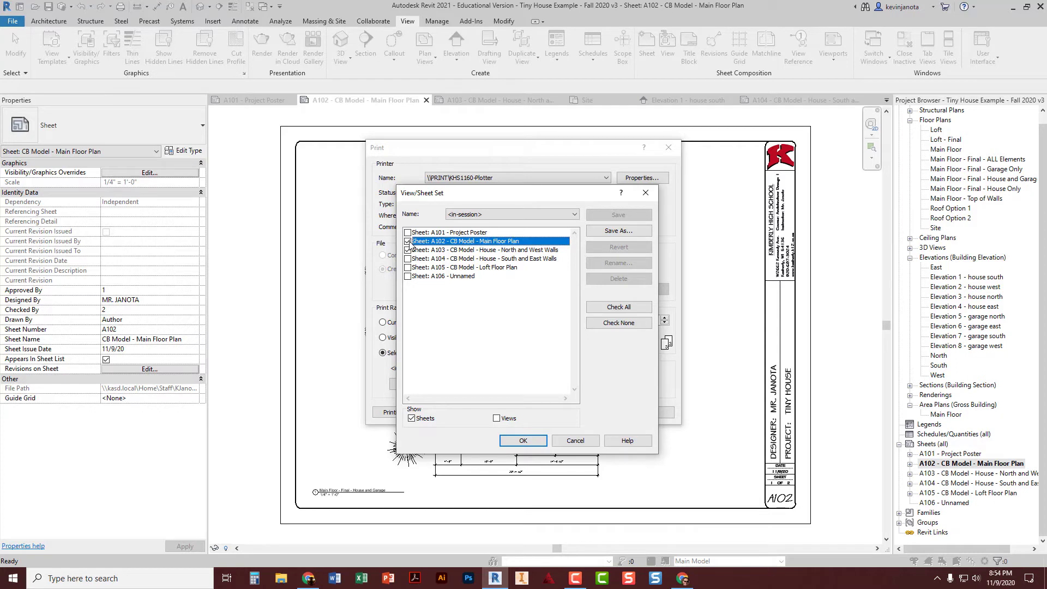
pyautogui.click(408, 250)
pyautogui.click(463, 244)
pyautogui.click(523, 440)
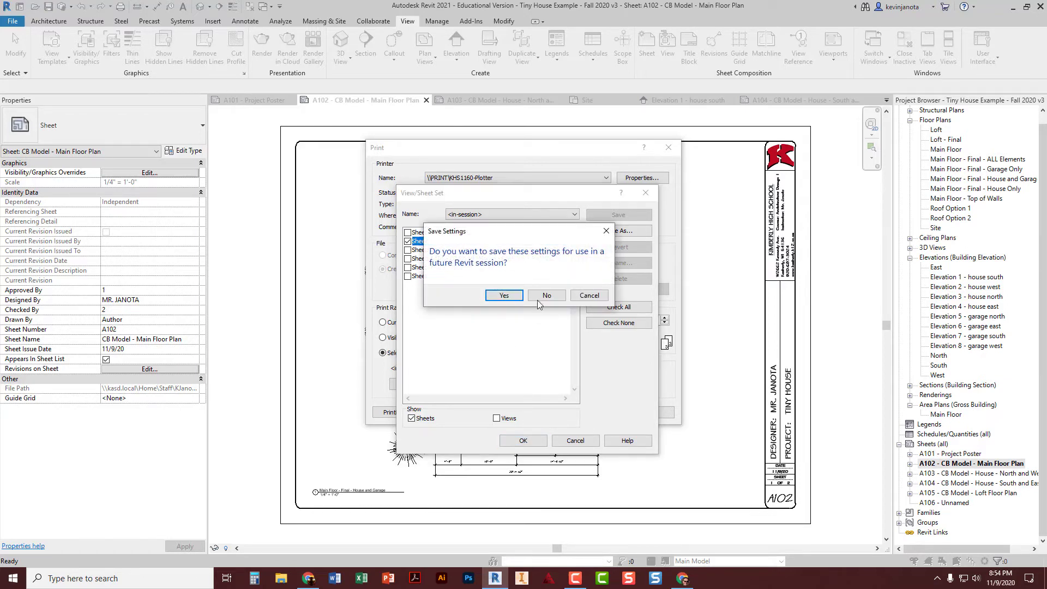
pyautogui.click(544, 295)
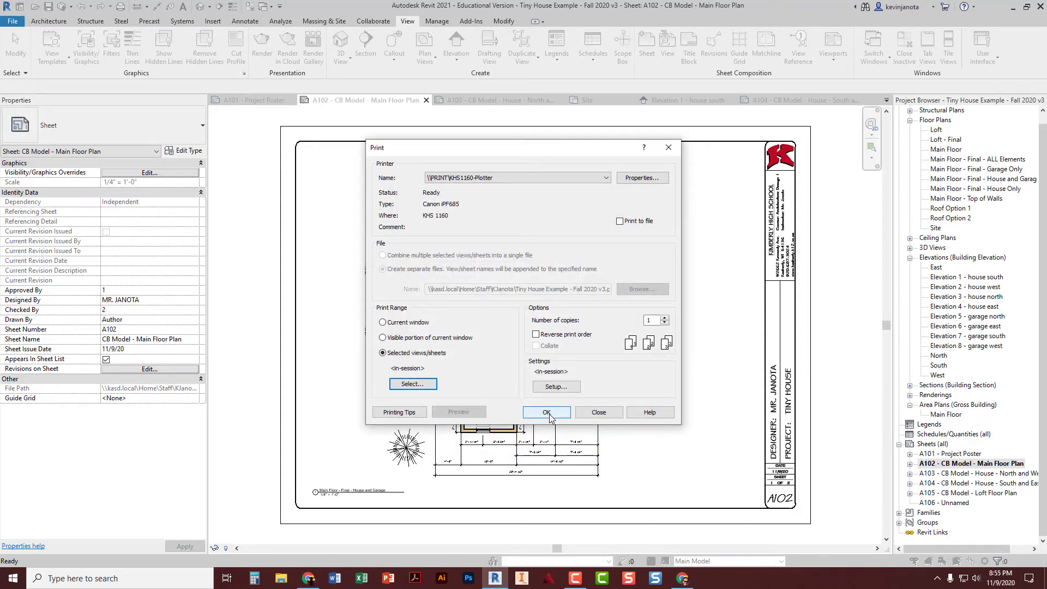
pyautogui.click(597, 413)
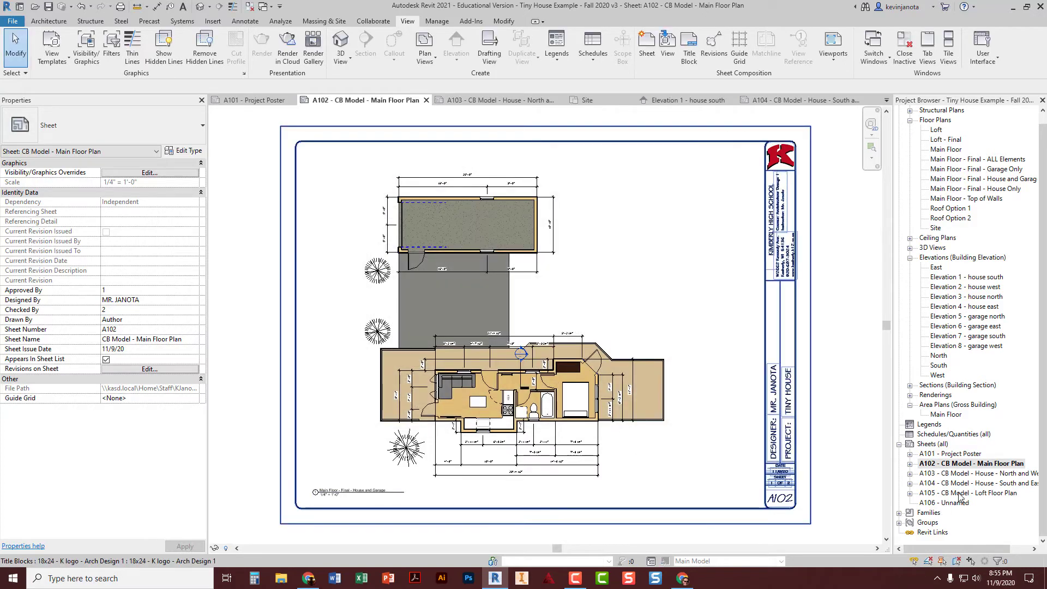
# Open sheet A103 from the Project Browser, then open the empty sheet A106 - Unnamed
pyautogui.click(950, 474)
pyautogui.doubleClick(949, 473)
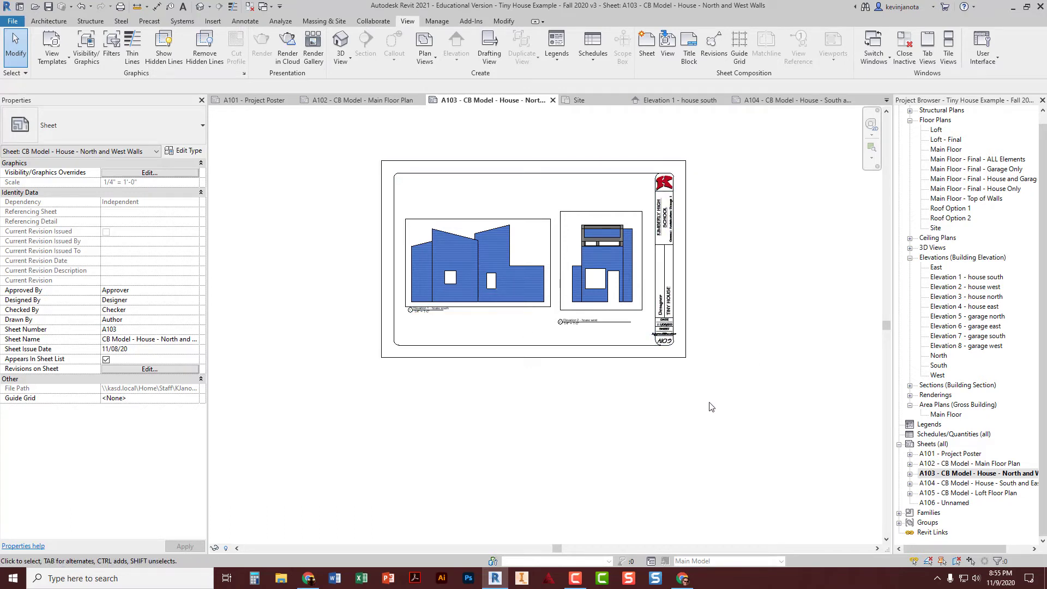
pyautogui.doubleClick(949, 503)
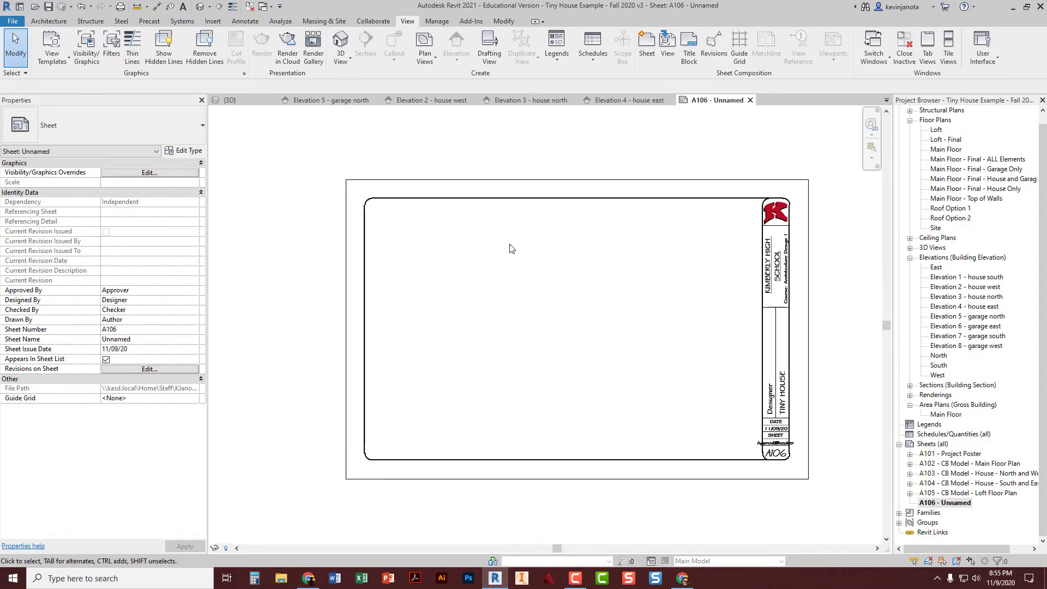
pyautogui.click(137, 7)
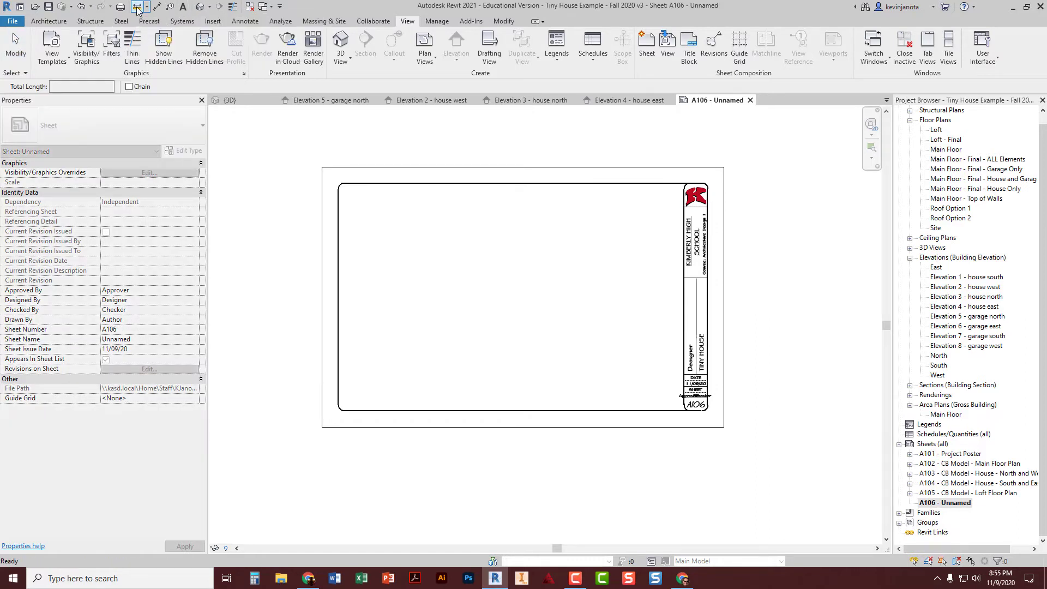
pyautogui.click(322, 167)
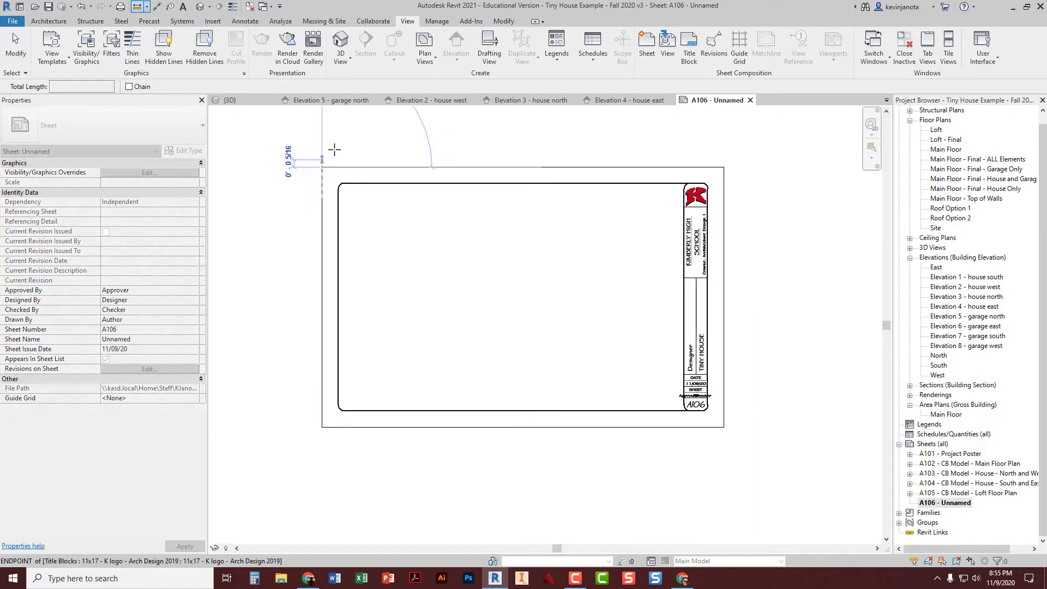
pyautogui.click(725, 167)
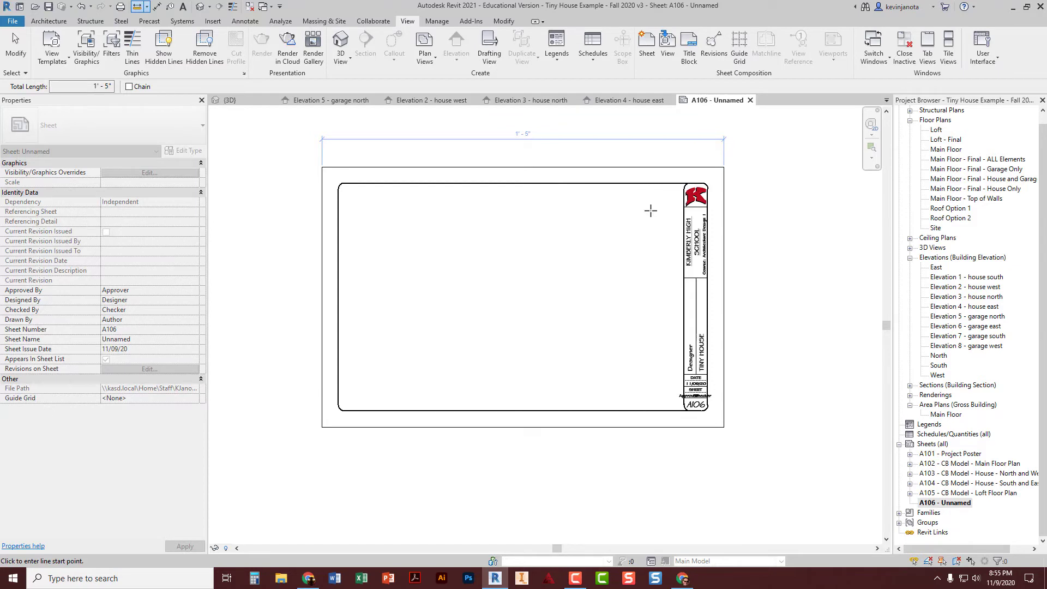
pyautogui.press('Escape')
pyautogui.press('Escape')
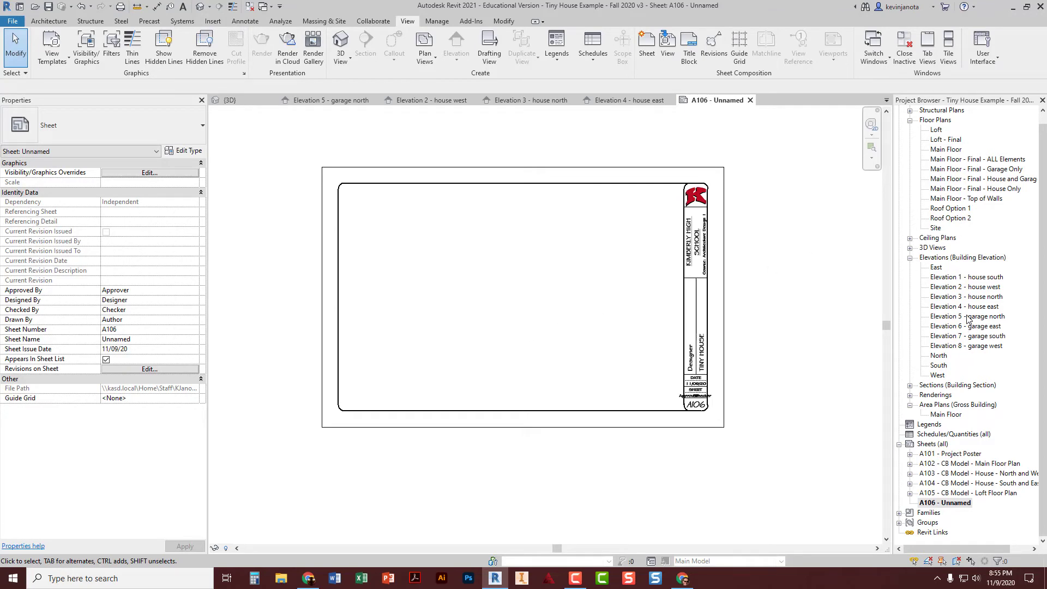
# Place Elevation 5 - garage north in the upper left of sheet A106
pyautogui.moveTo(968, 320); pyautogui.dragTo(517, 262)
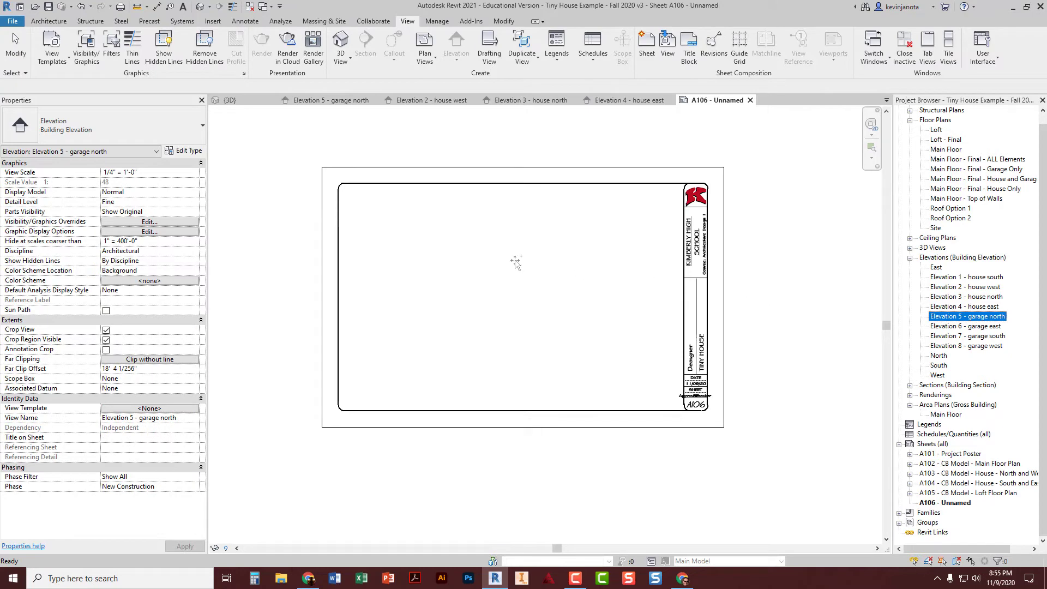
pyautogui.moveTo(439, 268); pyautogui.dragTo(444, 264)
pyautogui.click(444, 260)
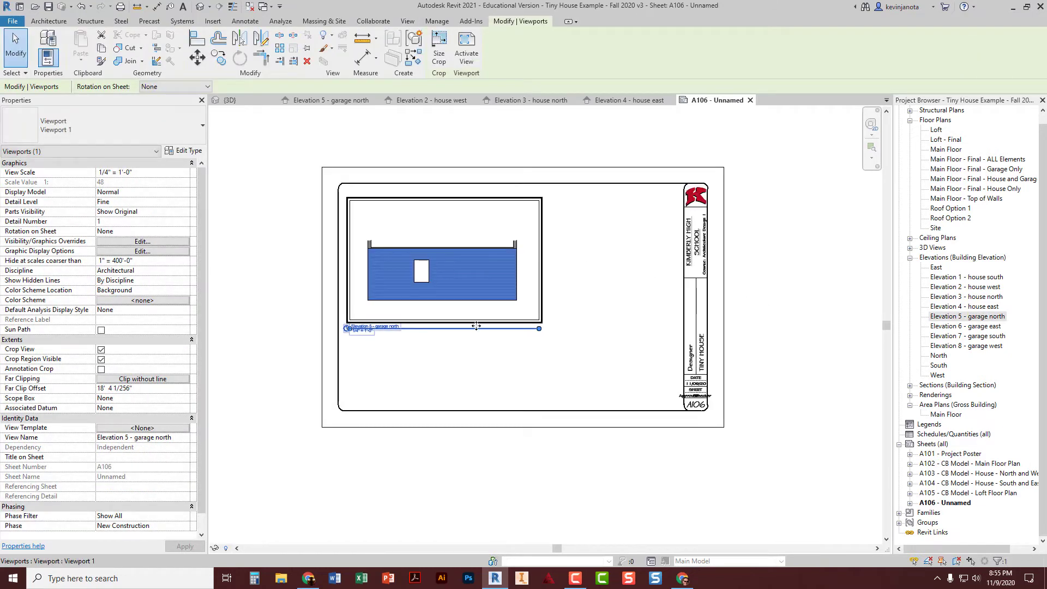
pyautogui.click(597, 341)
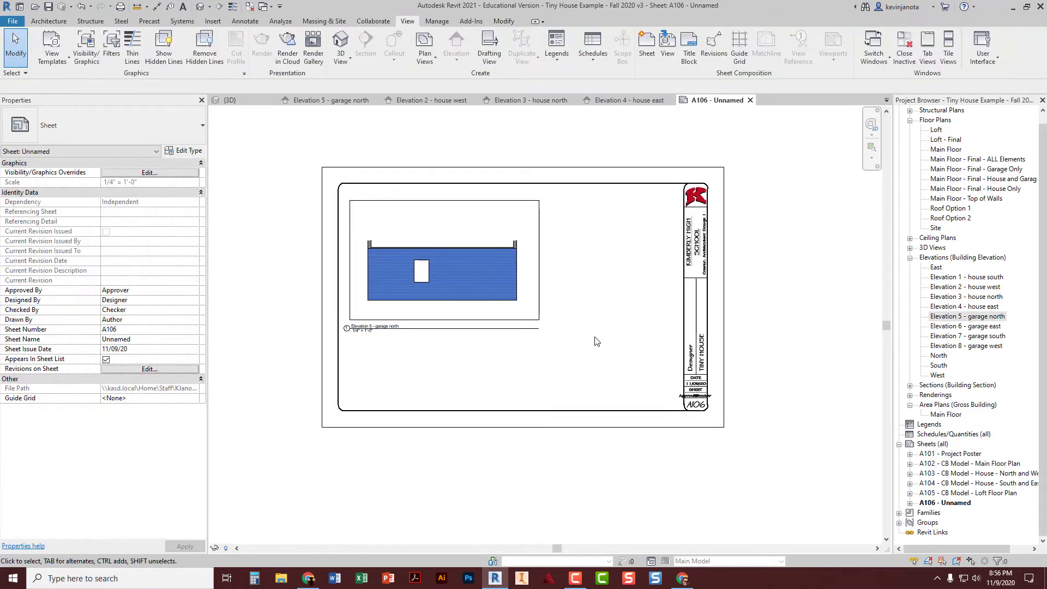
# Place Elevation 6 - garage east in the upper right and align both top viewports higher
pyautogui.moveTo(980, 328); pyautogui.dragTo(628, 299)
pyautogui.click(610, 280)
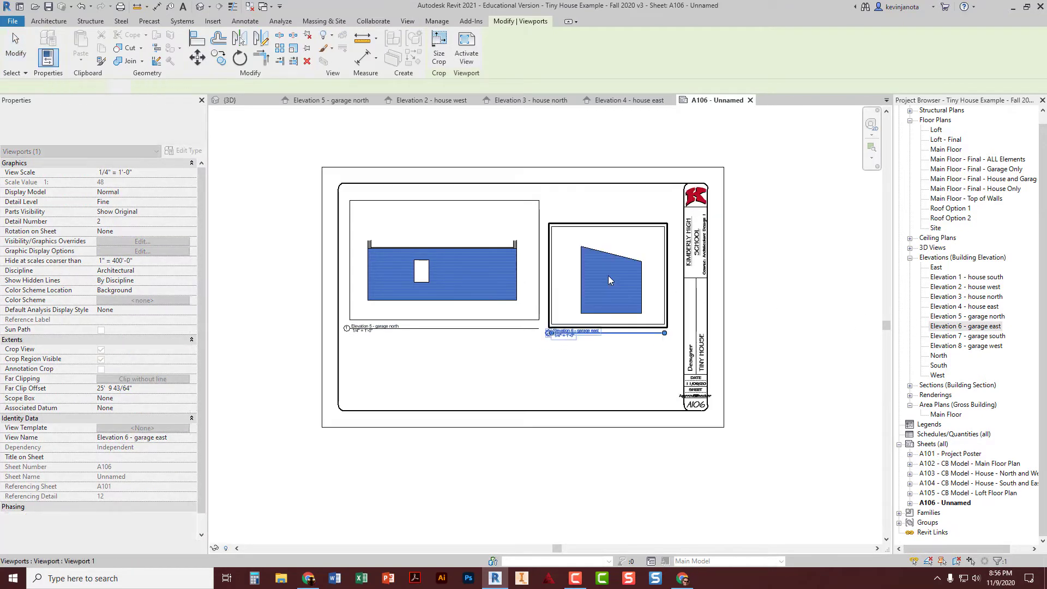
pyautogui.click(604, 356)
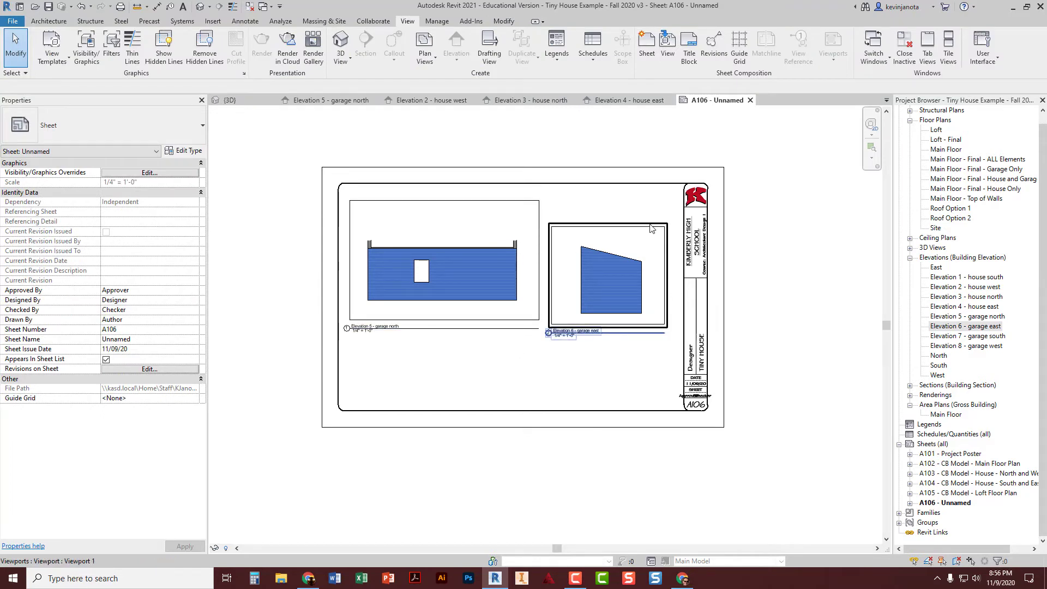
pyautogui.click(568, 283)
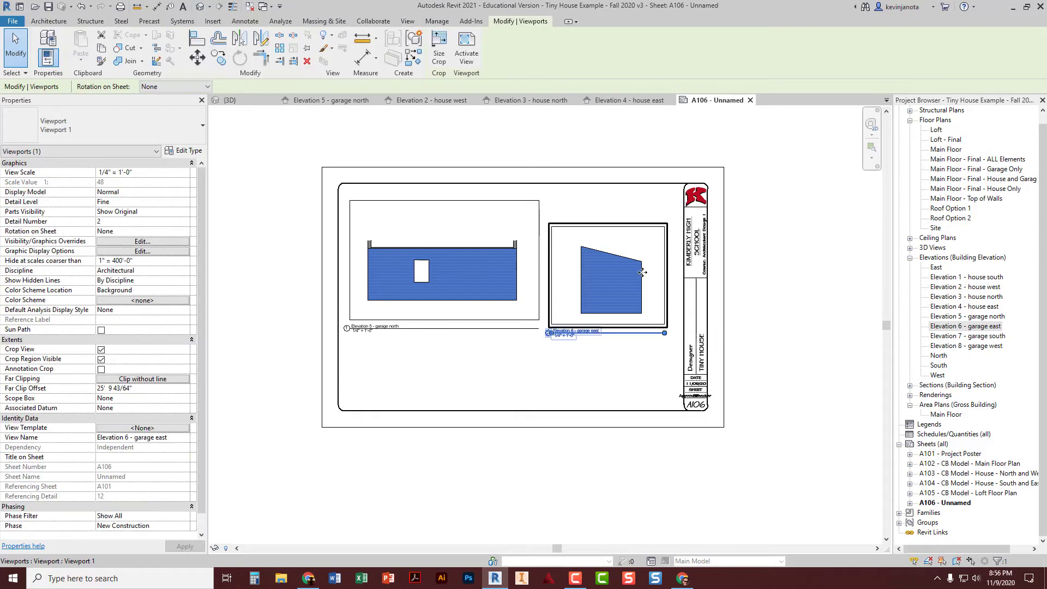
pyautogui.moveTo(634, 269); pyautogui.dragTo(633, 242)
pyautogui.moveTo(499, 253); pyautogui.dragTo(488, 230)
pyautogui.click(612, 249)
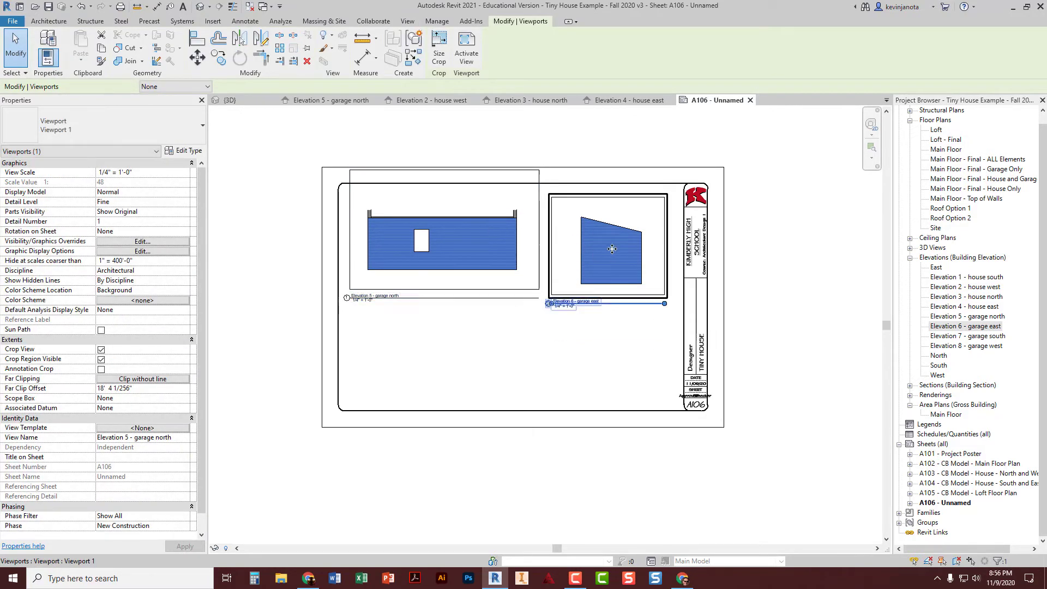
pyautogui.moveTo(613, 249); pyautogui.dragTo(613, 213)
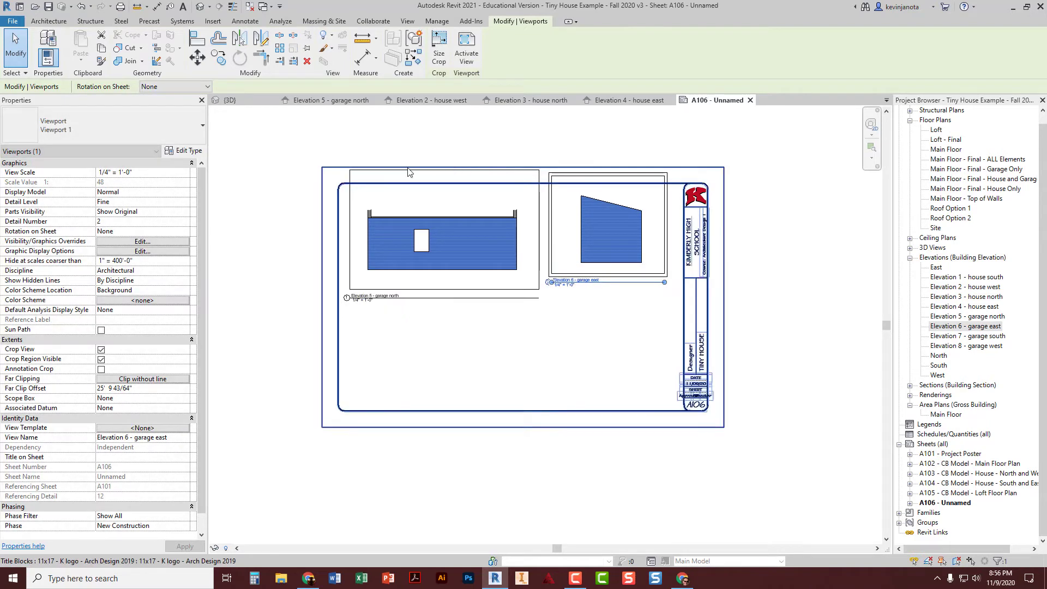
pyautogui.moveTo(592, 224); pyautogui.dragTo(594, 240)
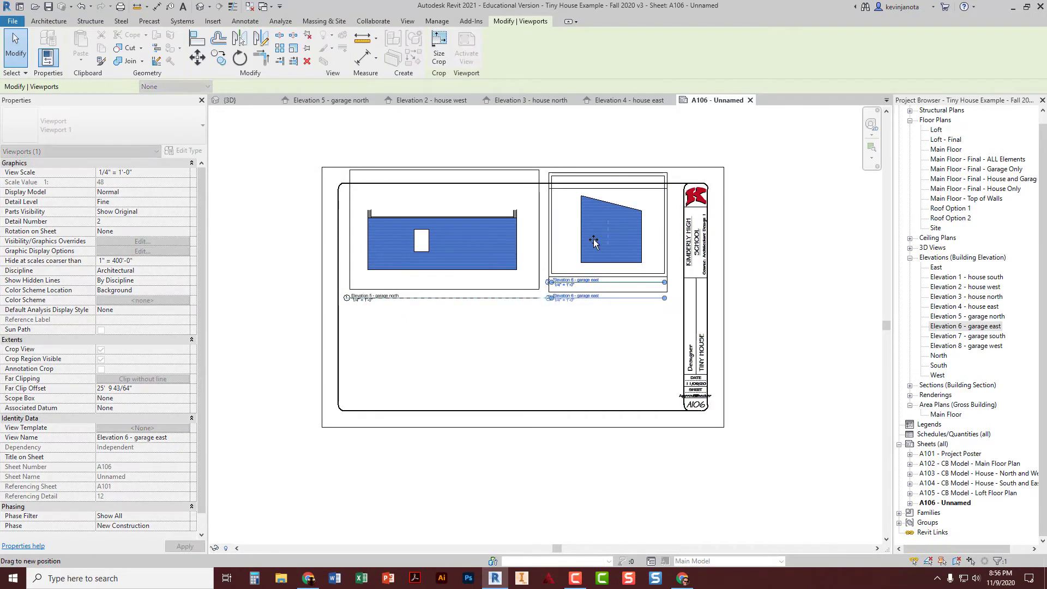
pyautogui.press('Escape')
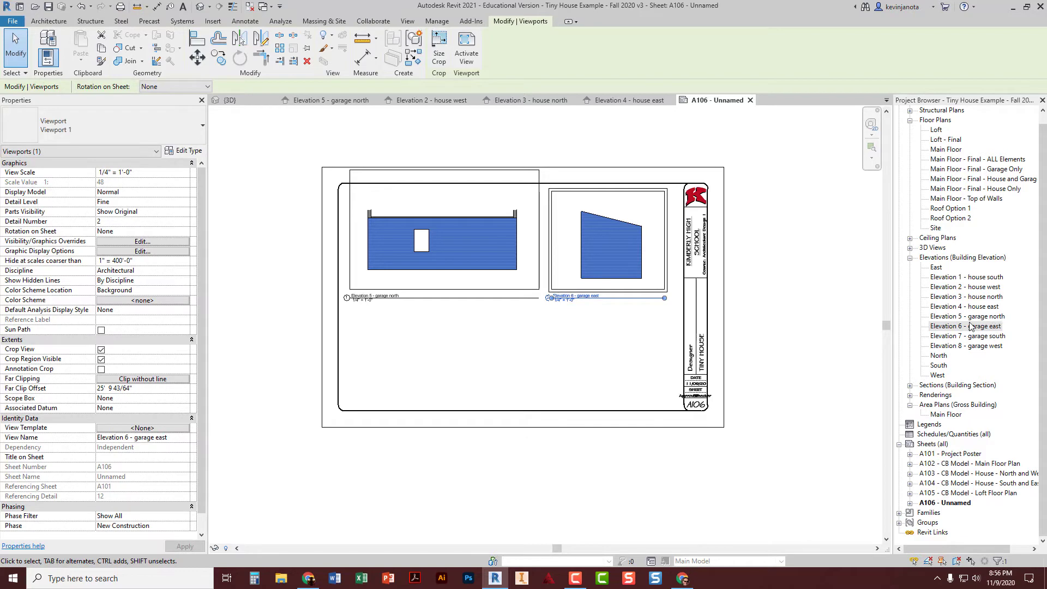
# Place Elevation 7 - garage south below the garage north elevation
pyautogui.click(971, 337)
pyautogui.moveTo(971, 338); pyautogui.dragTo(447, 347)
pyautogui.click(448, 349)
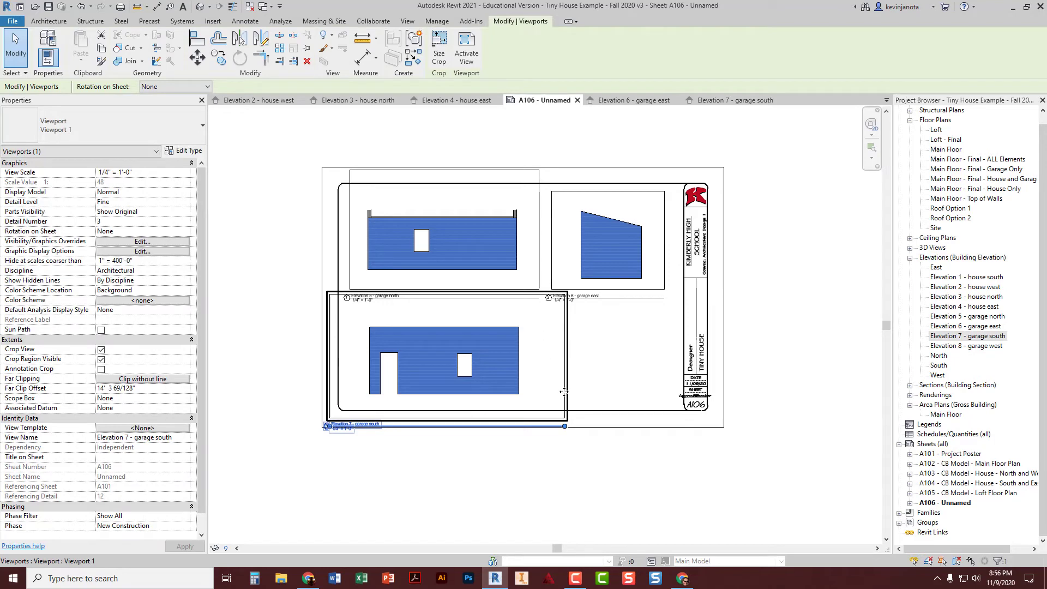
pyautogui.click(622, 456)
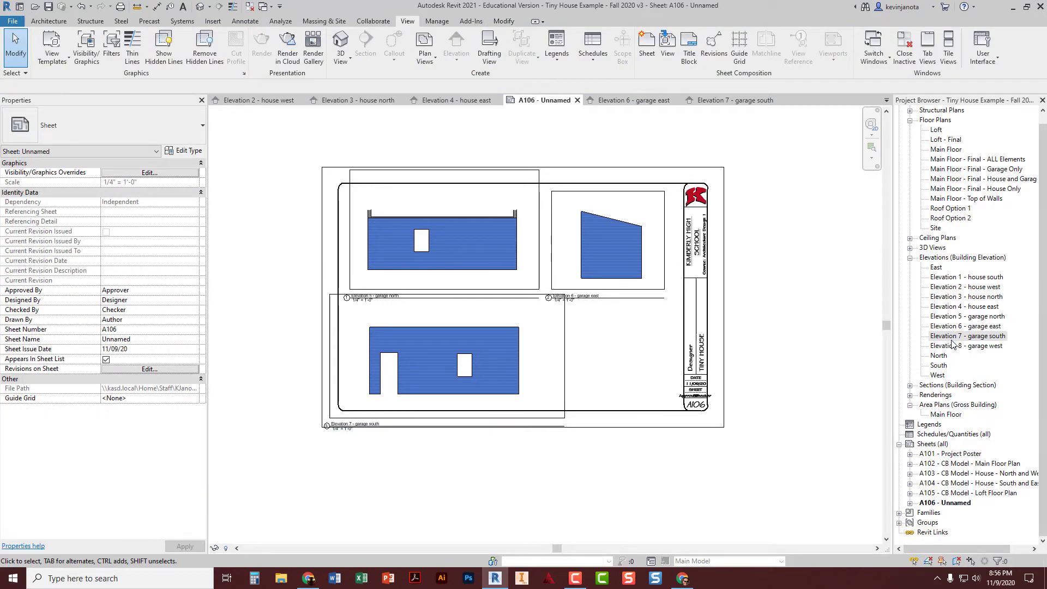
# Drop Elevation 8 - garage west in the lower right, then undo that placement
pyautogui.moveTo(958, 351); pyautogui.dragTo(634, 364)
pyautogui.click(636, 363)
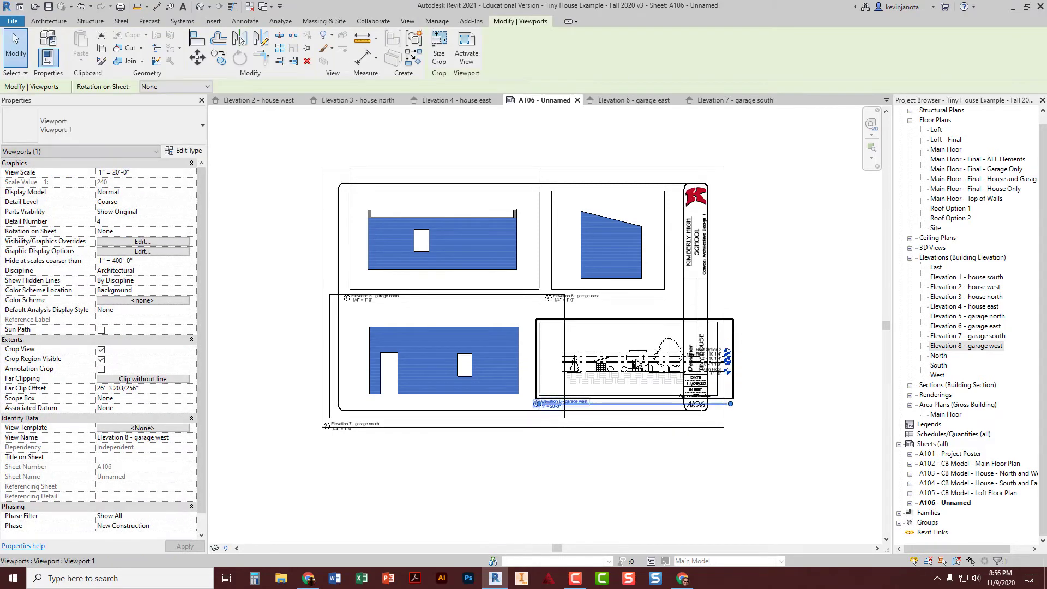
pyautogui.hotkey('ctrl', 'z')
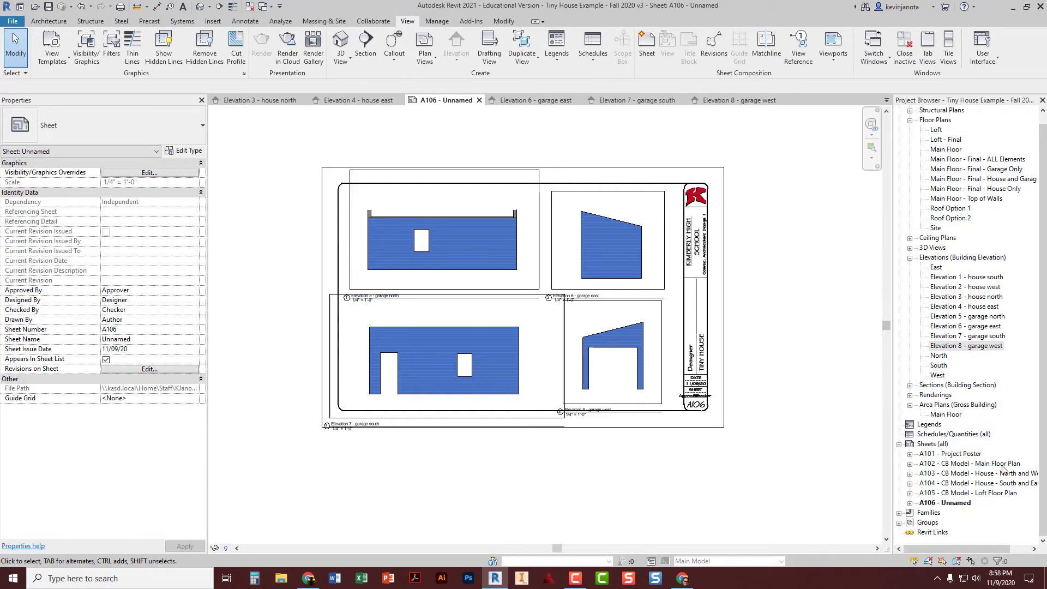
pyautogui.doubleClick(968, 474)
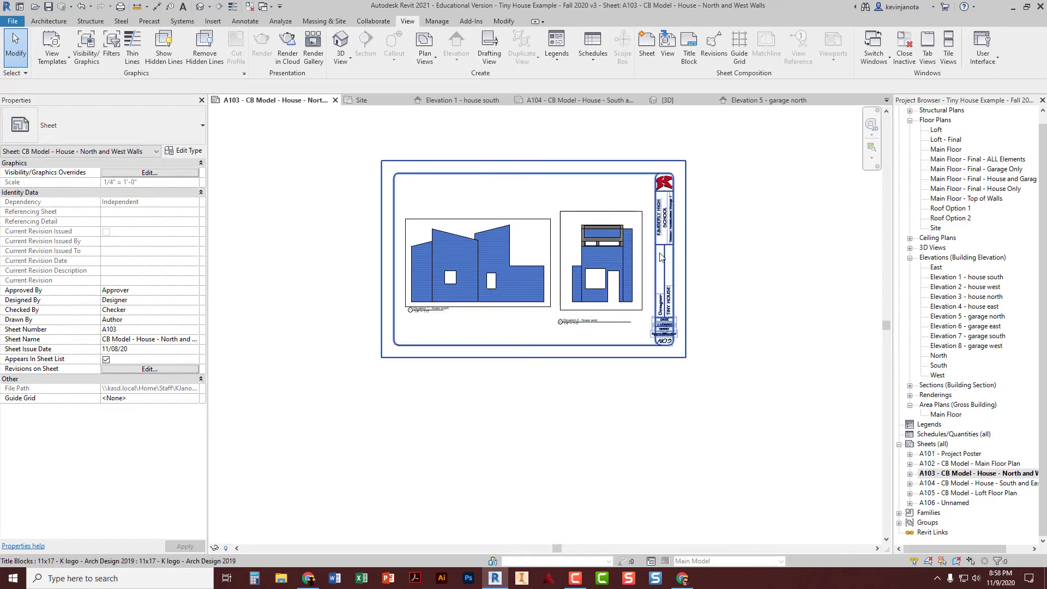
pyautogui.doubleClick(946, 465)
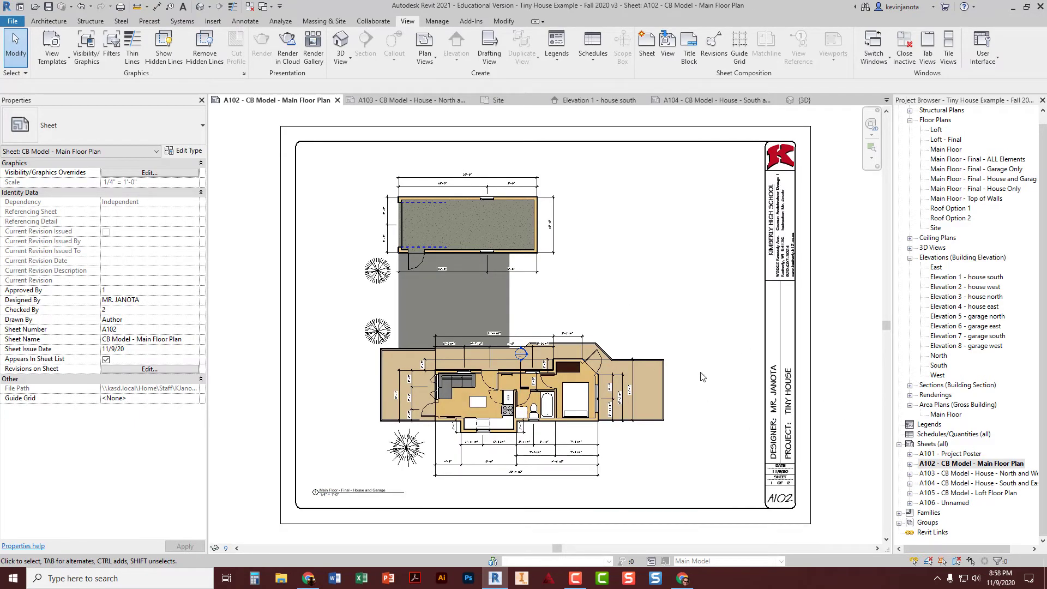
pyautogui.doubleClick(946, 475)
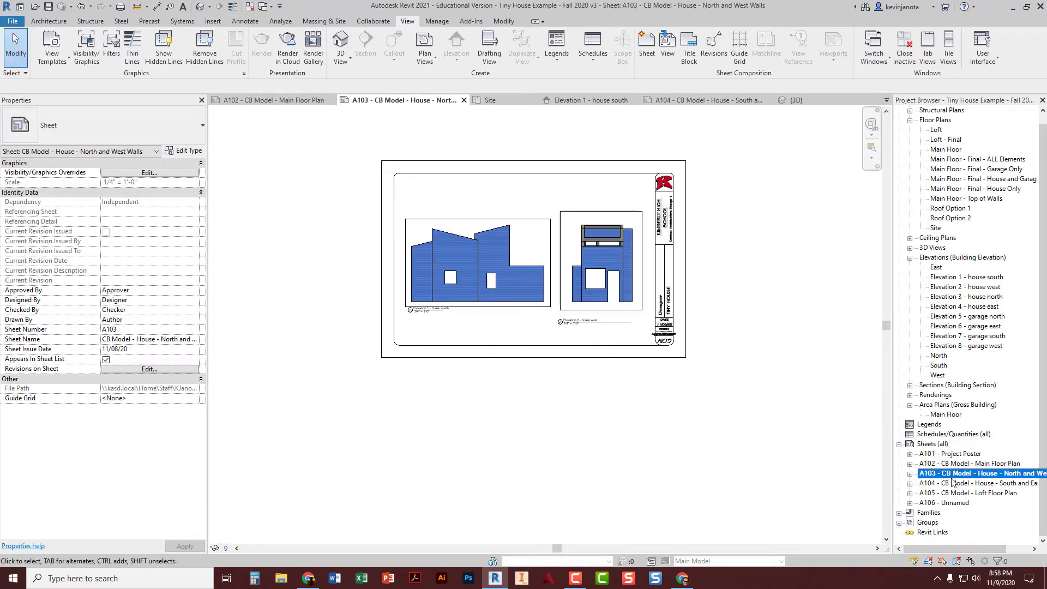
pyautogui.doubleClick(949, 483)
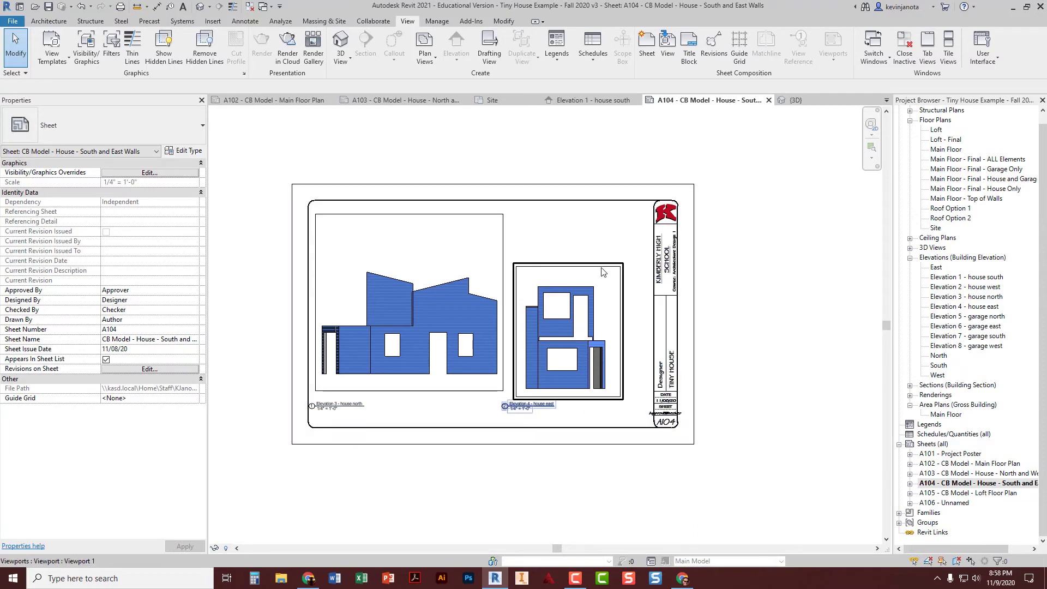
pyautogui.doubleClick(950, 494)
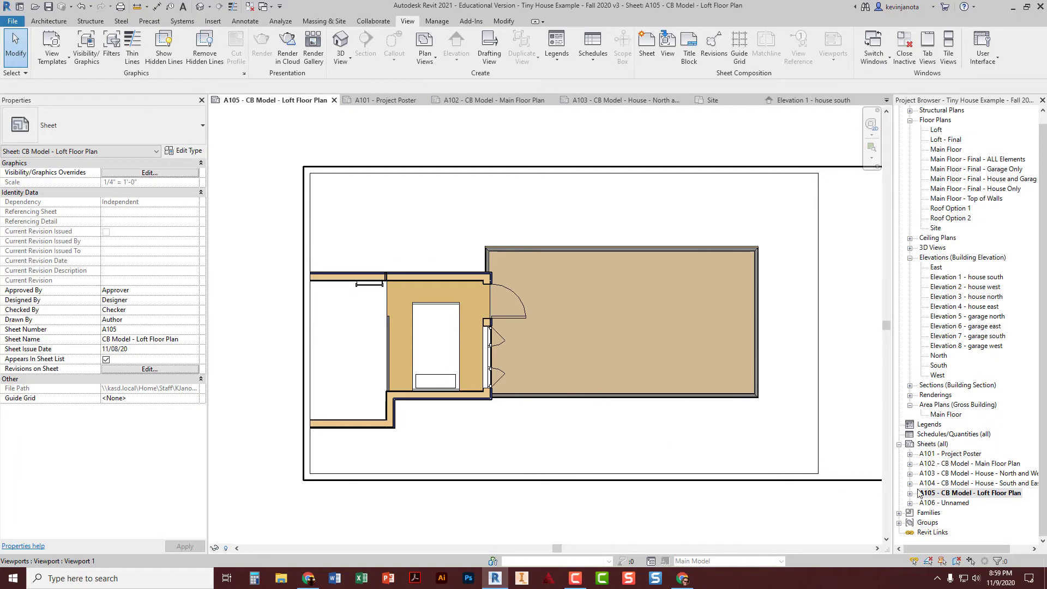
pyautogui.scroll(-5, 689, 358)
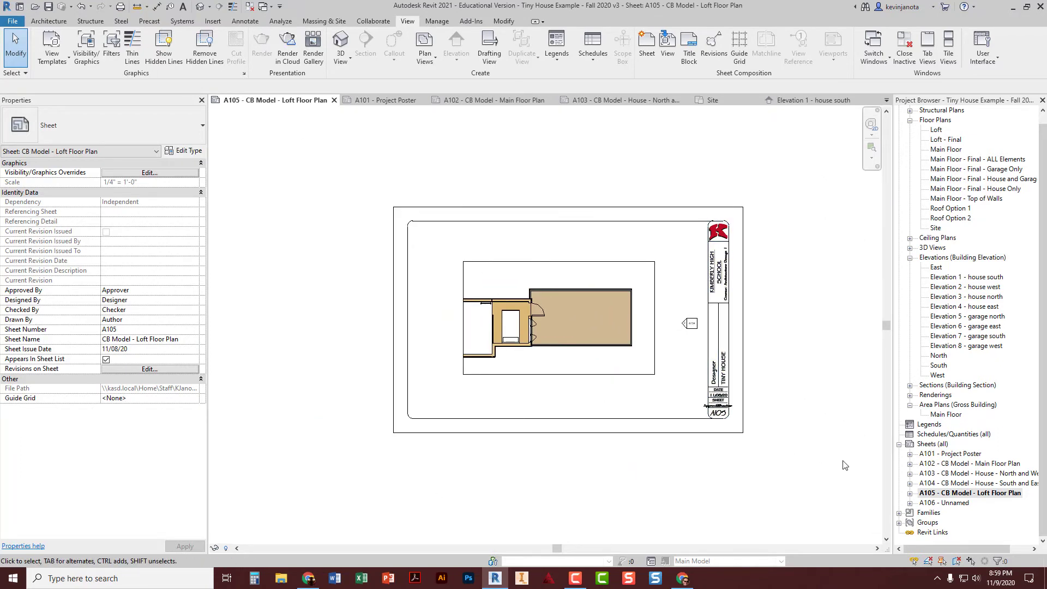
pyautogui.doubleClick(950, 502)
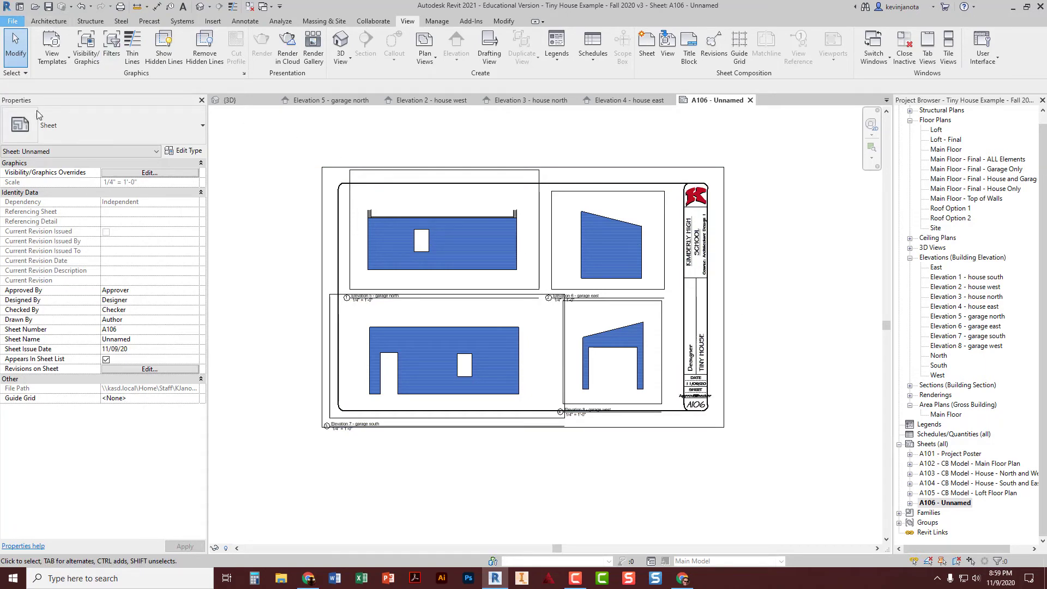
# Start printing and choose the KHS1160-CLJ01 color laser printer
pyautogui.click(13, 21)
pyautogui.click(43, 210)
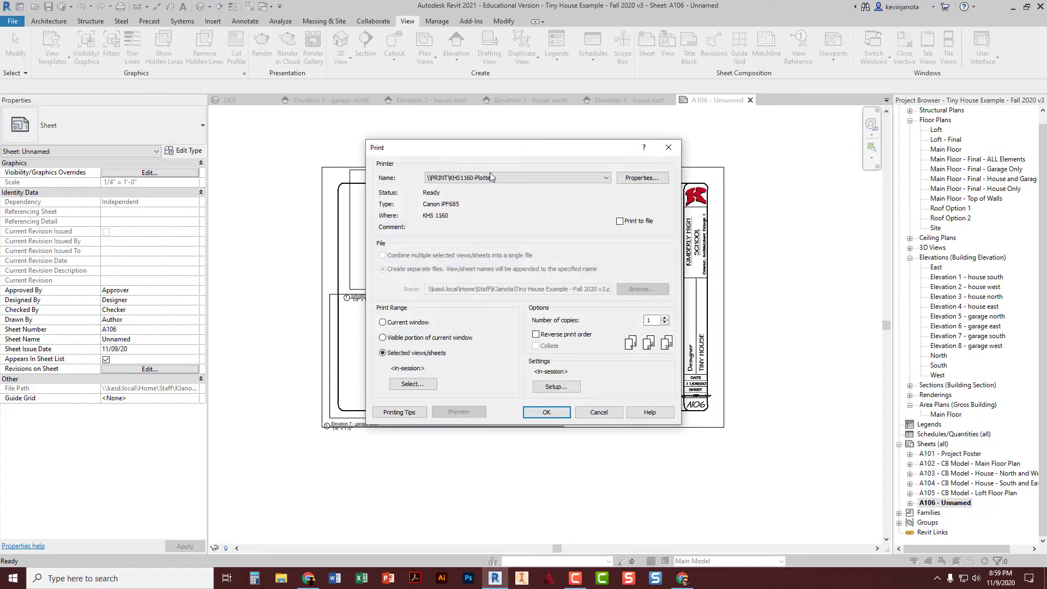
pyautogui.click(496, 177)
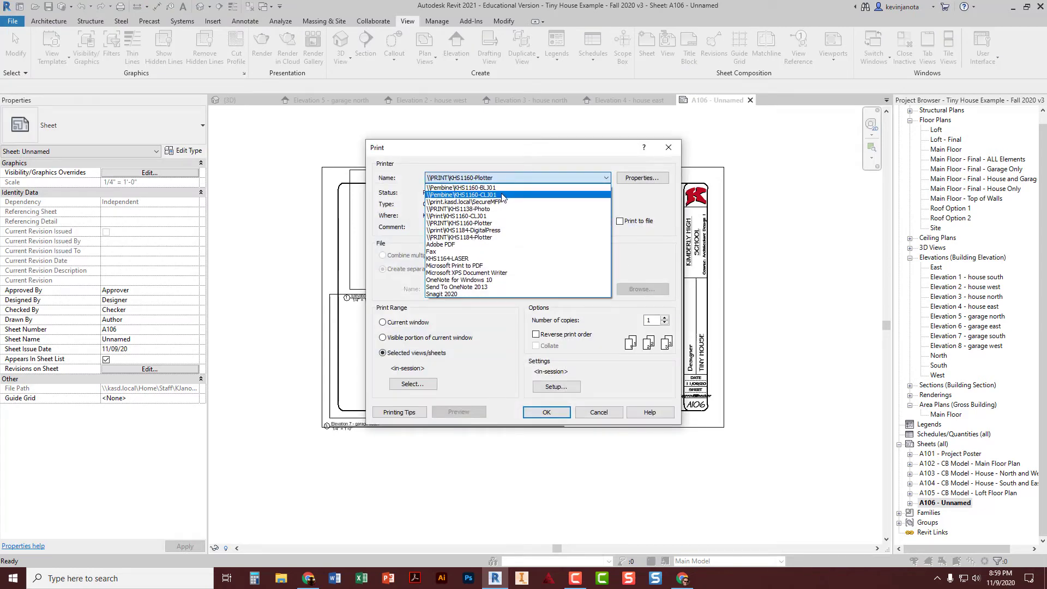
pyautogui.click(502, 196)
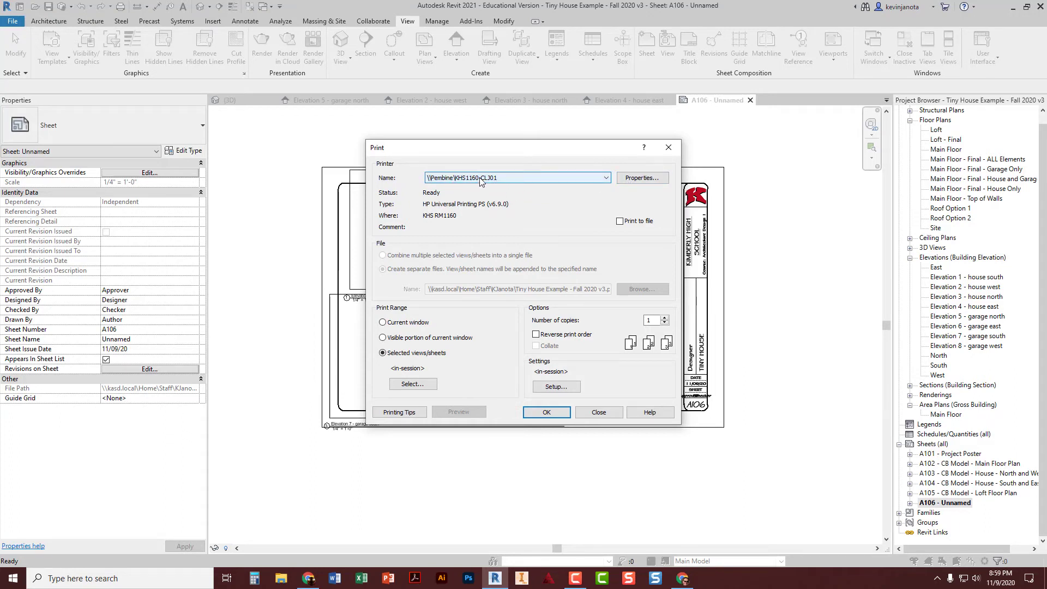
# Set the color laser's paper to 11x17 and print quality to Enhanced
pyautogui.click(640, 183)
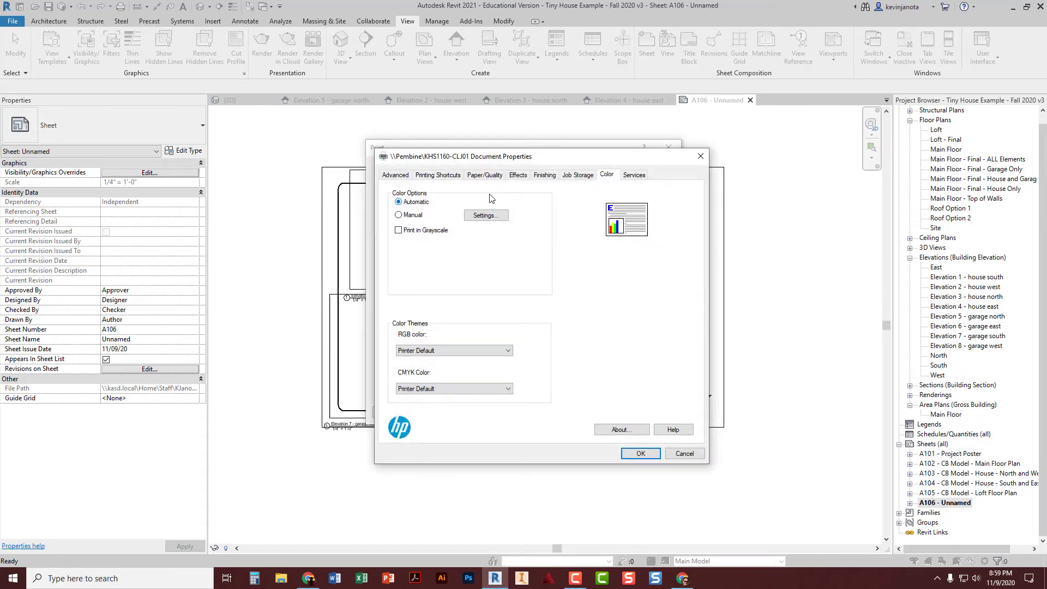
pyautogui.click(485, 175)
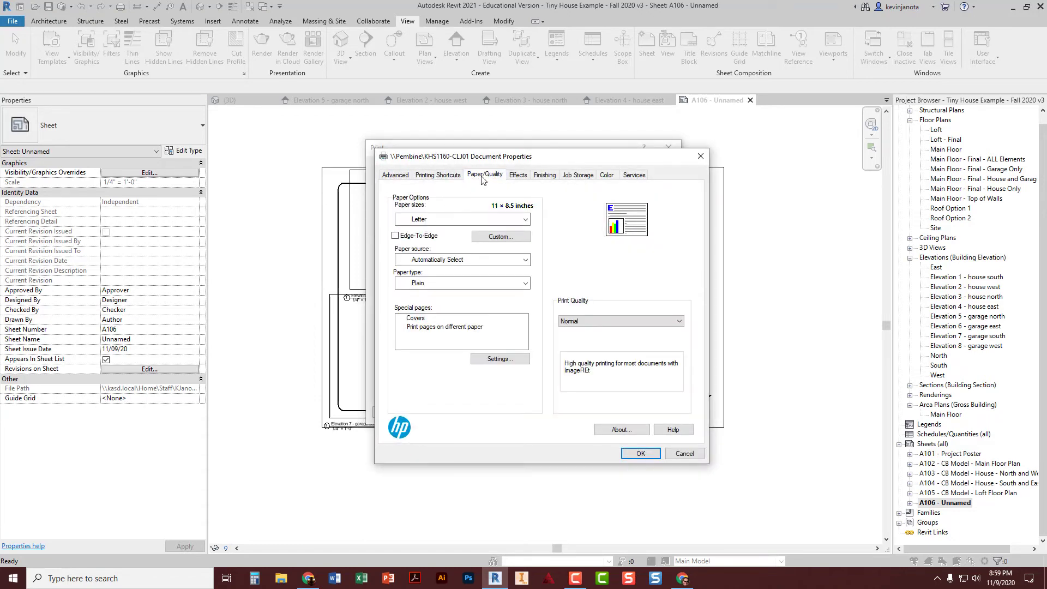
pyautogui.click(442, 219)
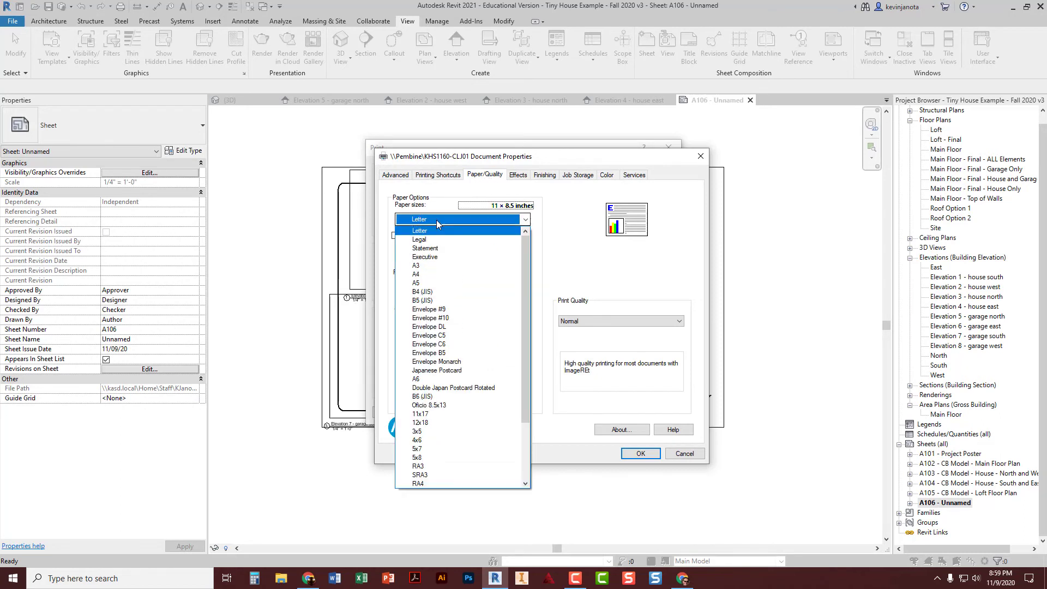
pyautogui.click(429, 415)
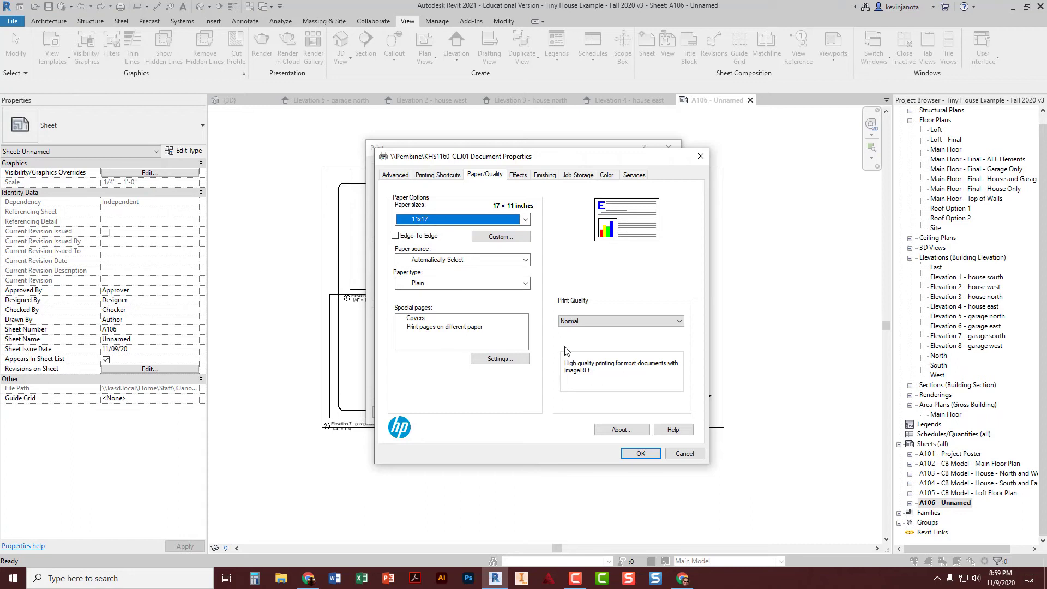
pyautogui.click(598, 321)
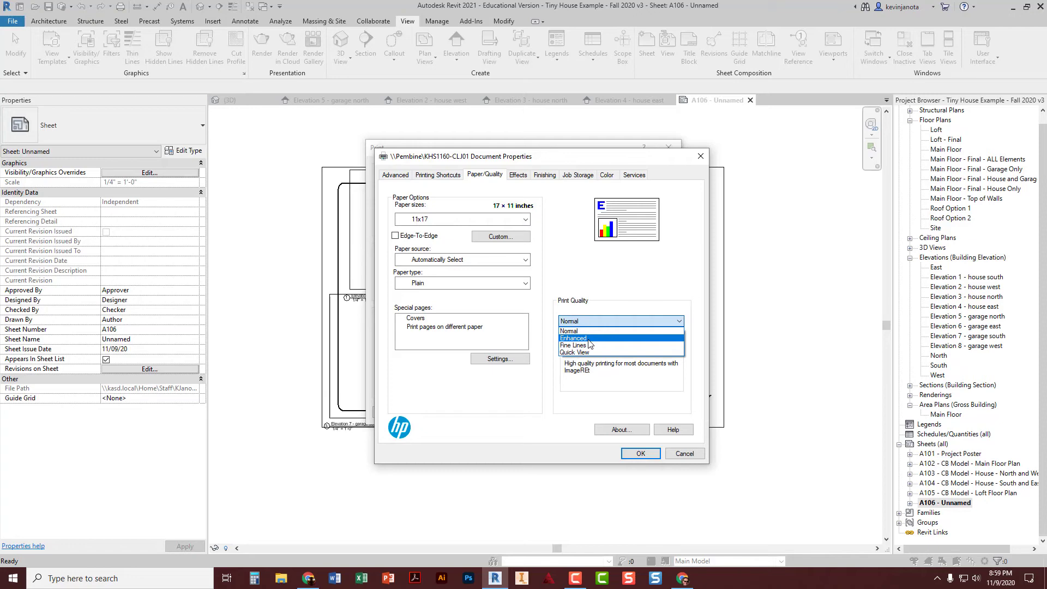
pyautogui.click(578, 338)
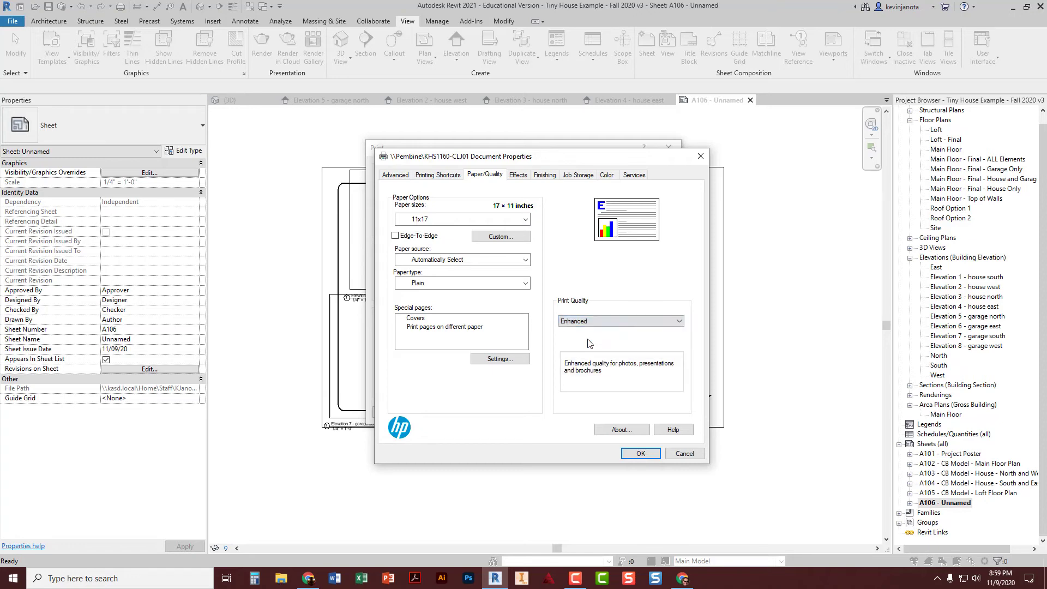
pyautogui.click(636, 452)
pyautogui.click(554, 389)
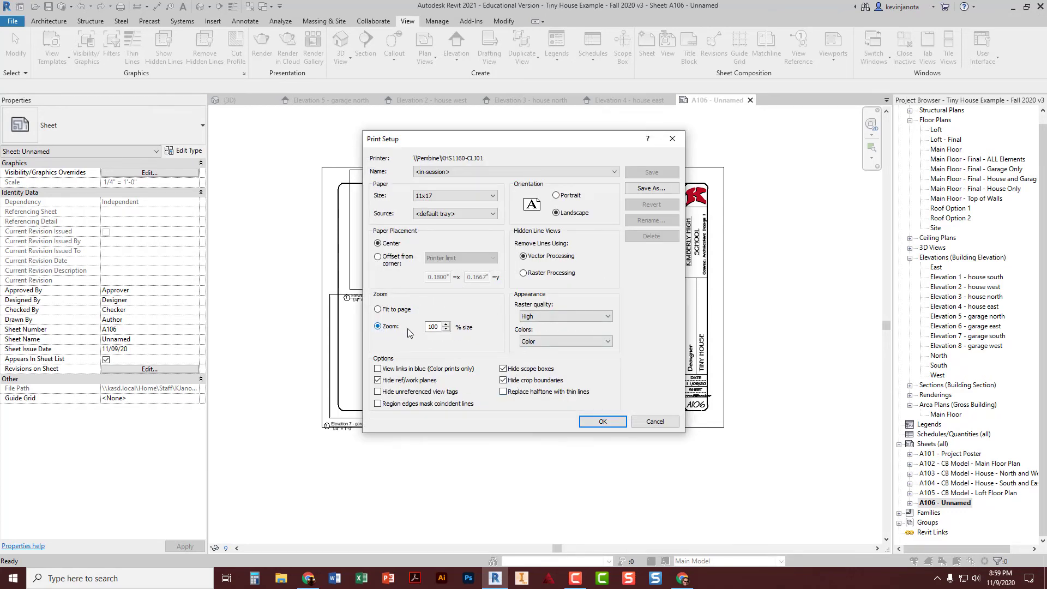
# Print at 100% zoom and switch the print set from sheet A102 to only A106, without saving it
pyautogui.click(393, 326)
pyautogui.click(602, 423)
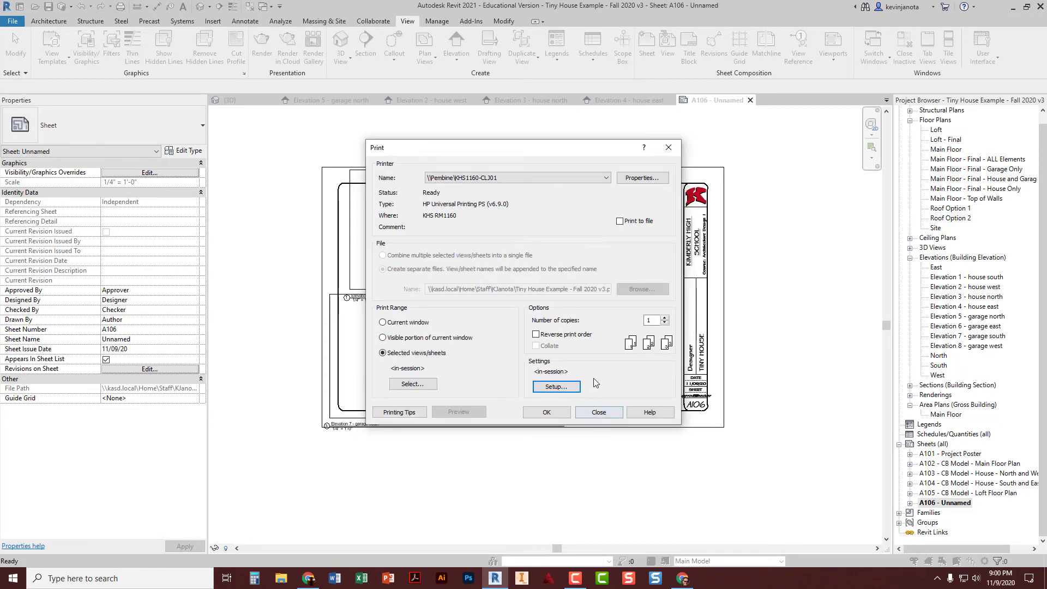
pyautogui.click(413, 384)
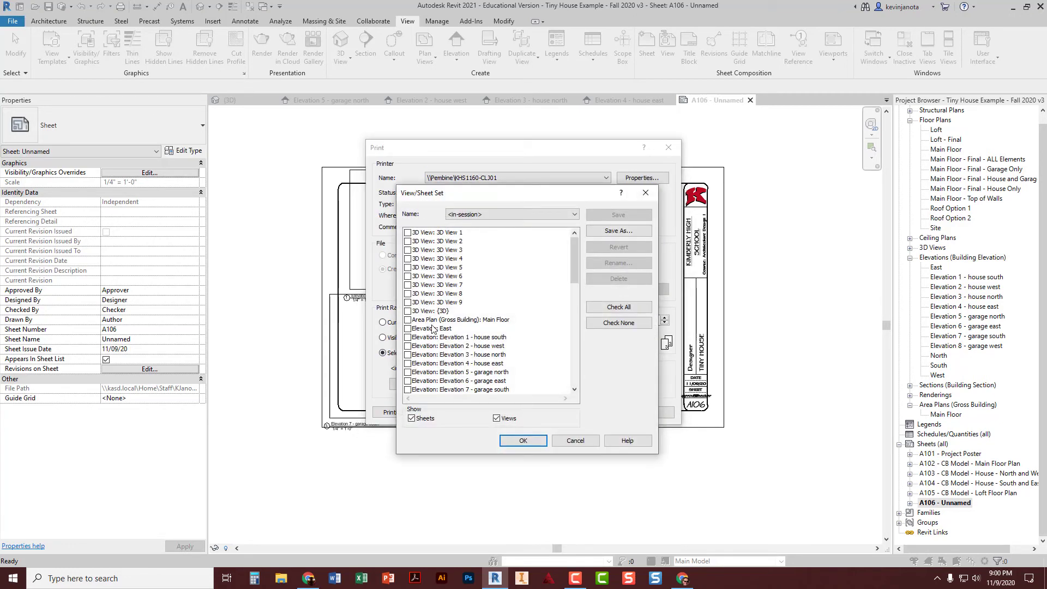
pyautogui.click(498, 419)
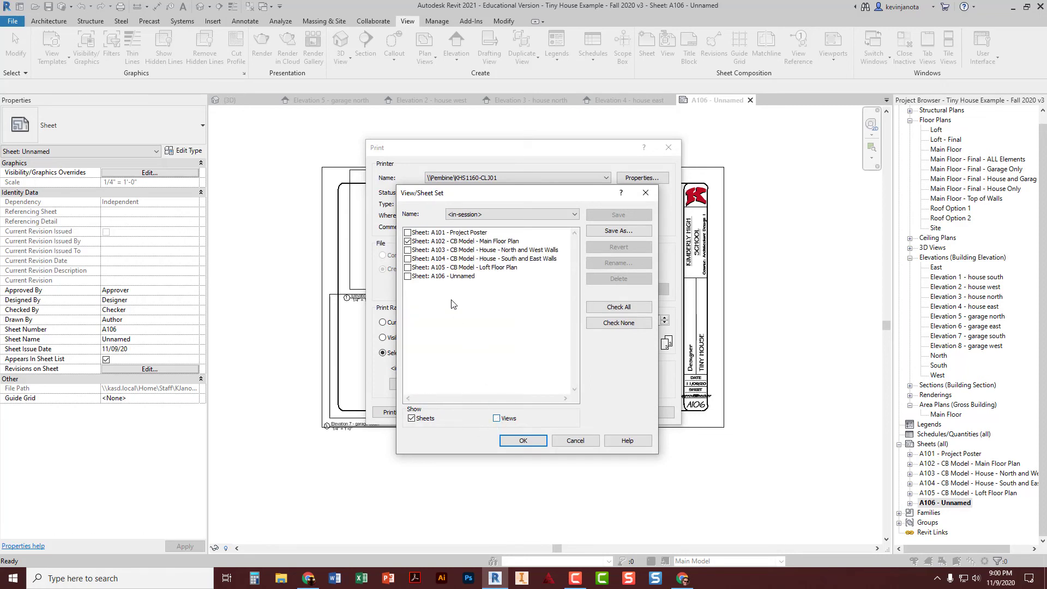
pyautogui.click(408, 276)
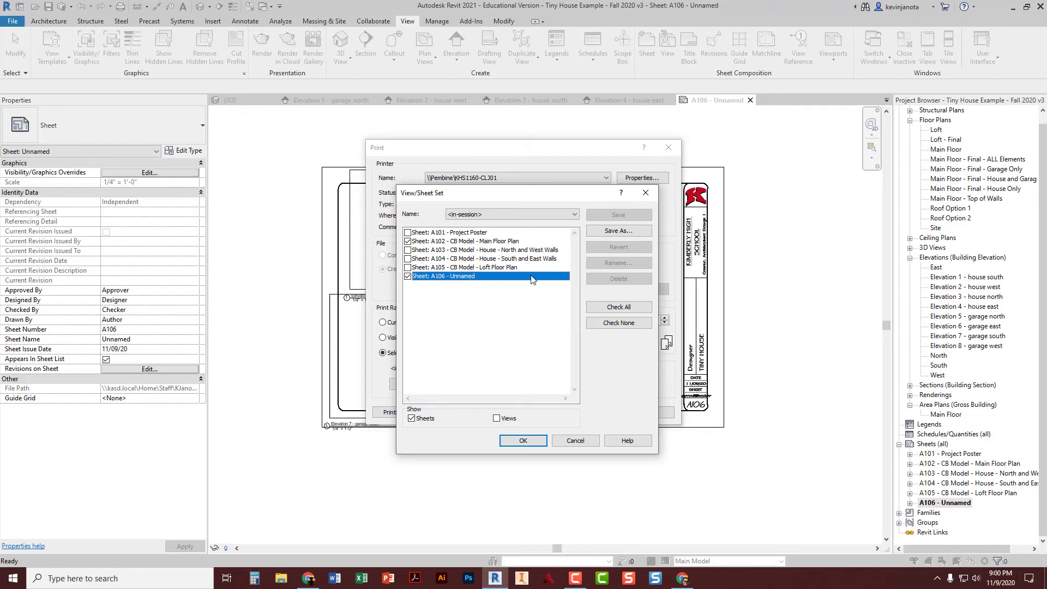
pyautogui.click(408, 241)
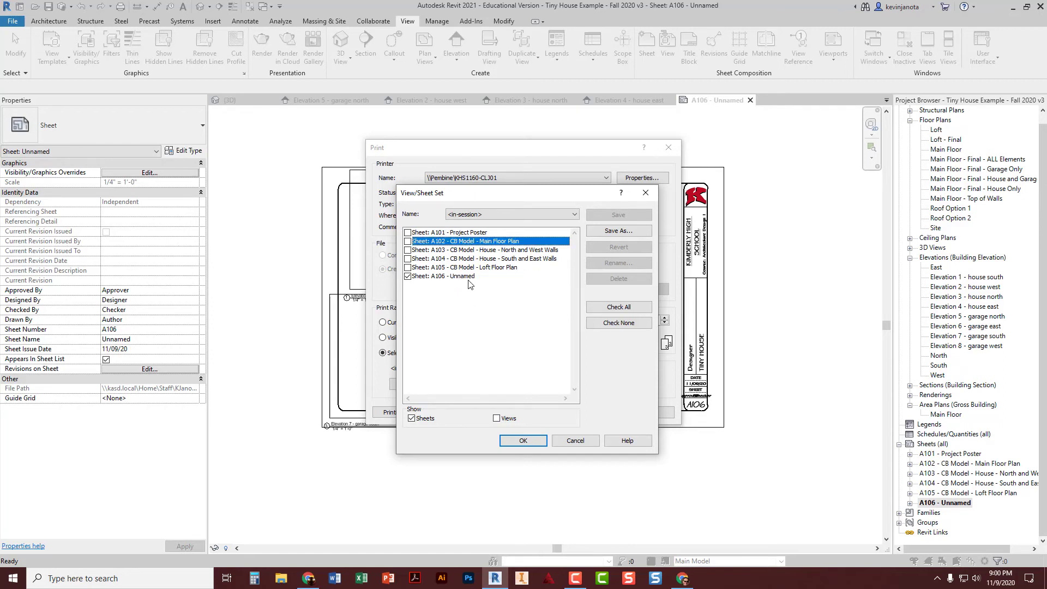
pyautogui.click(531, 443)
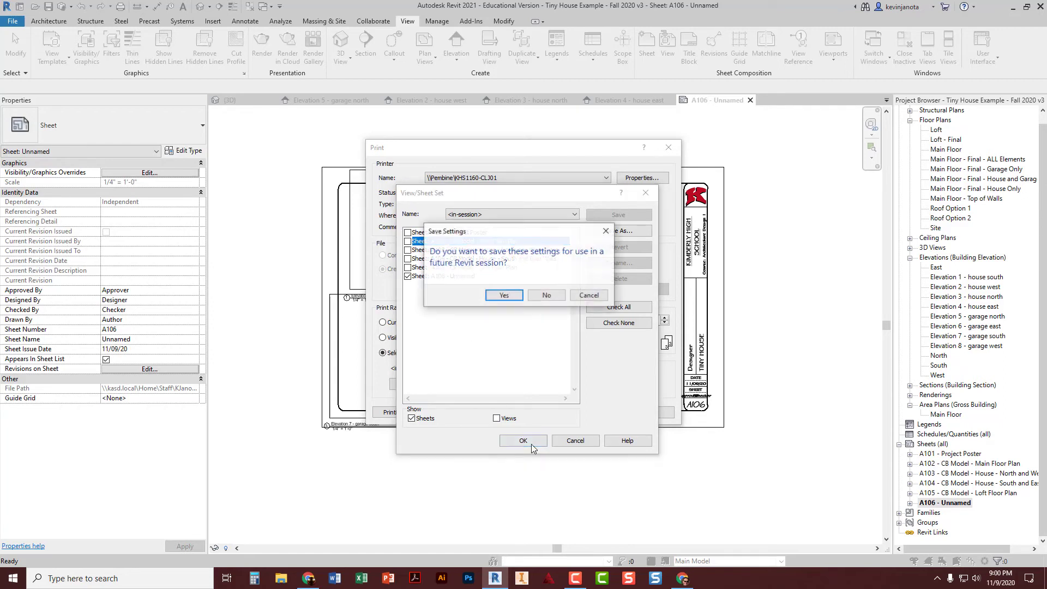
pyautogui.click(547, 295)
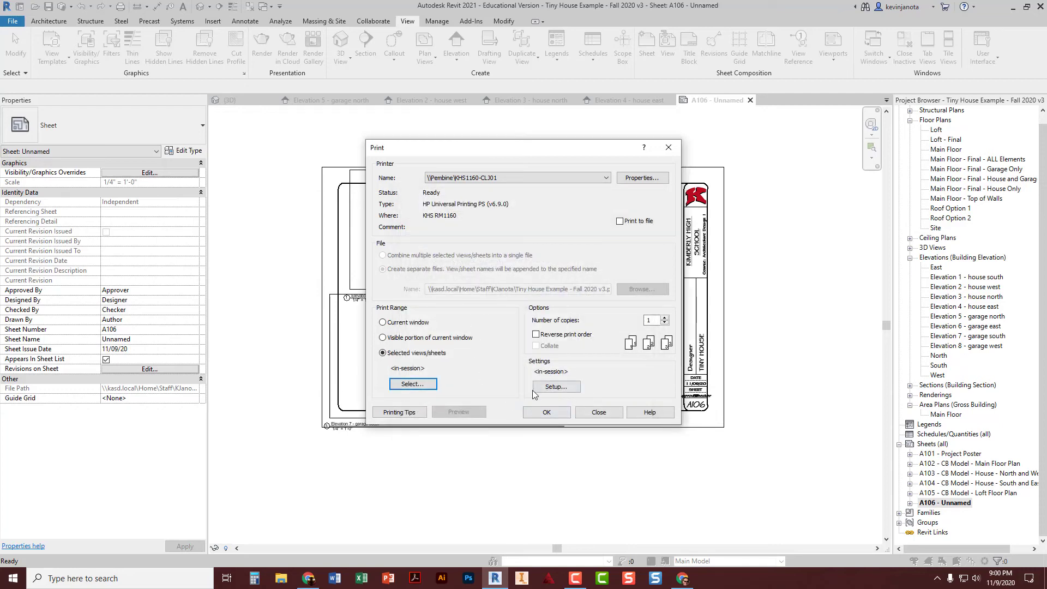
pyautogui.click(550, 417)
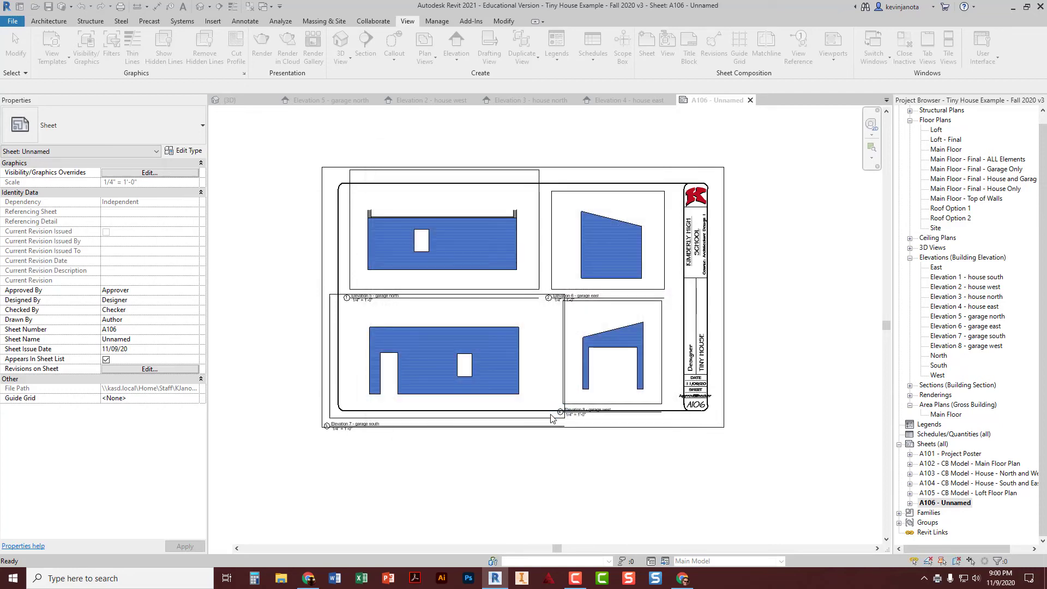